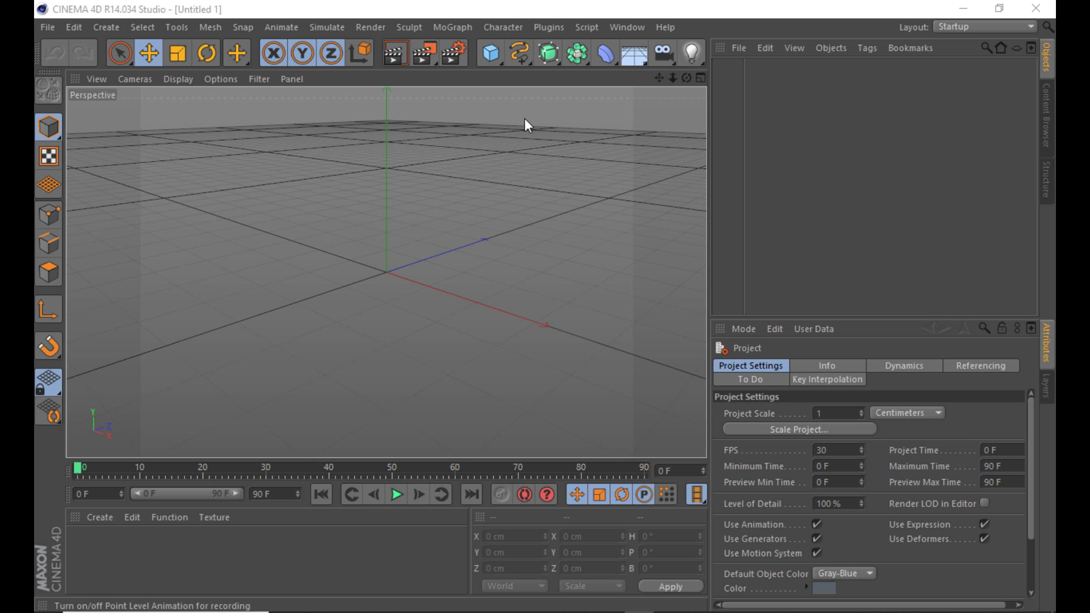
- Add a MoText object reading APOLO in AR JULIAN font with Middle alignment
click(453, 29)
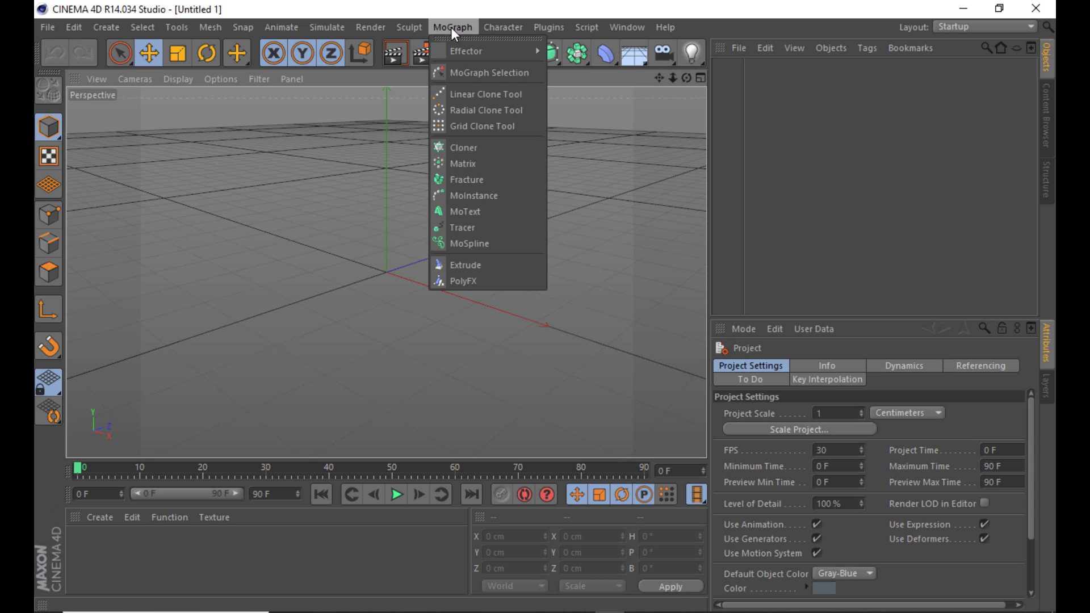
click(478, 212)
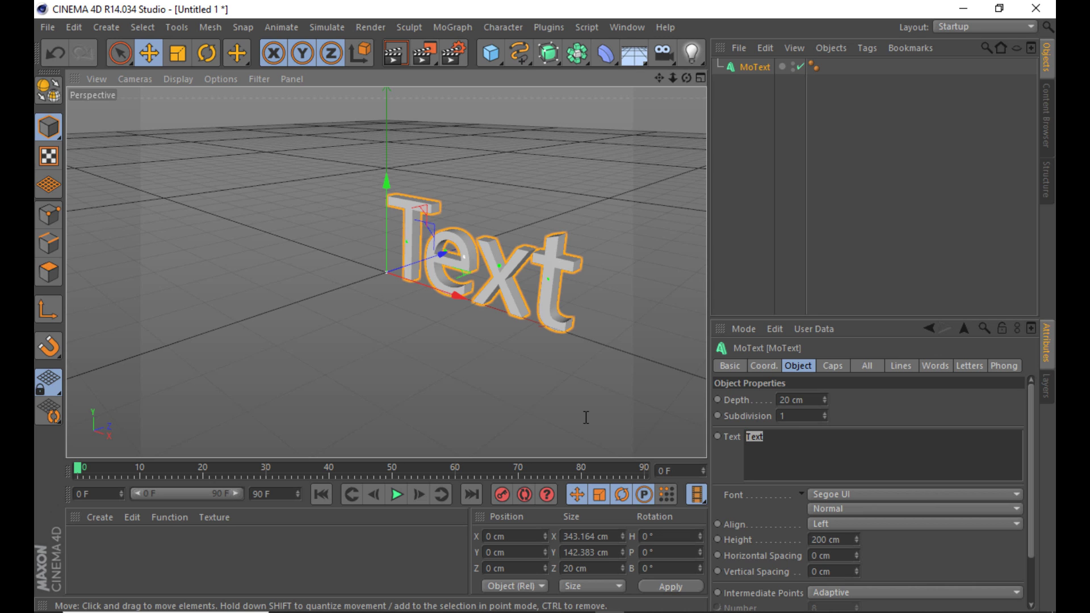
key(p)
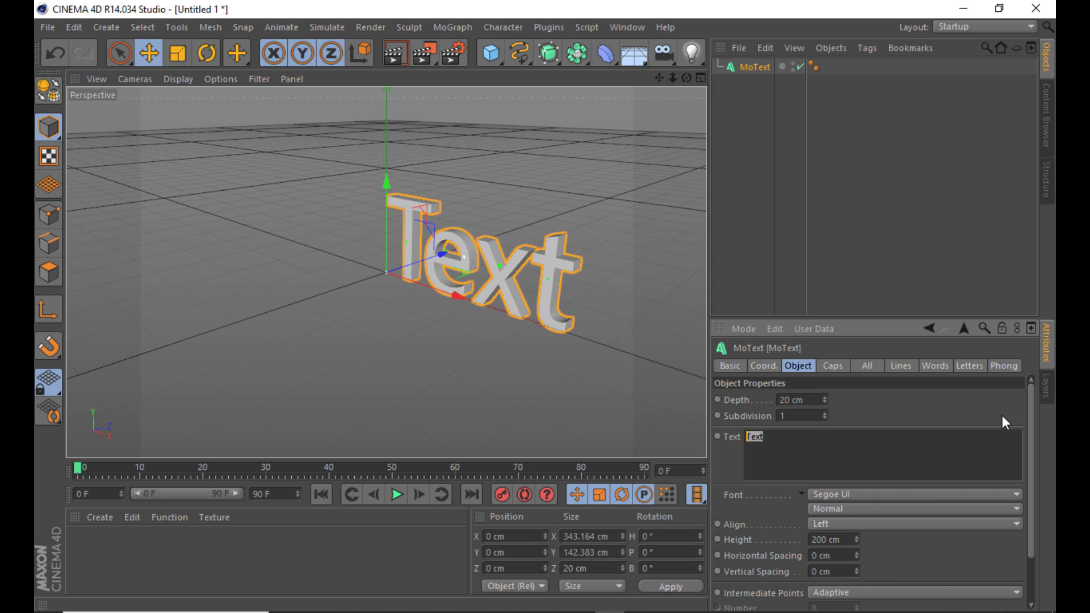
text(APOLO)
click(922, 405)
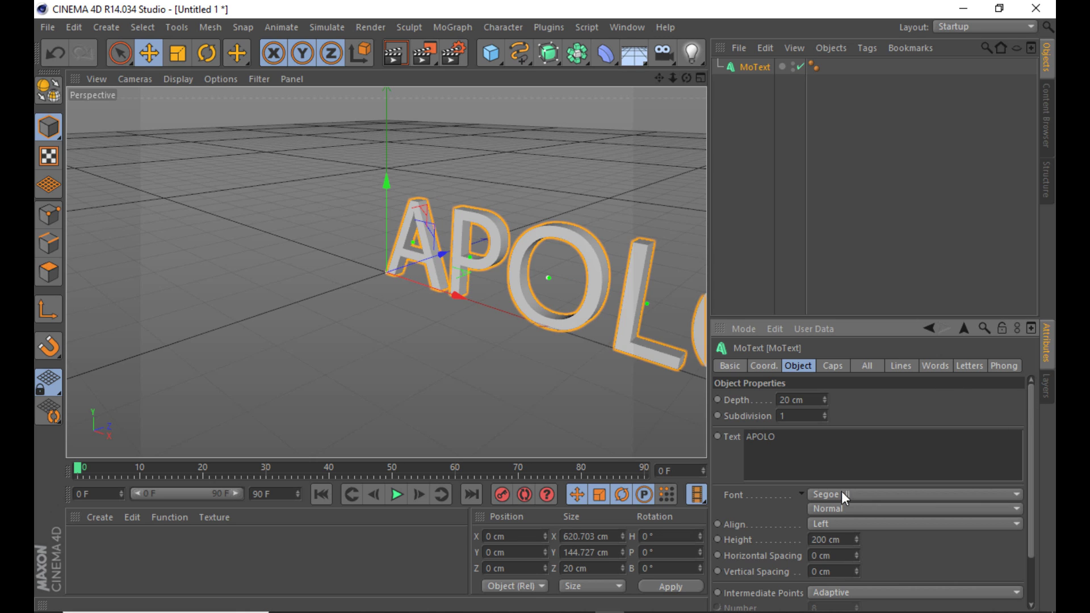
click(867, 526)
click(853, 554)
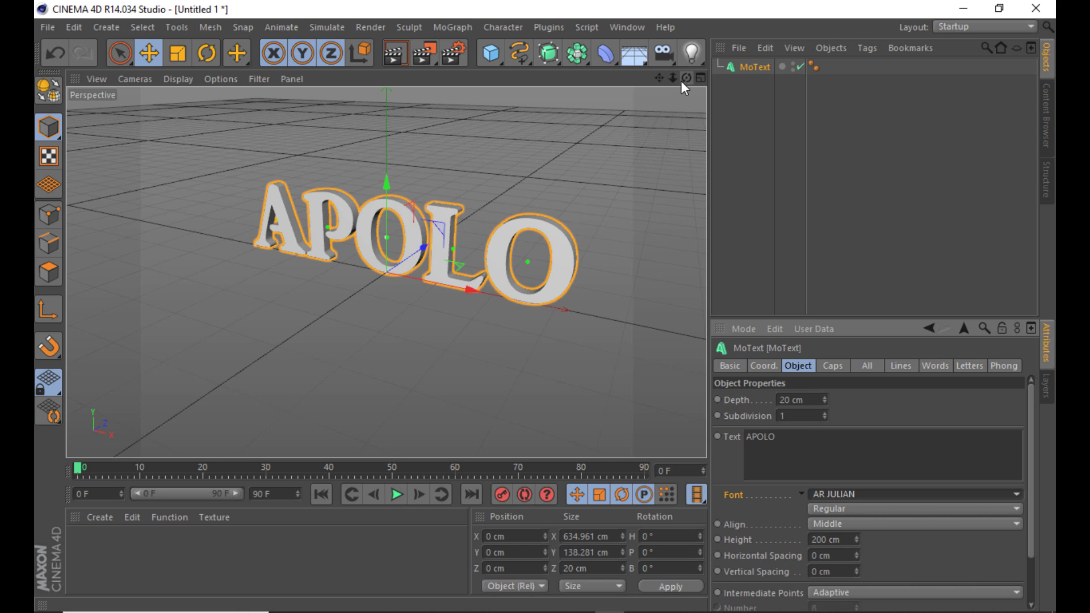
- Orbit to a front view and display the text in Gouraud Shading (Lines)
drag(683, 82, 683, 102)
scroll(389, 136, up, 1)
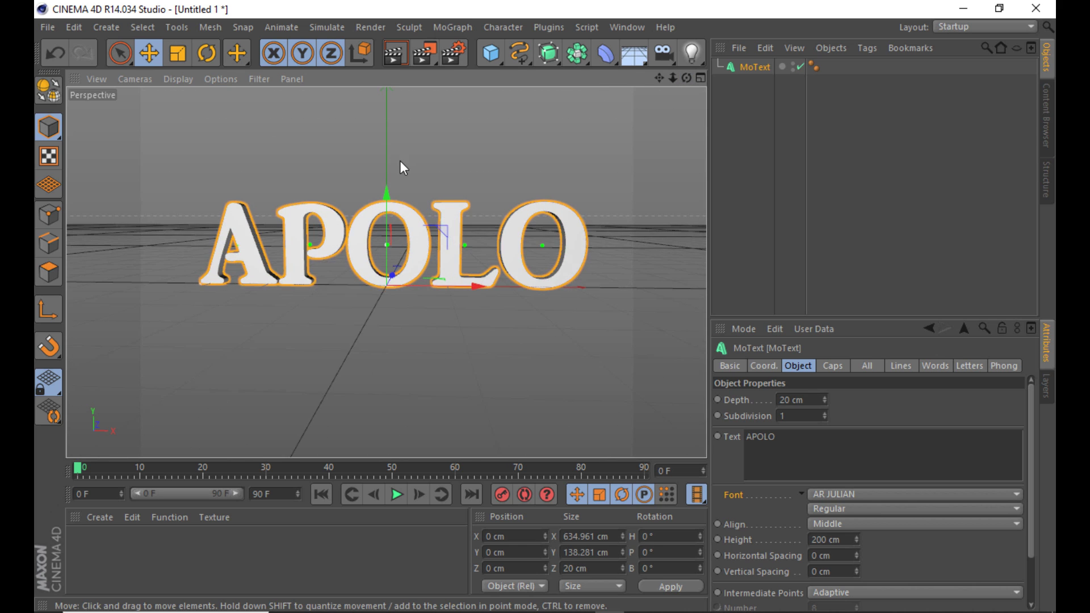
scroll(400, 161, up, 1)
click(164, 79)
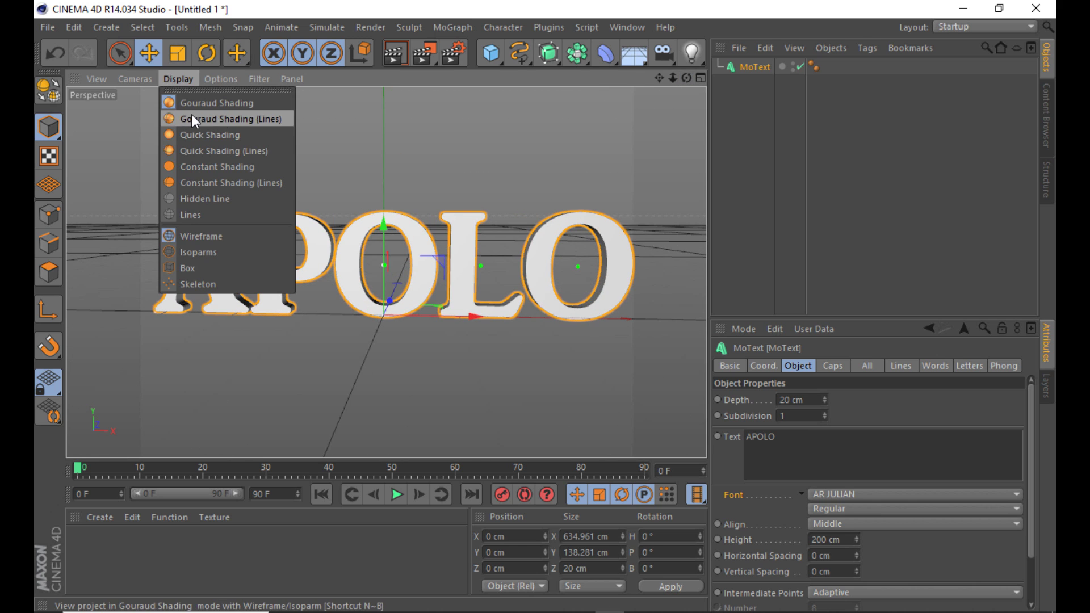
click(221, 120)
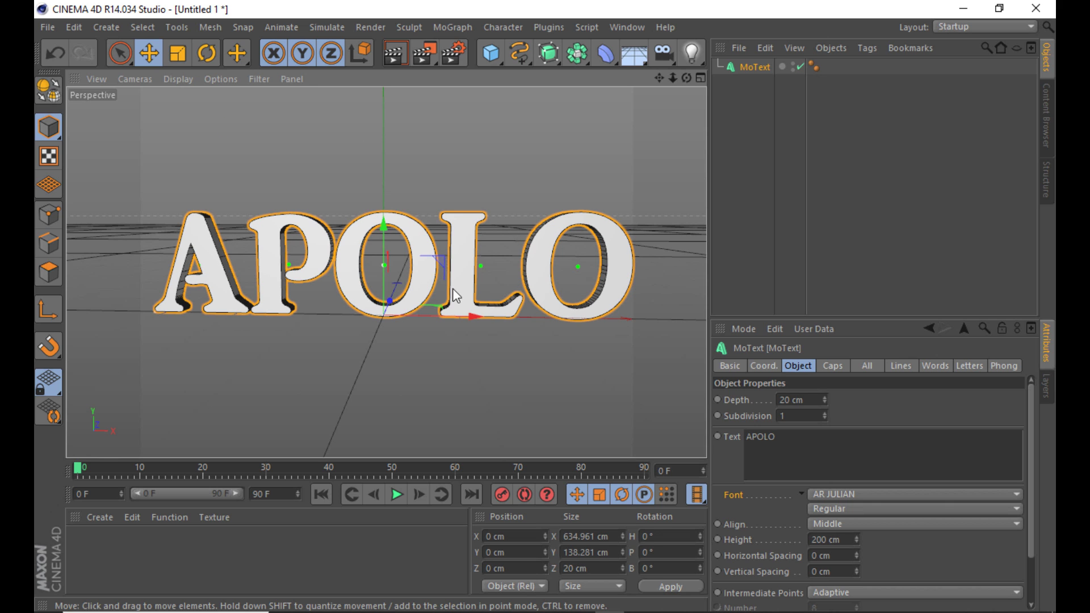
- Set the APOLO horizontal letter spacing to 17 cm
drag(857, 556, 858, 534)
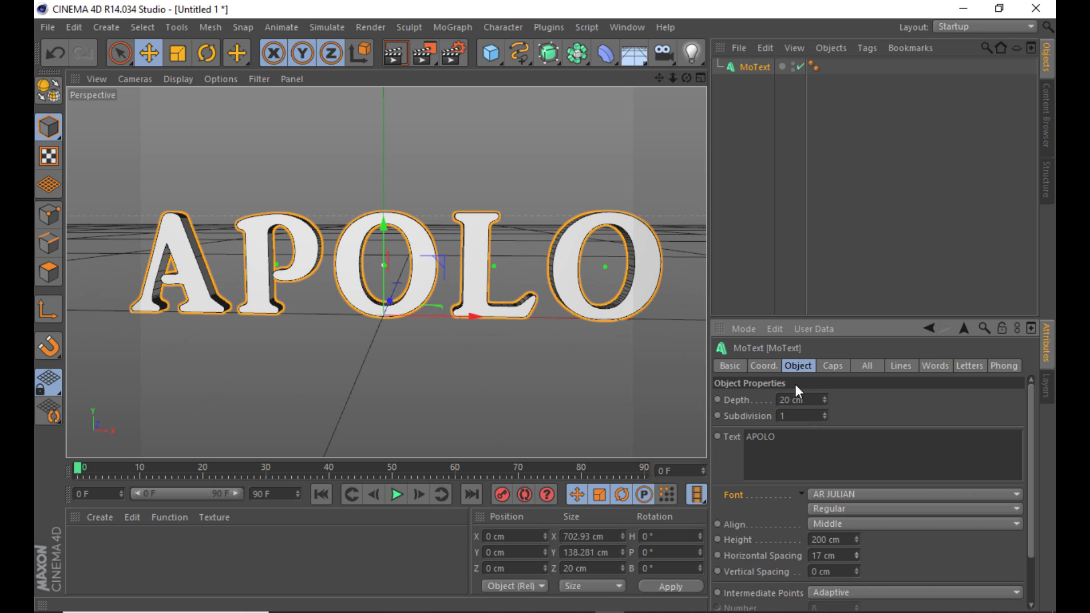
click(833, 368)
click(828, 401)
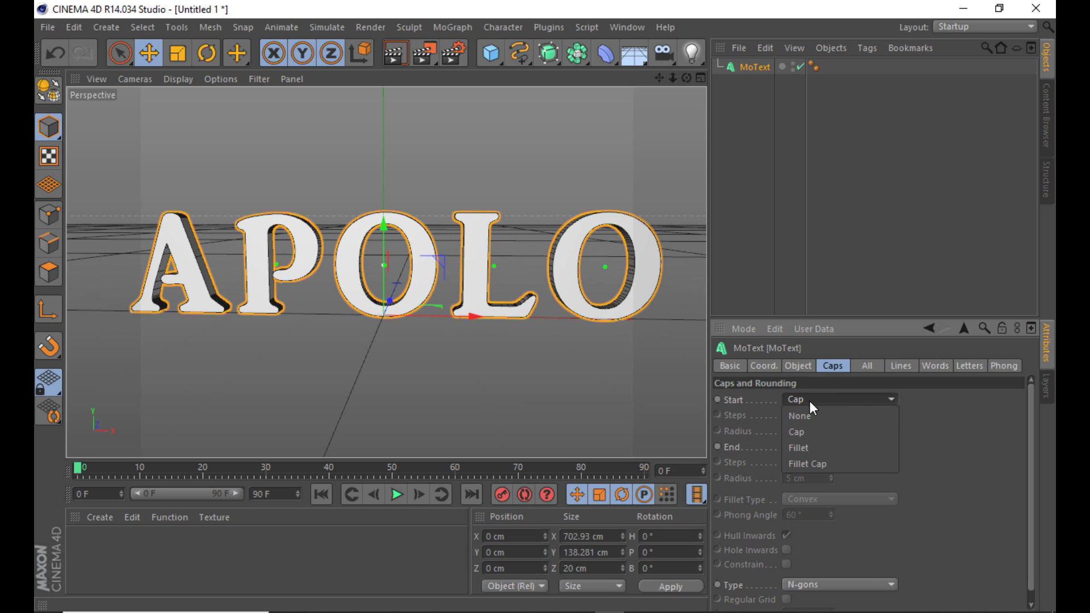
- Set both Start and End caps to Fillet Cap with 2 cm radius
click(815, 464)
click(806, 431)
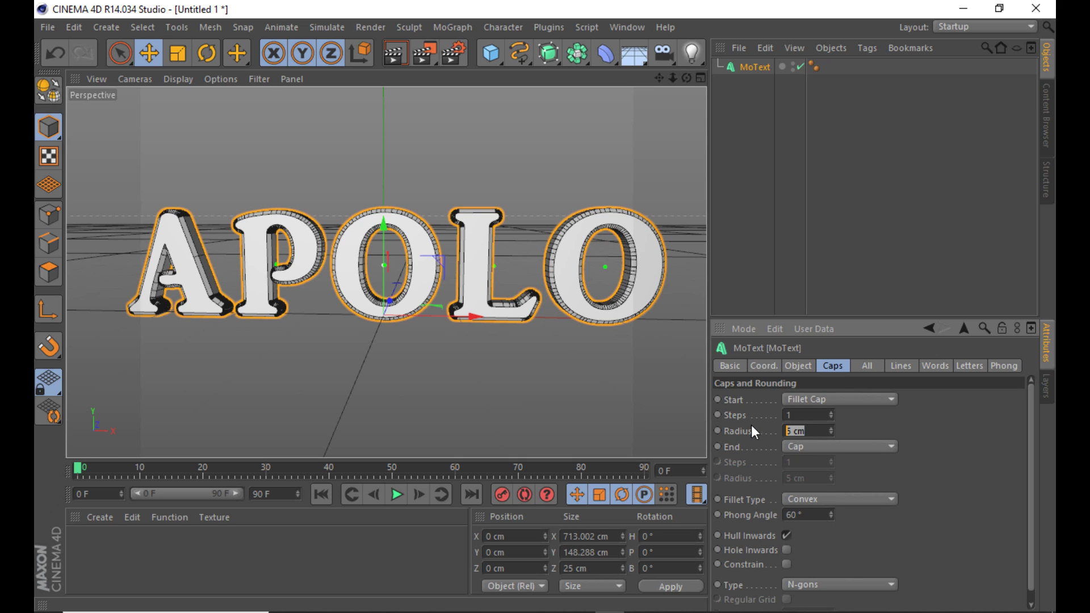
text(2)
click(843, 446)
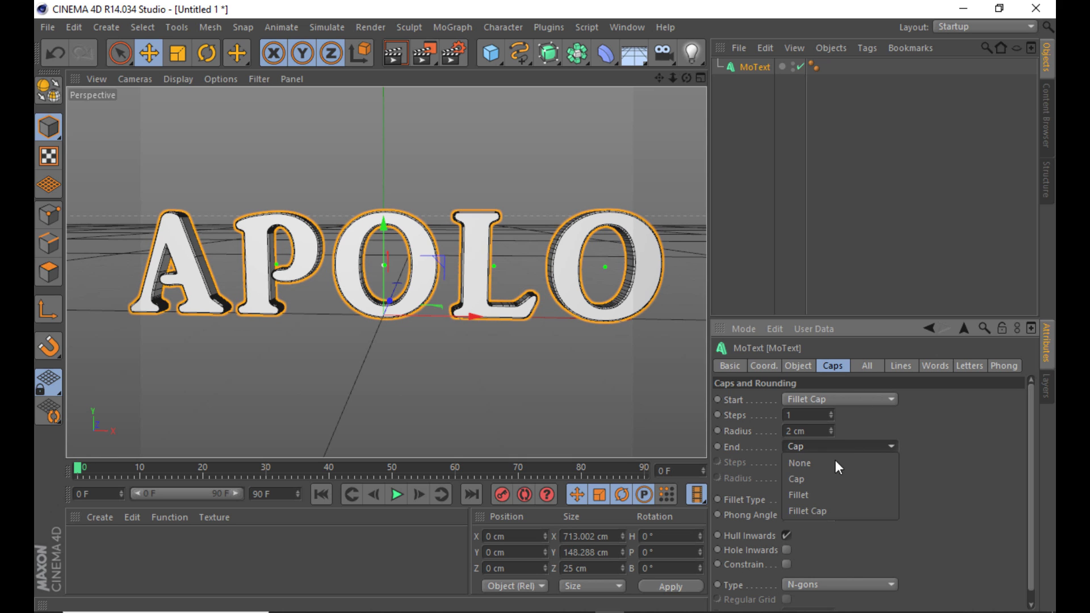
click(830, 510)
click(795, 478)
text(2)
key(Return)
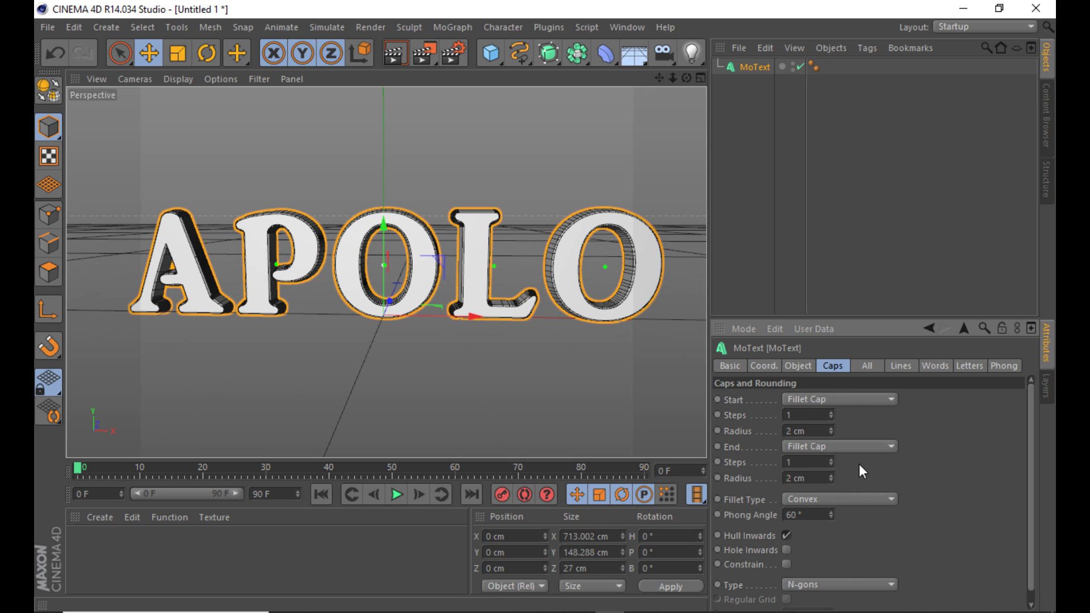
- Set the cap geometry Type to Quadrangles
drag(853, 321, 853, 241)
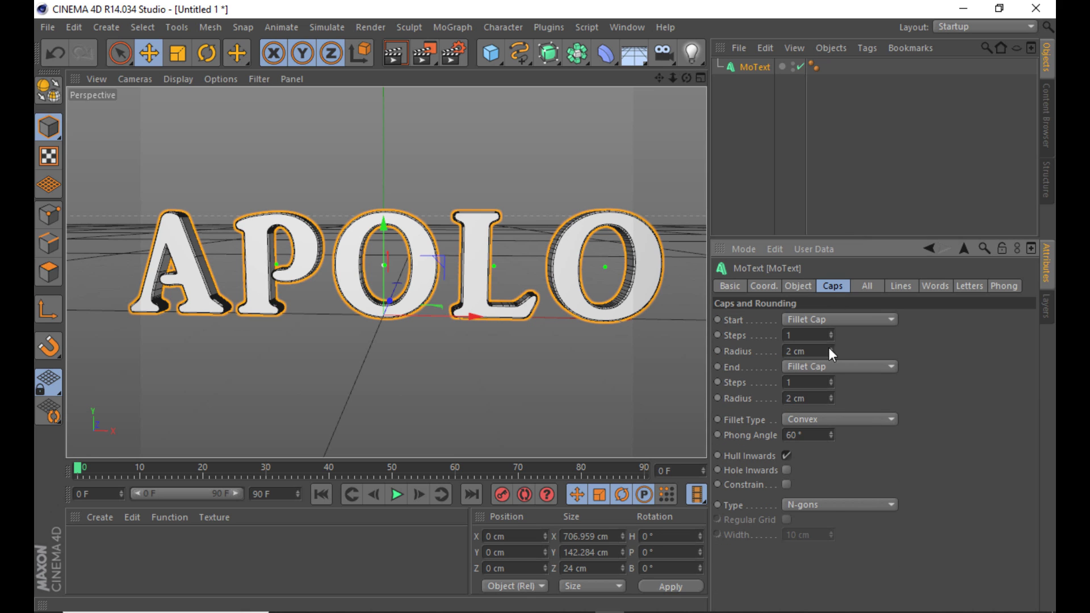
click(833, 506)
click(839, 536)
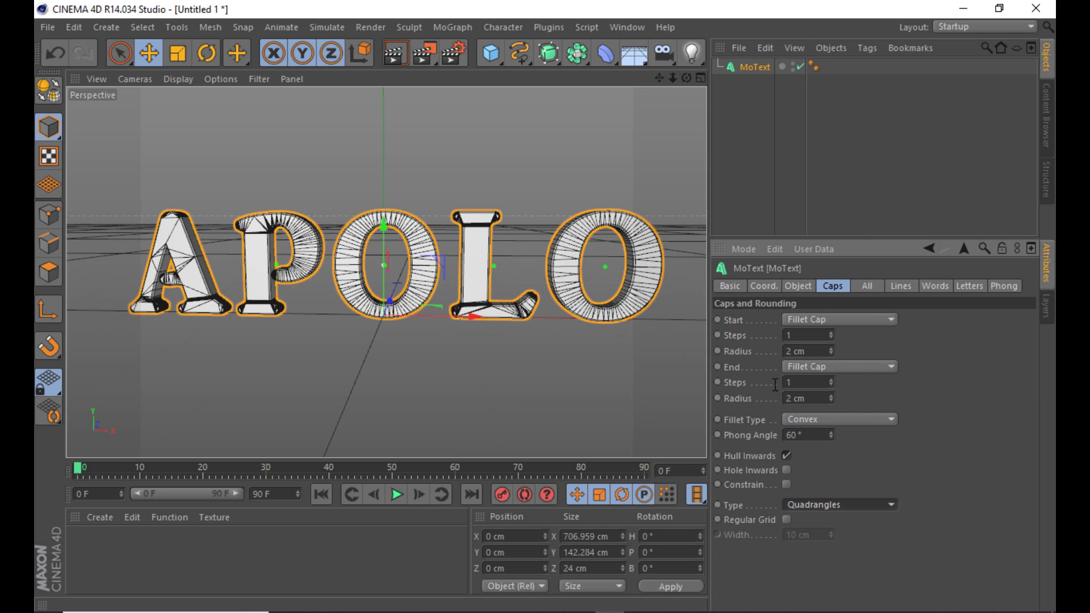
- Add Connect and HyperNURBS objects and nest the APOLO MoText under Connect
click(575, 54)
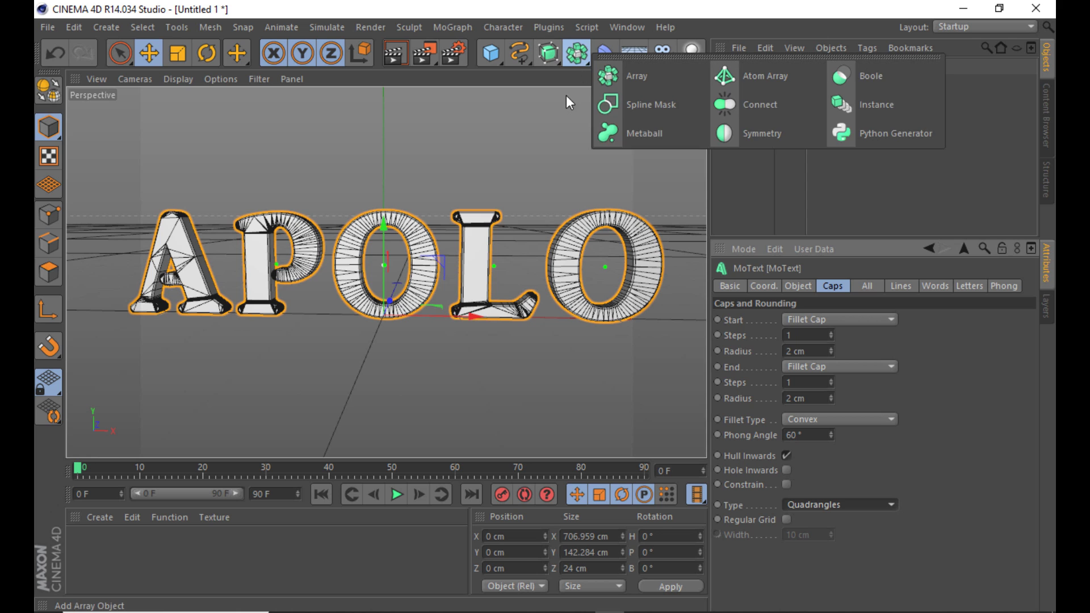
click(768, 108)
click(548, 55)
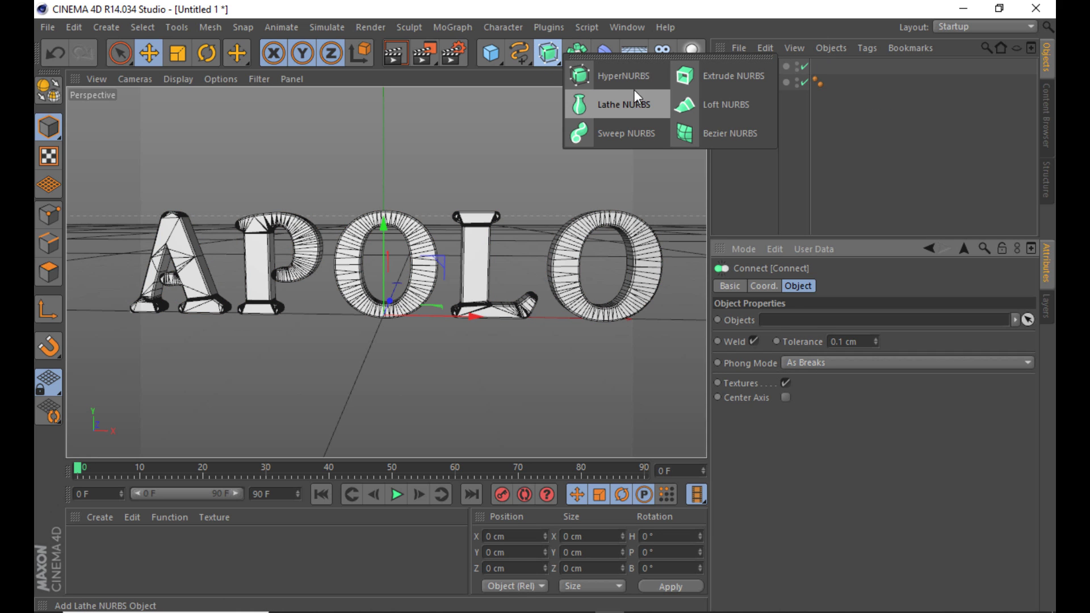
alt+click(622, 83)
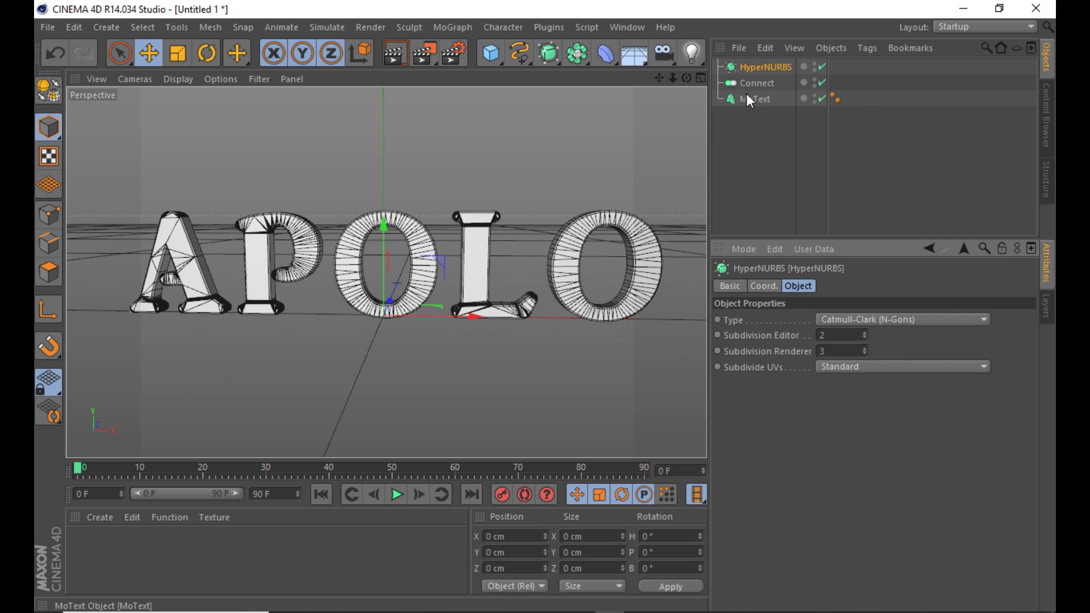
mouse_move(748, 98)
mouse_down()
mouse_move(739, 81)
mouse_move(757, 83)
mouse_move(754, 68)
mouse_up()
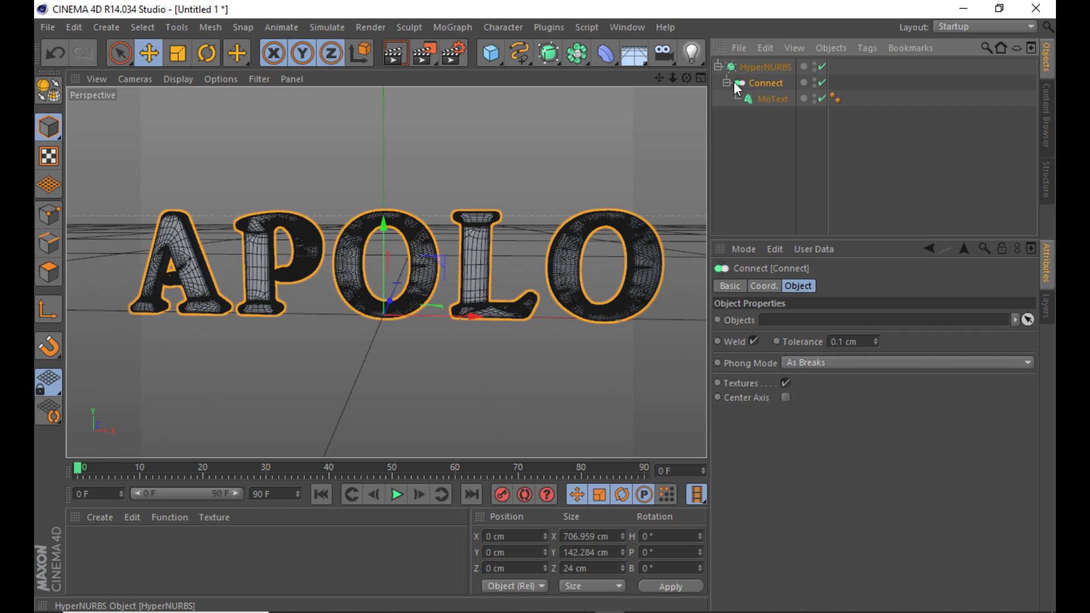
- Set MoText Intermediate Points to Subdivided with 20 cm maximum length, then orbit to inspect
click(768, 99)
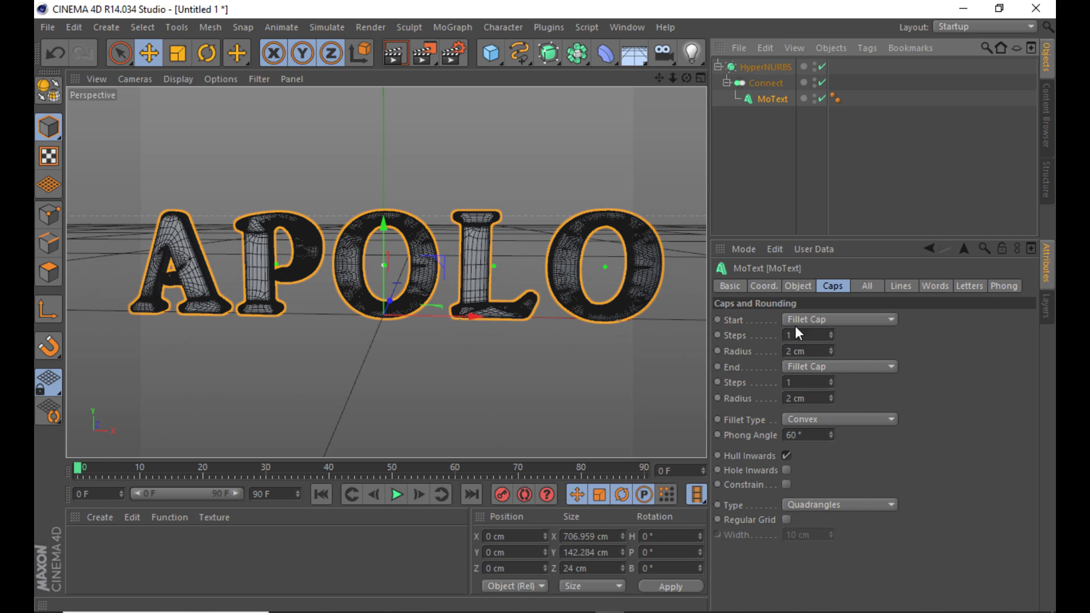
click(798, 286)
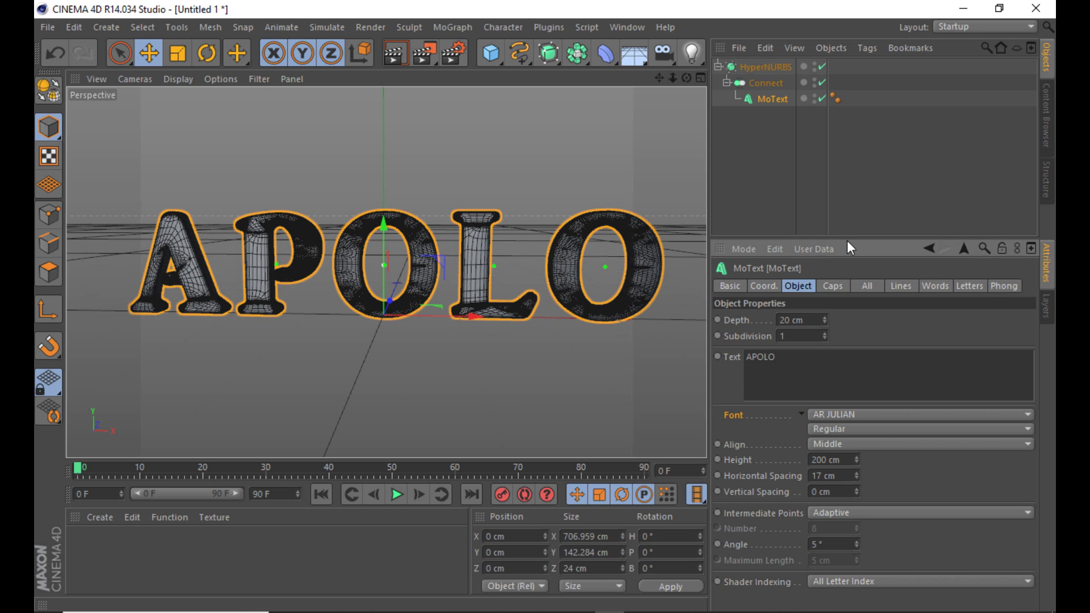
drag(849, 240, 852, 195)
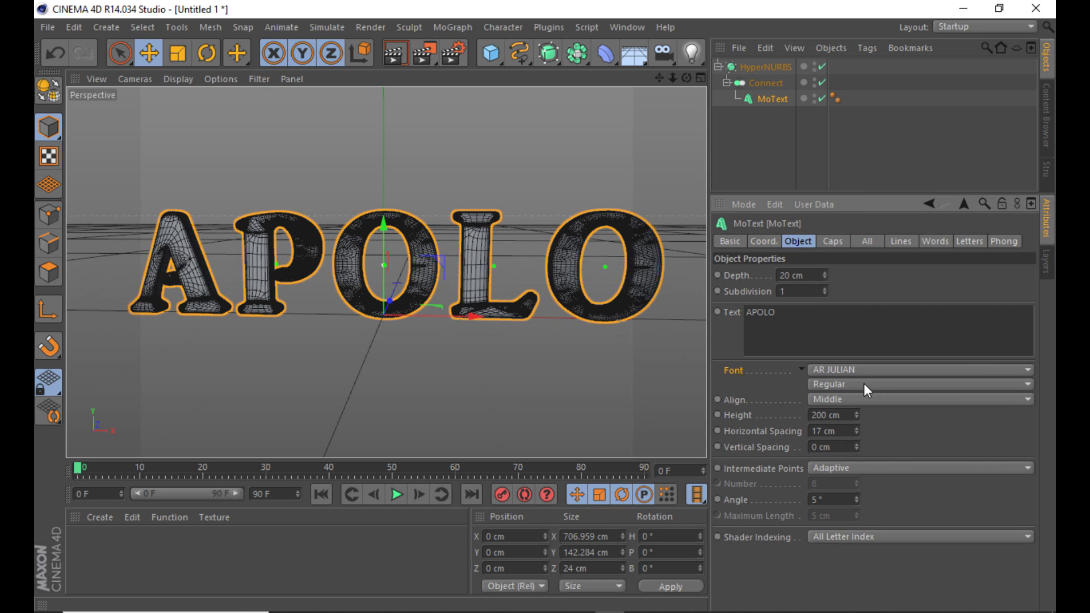
click(833, 468)
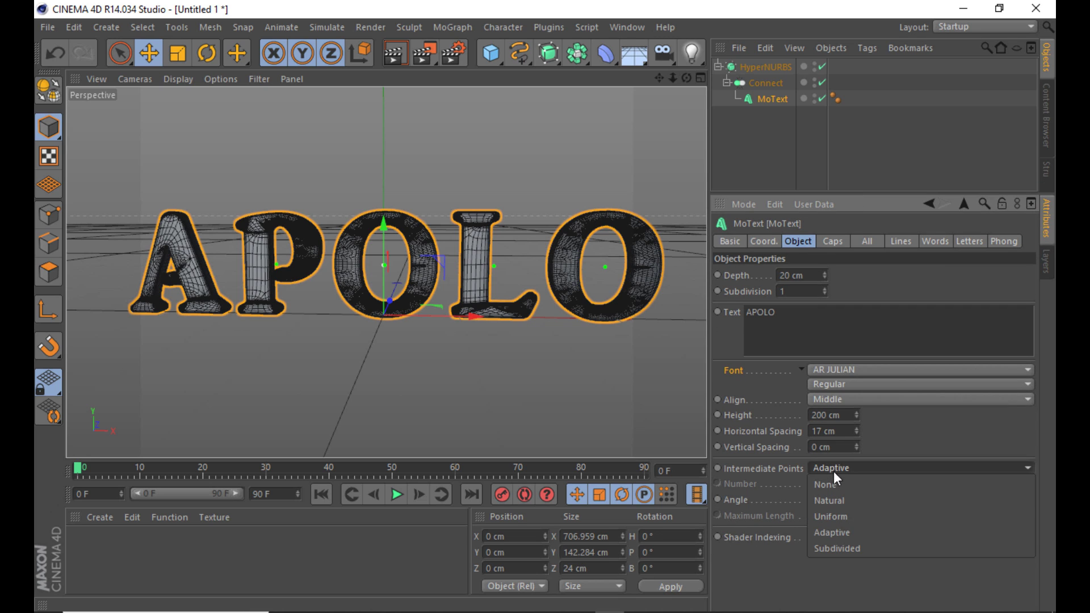
click(847, 547)
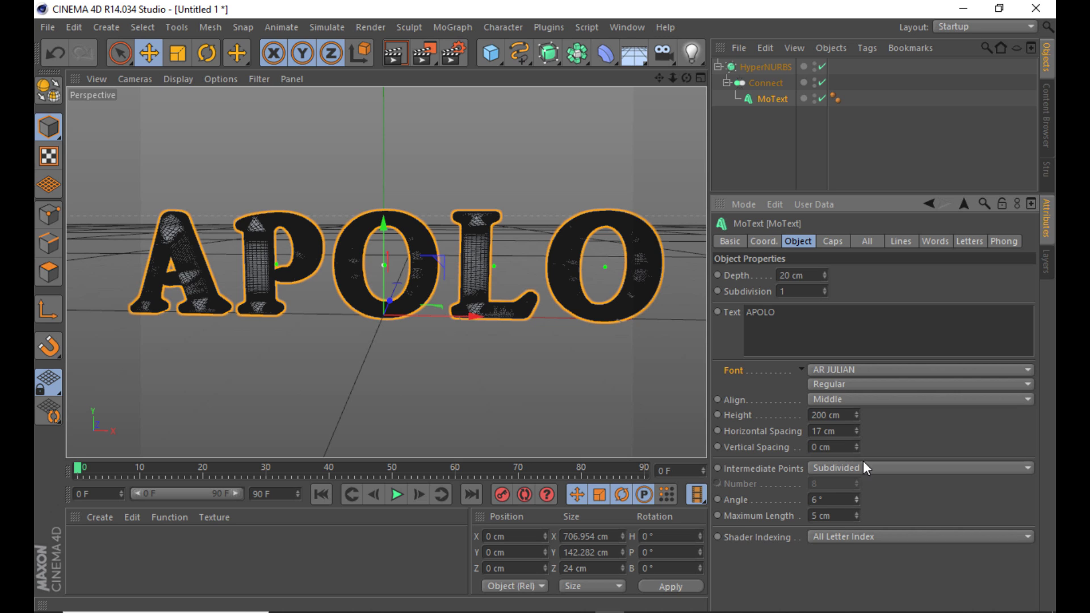
text(90)
click(856, 515)
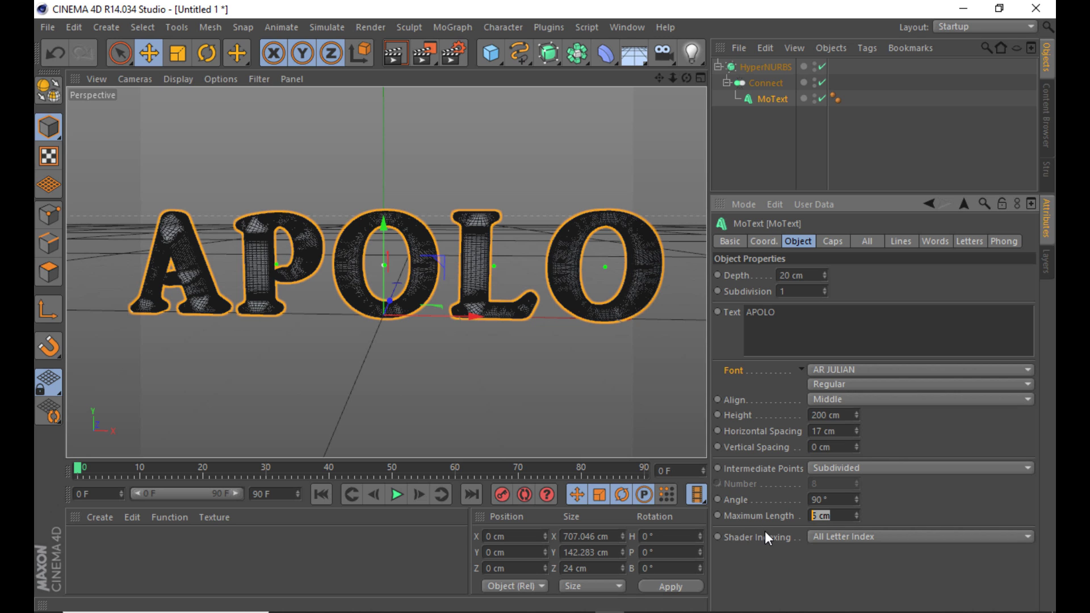
text(20)
key(Return)
drag(688, 79, 690, 82)
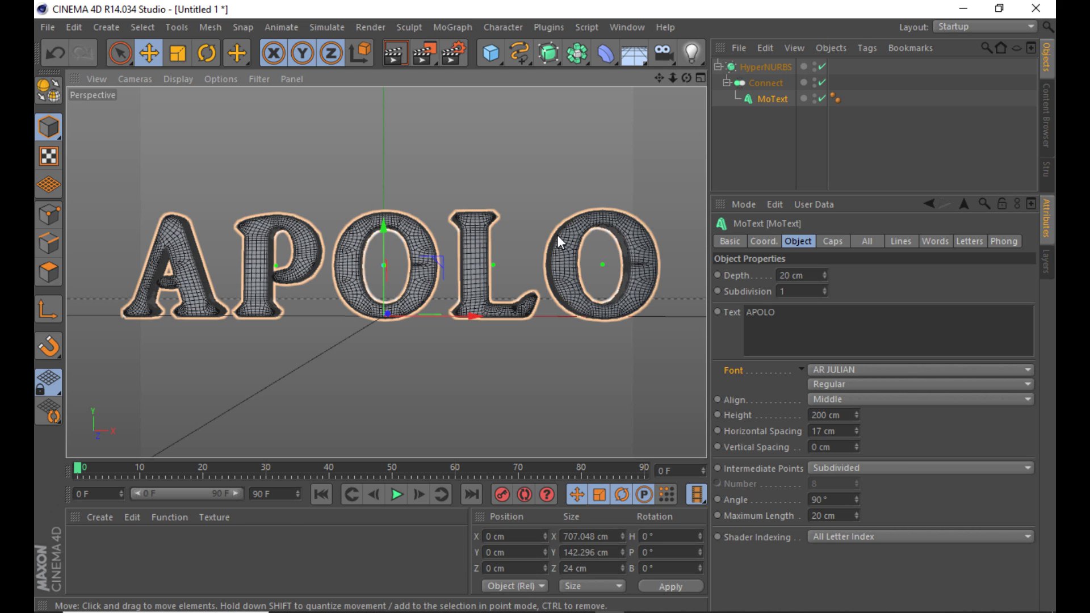
mouse_move(687, 78)
mouse_down()
mouse_move(674, 85)
mouse_move(687, 78)
mouse_up()
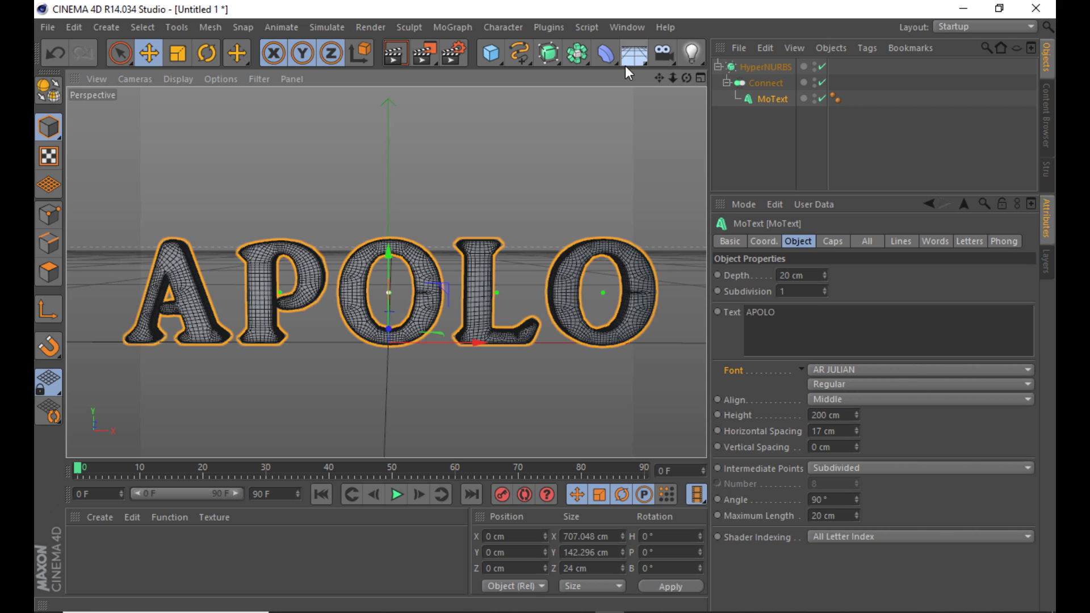
- Add an FFD deformer under the MoText and switch to the four-view layout
click(607, 57)
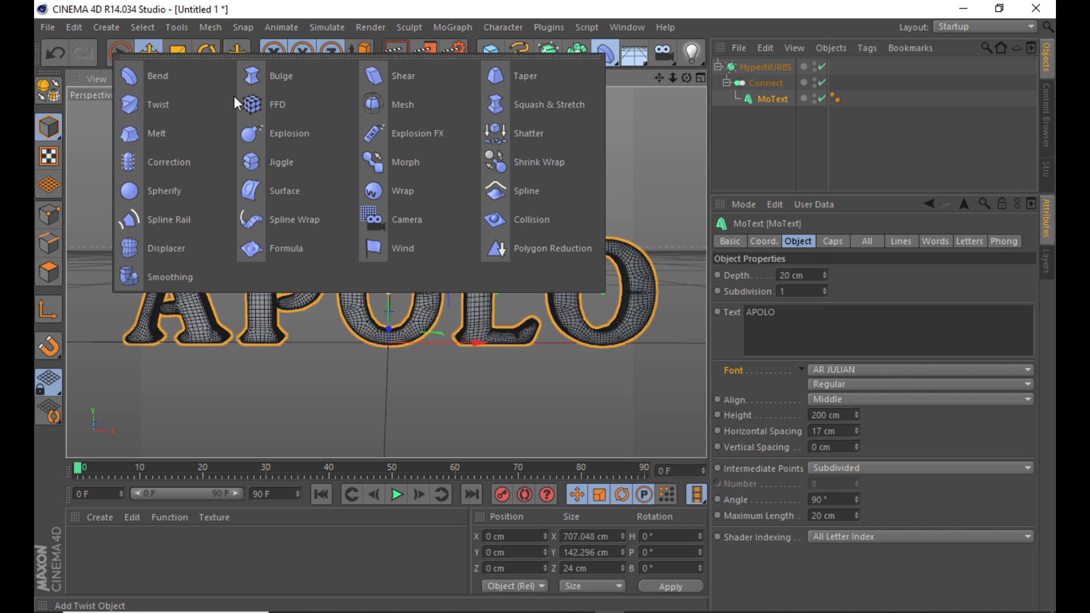
click(268, 104)
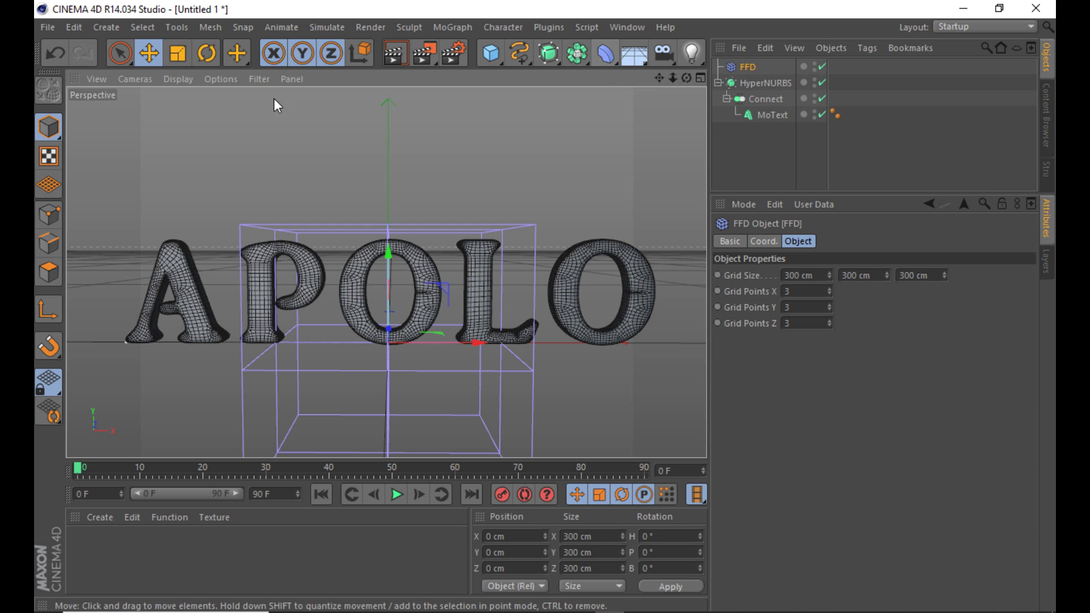
drag(745, 67, 763, 119)
click(702, 79)
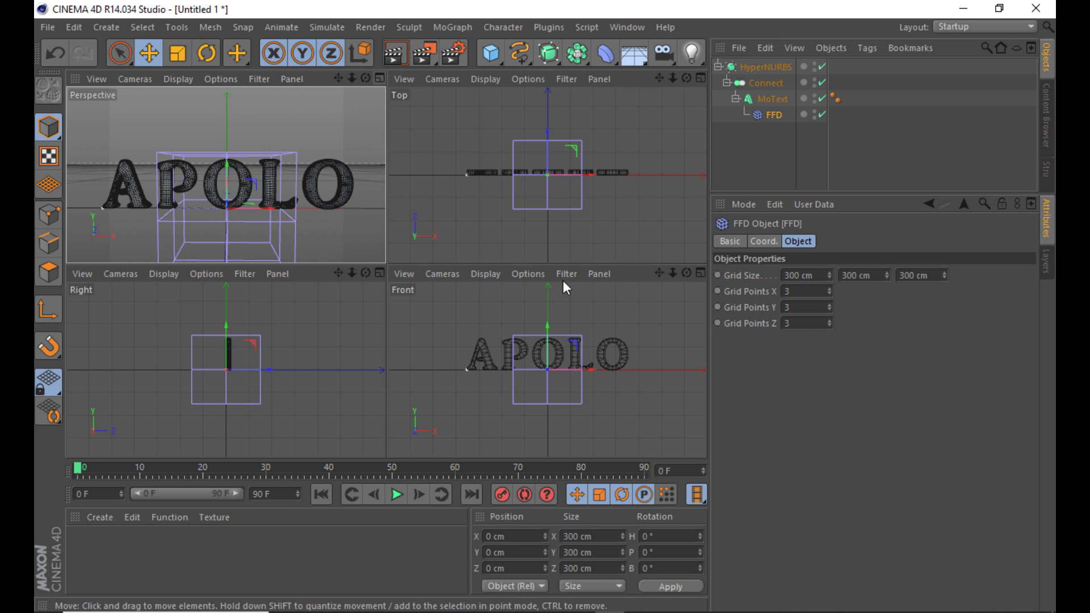
- Resize the FFD cage's height and width and shift it slightly along Z
drag(548, 325, 548, 316)
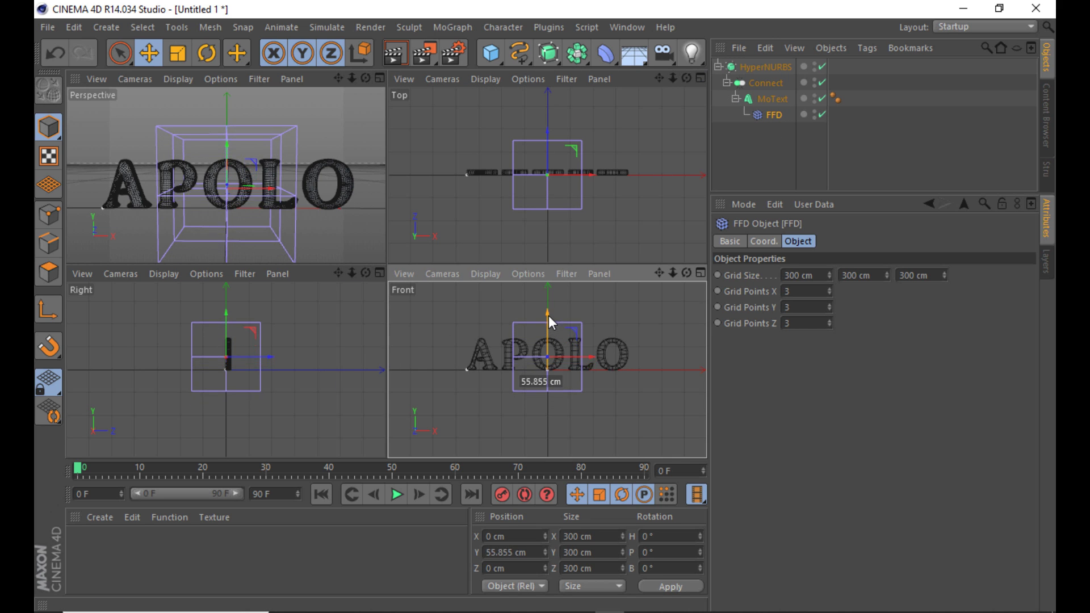
drag(828, 273, 829, 250)
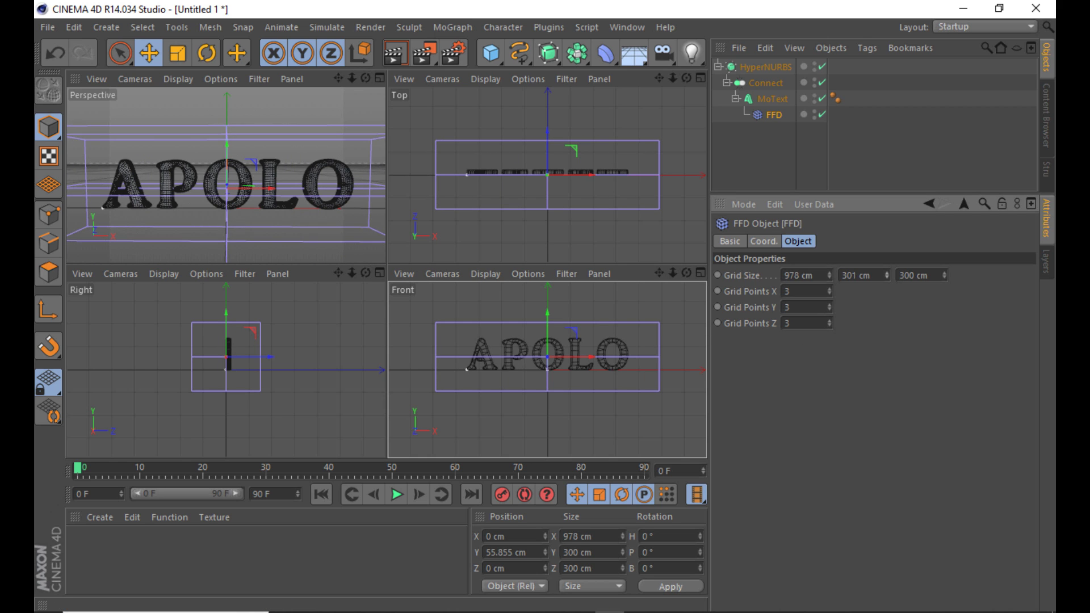
drag(886, 275, 887, 301)
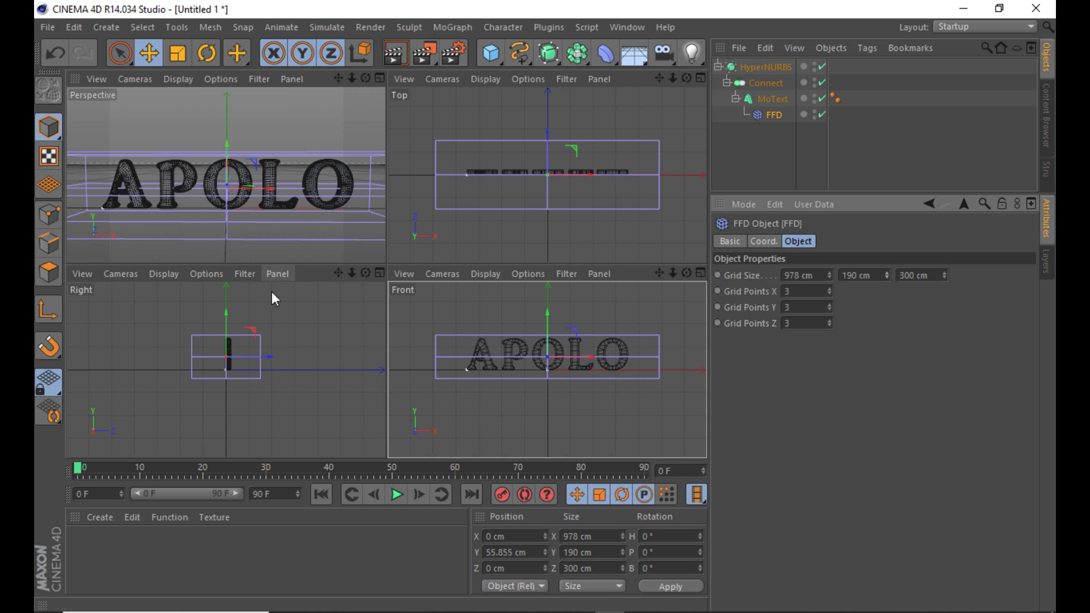
scroll(232, 349, up, 5)
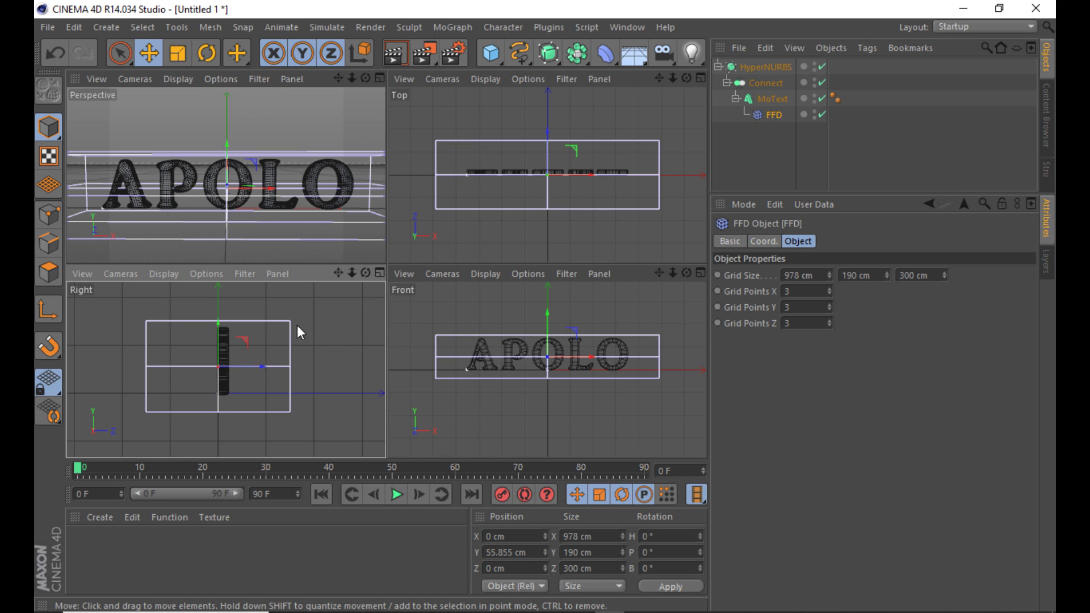
scroll(201, 363, up, 2)
drag(247, 367, 252, 366)
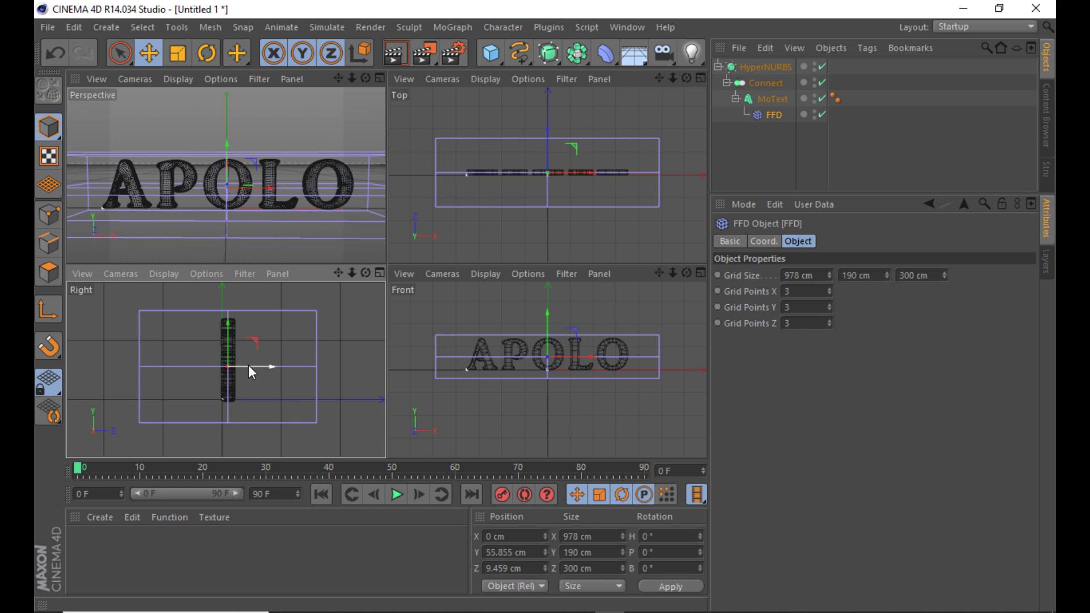
scroll(219, 367, up, 1)
- Finish the FFD grid at 884 × 188 × 55 cm and maximize the side view
mouse_move(830, 277)
mouse_down()
mouse_move(830, 301)
mouse_move(828, 277)
mouse_move(886, 301)
mouse_move(887, 258)
mouse_up()
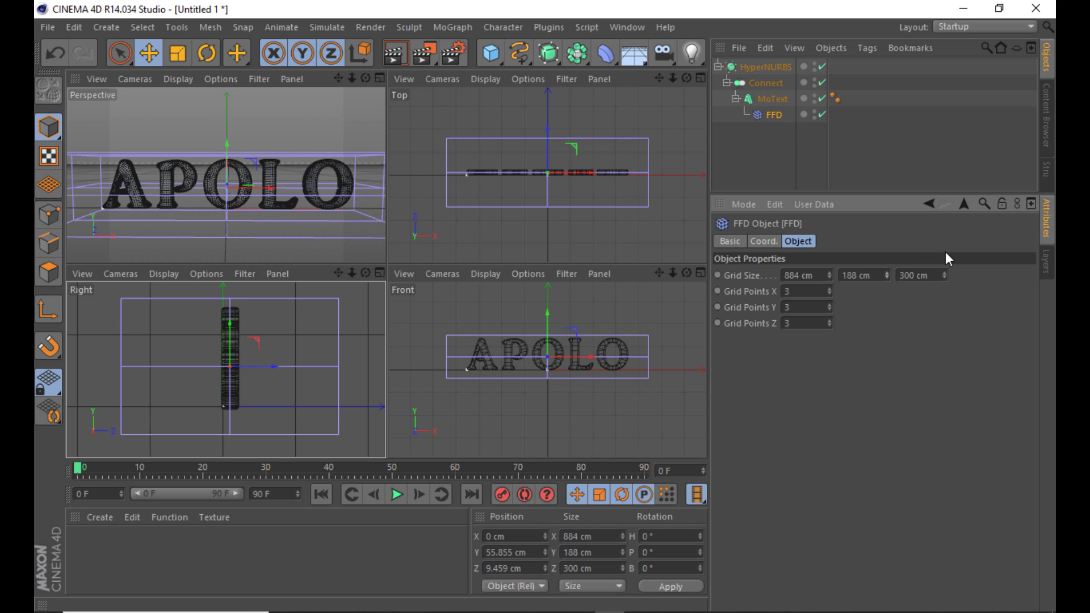
click(941, 278)
mouse_move(944, 277)
mouse_down()
mouse_move(944, 340)
mouse_move(945, 310)
mouse_up()
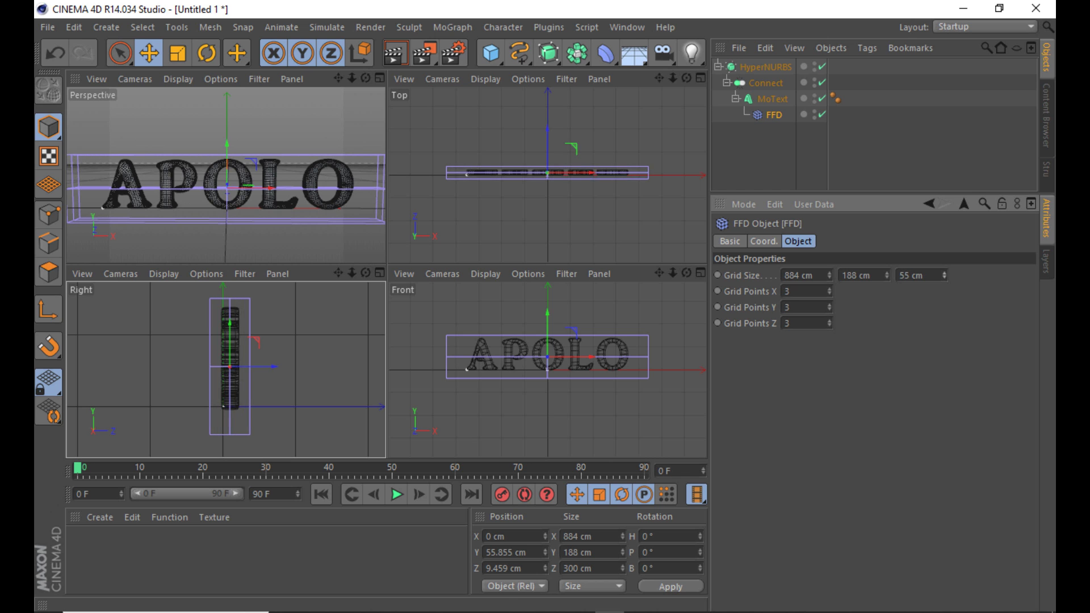
click(376, 271)
scroll(396, 241, up, 2)
scroll(397, 240, up, 1)
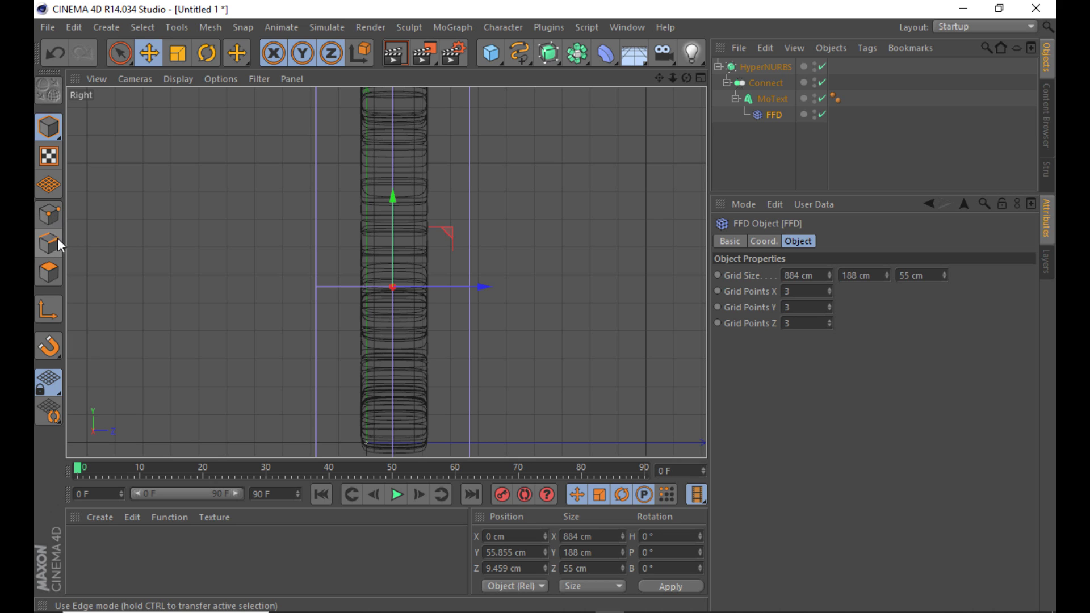
- Rectangle-select the FFD's middle points, including hidden ones, and pull them along -Z to bulge APOLO
click(48, 221)
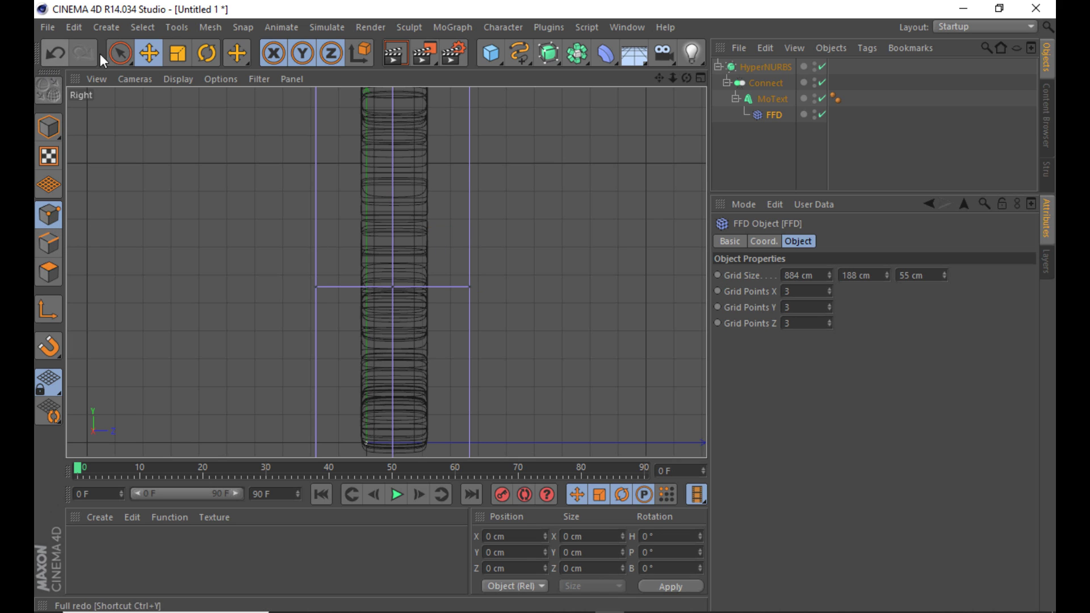
drag(120, 56, 210, 110)
click(210, 109)
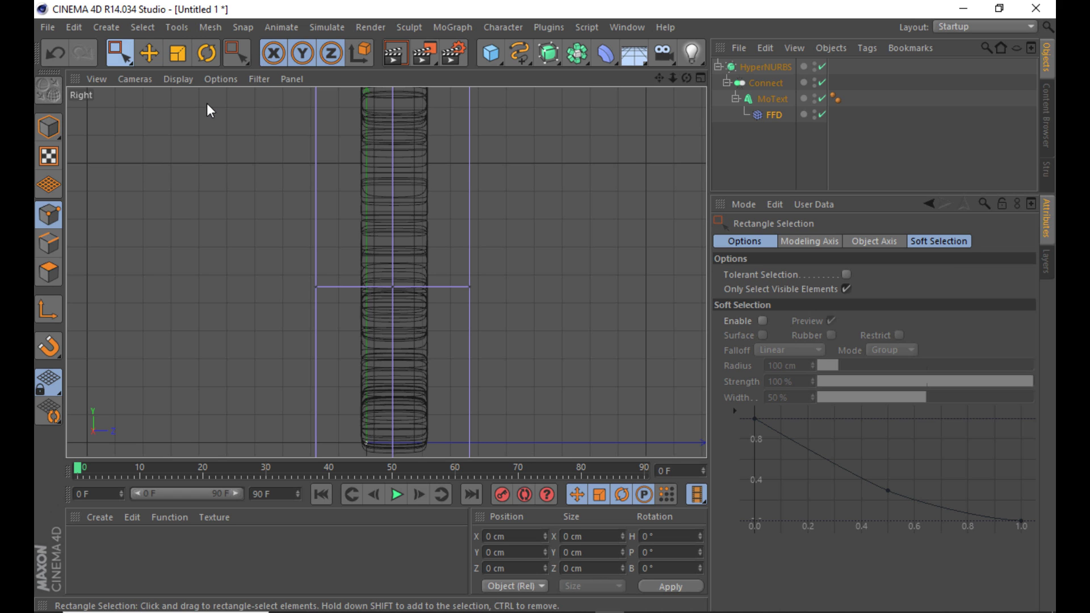
click(846, 288)
drag(267, 216, 353, 360)
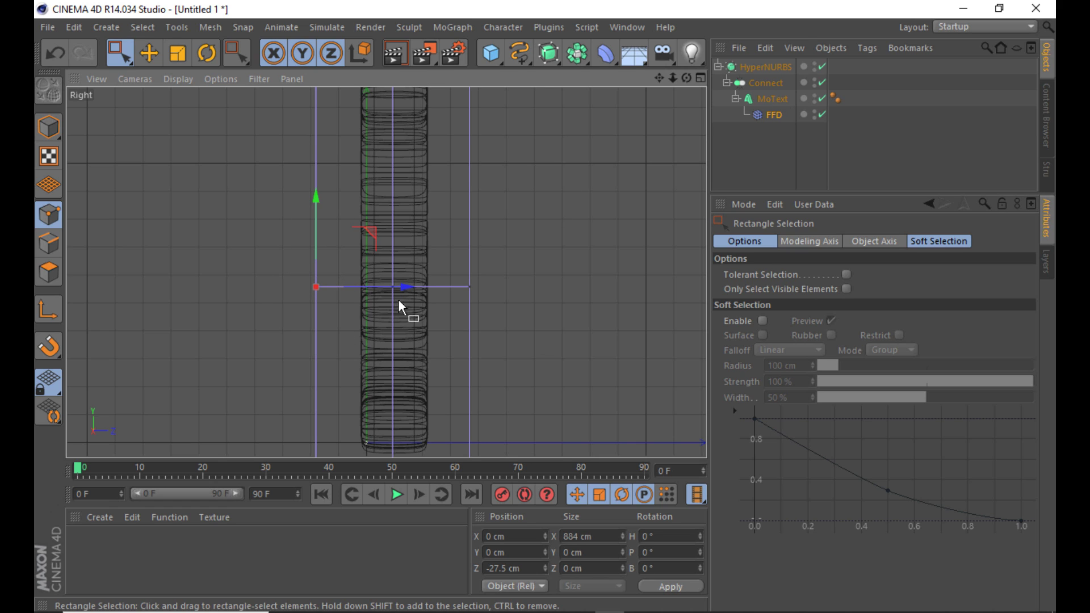
drag(395, 286, 146, 264)
scroll(319, 244, down, 2)
scroll(295, 246, down, 1)
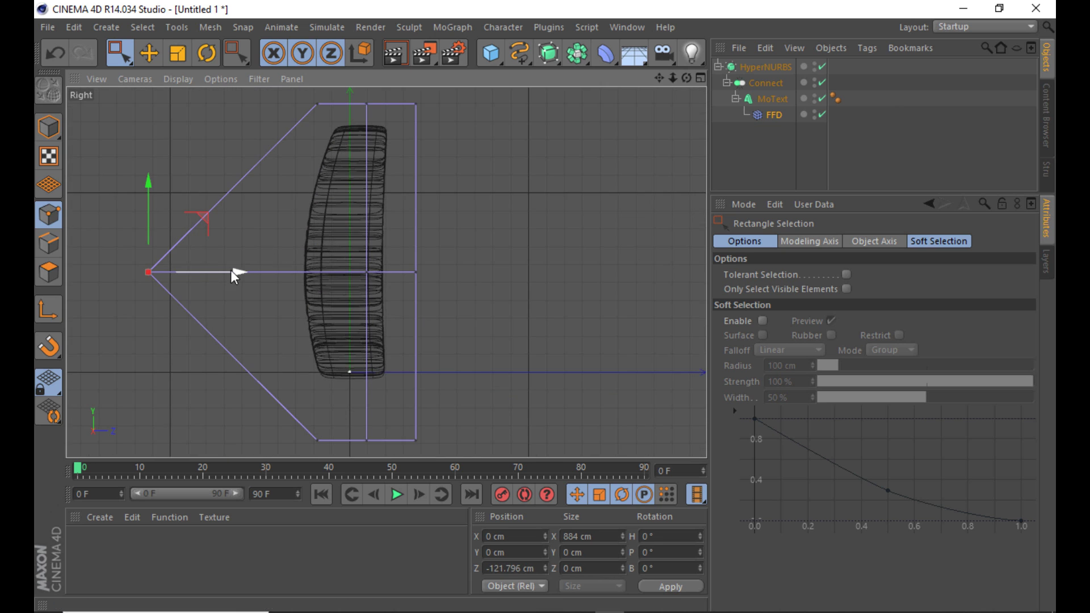
drag(230, 271, 175, 271)
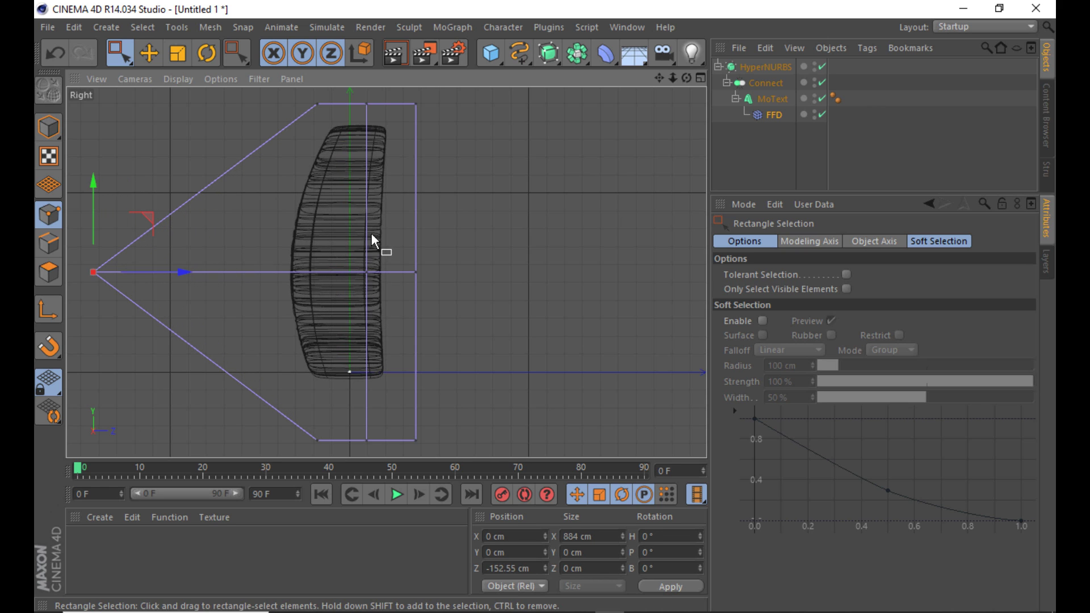
- Raise the FFD cage slightly on Y in Model mode and maximize the Perspective view
click(47, 131)
click(47, 127)
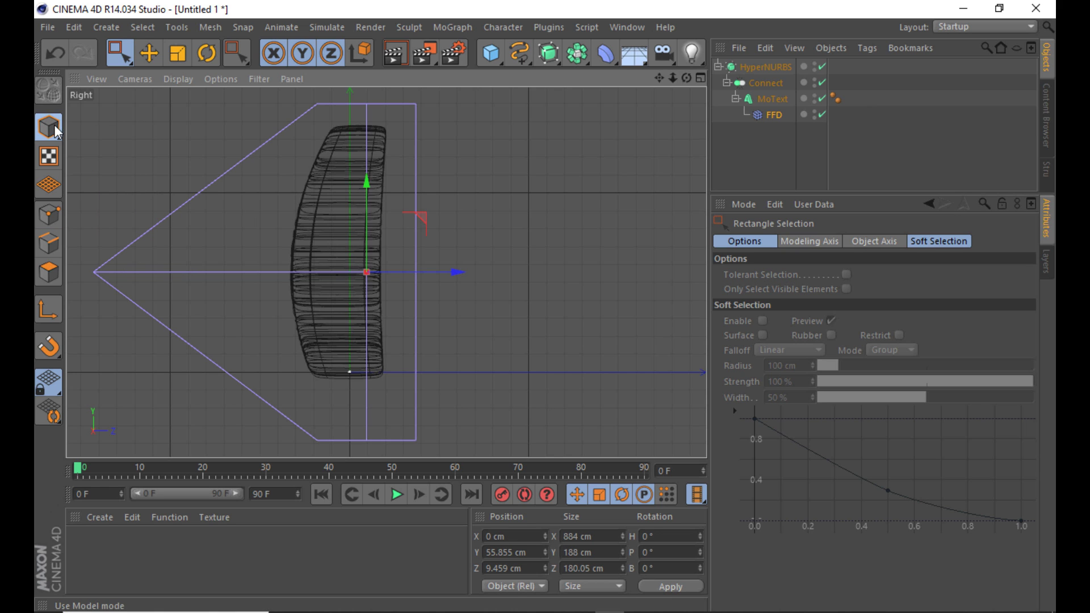
click(154, 54)
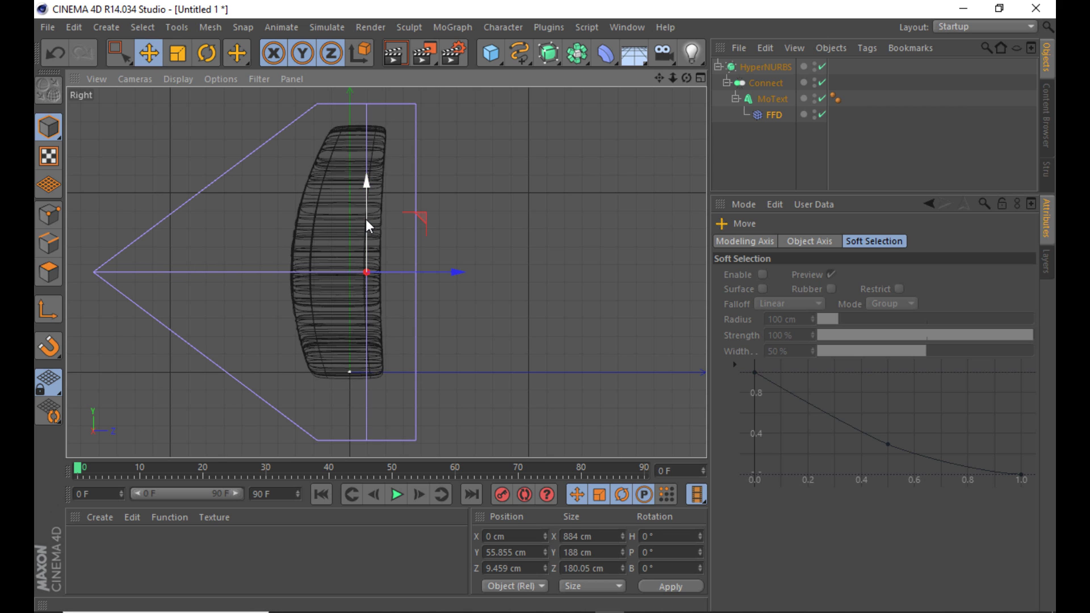
drag(365, 217, 365, 211)
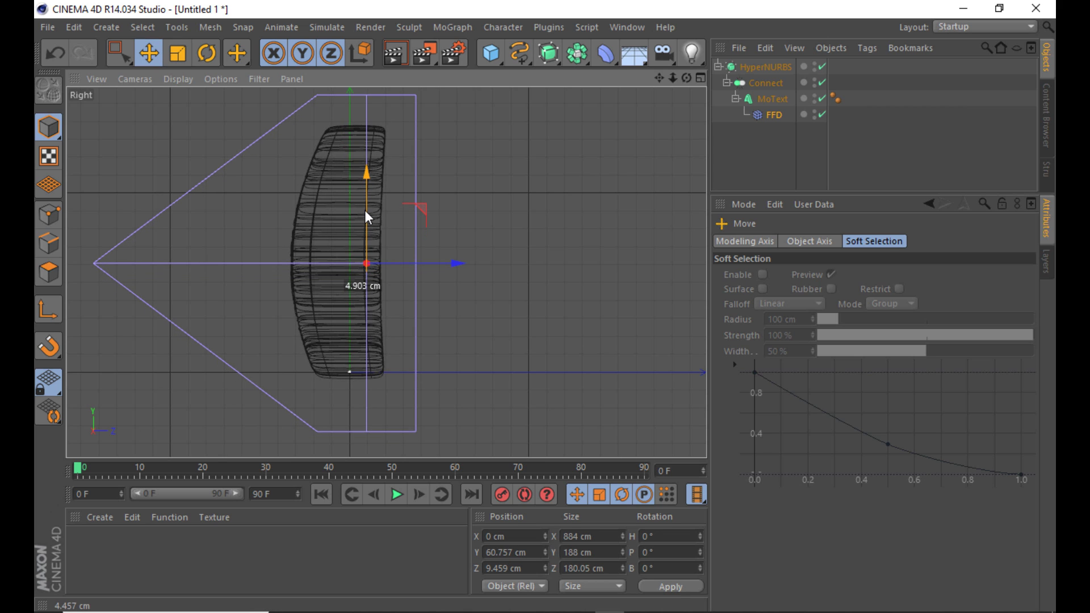
drag(366, 211, 390, 225)
scroll(304, 248, up, 2)
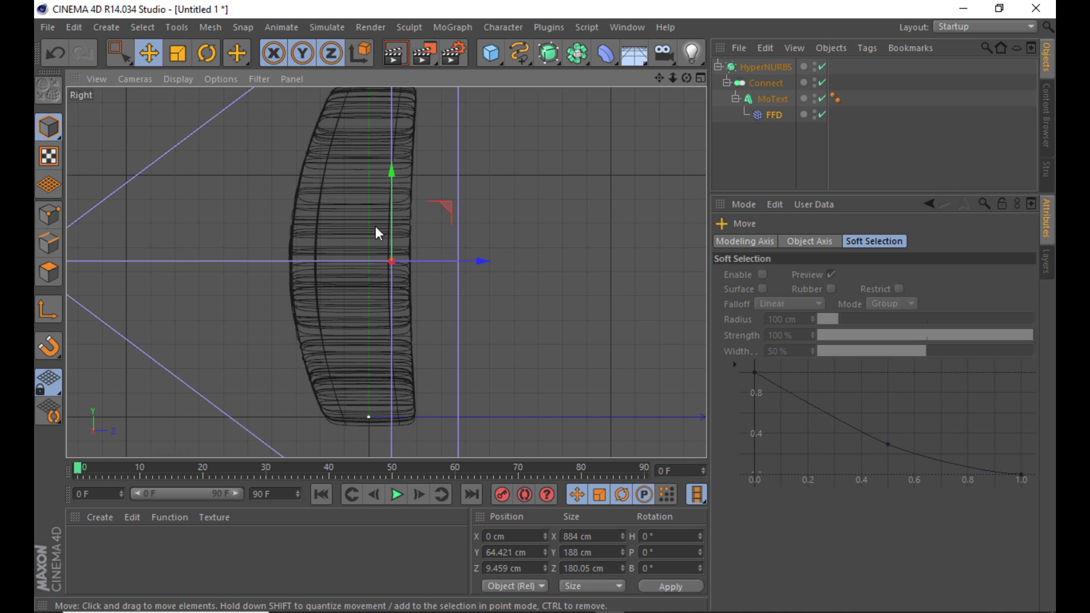
scroll(357, 224, down, 2)
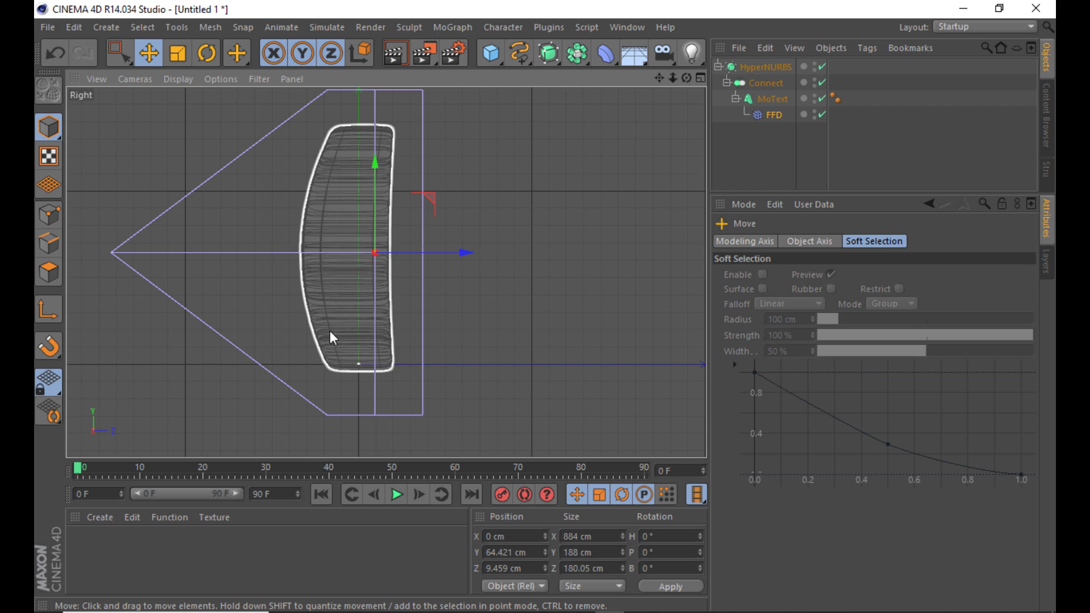
click(702, 76)
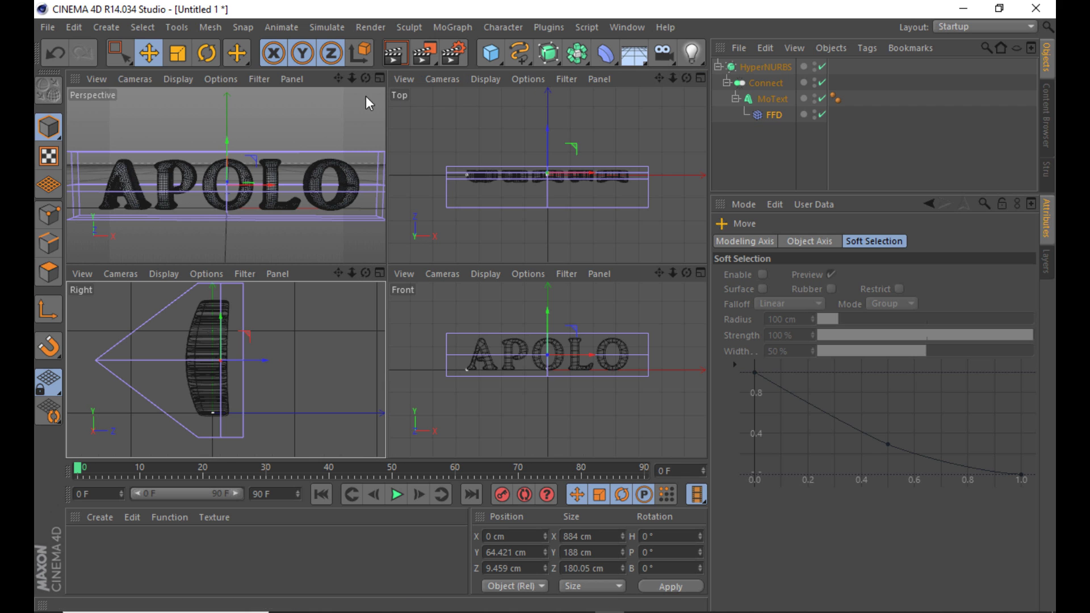
click(379, 78)
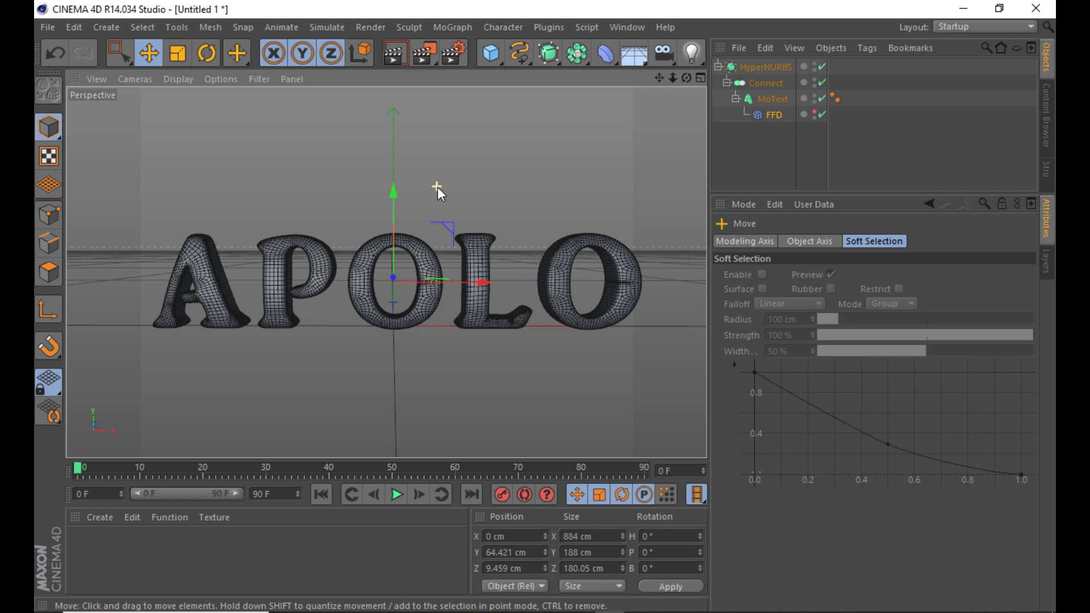
- Preview-render the text, then set the HyperNURBS editor subdivision to 3
click(391, 55)
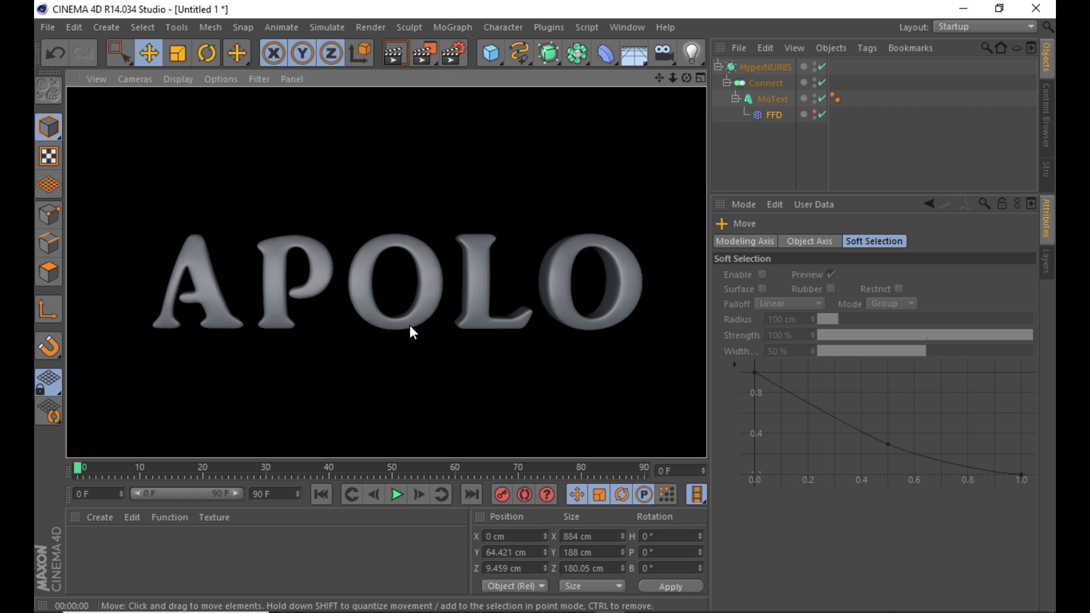
click(511, 296)
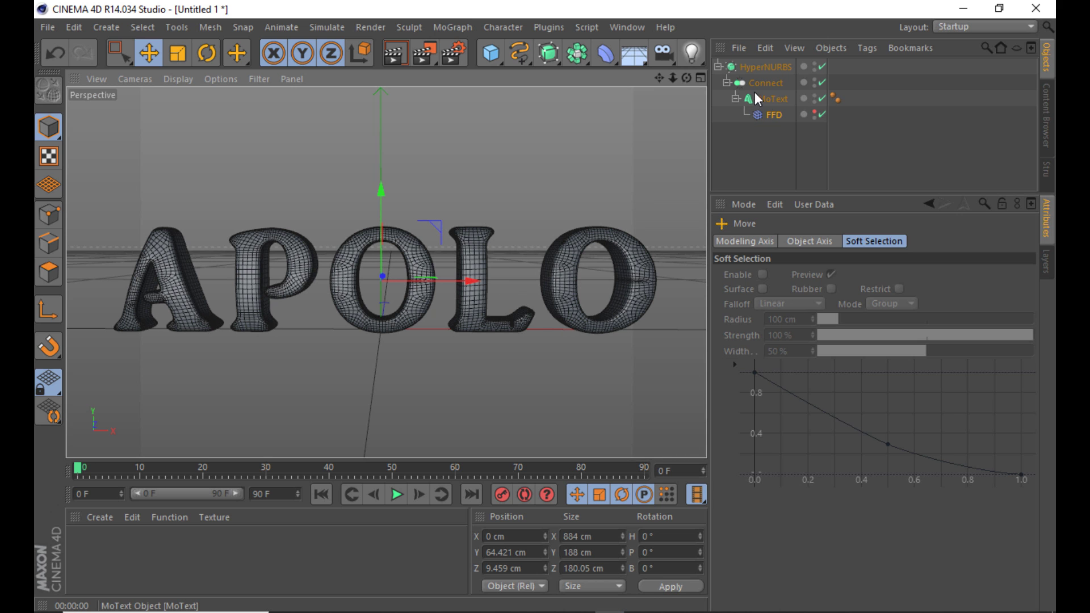
click(771, 67)
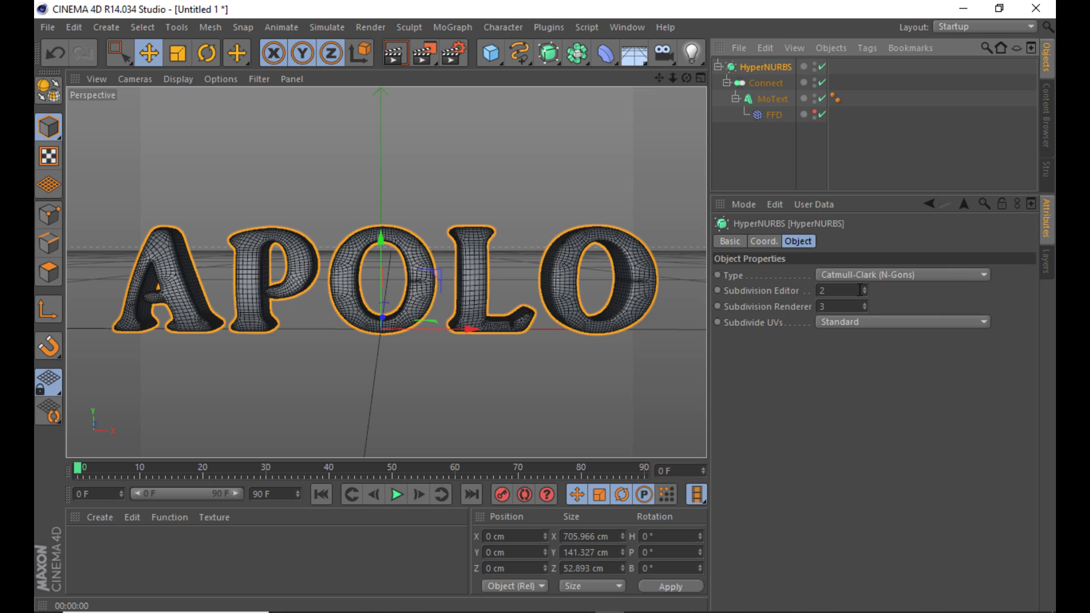
click(865, 288)
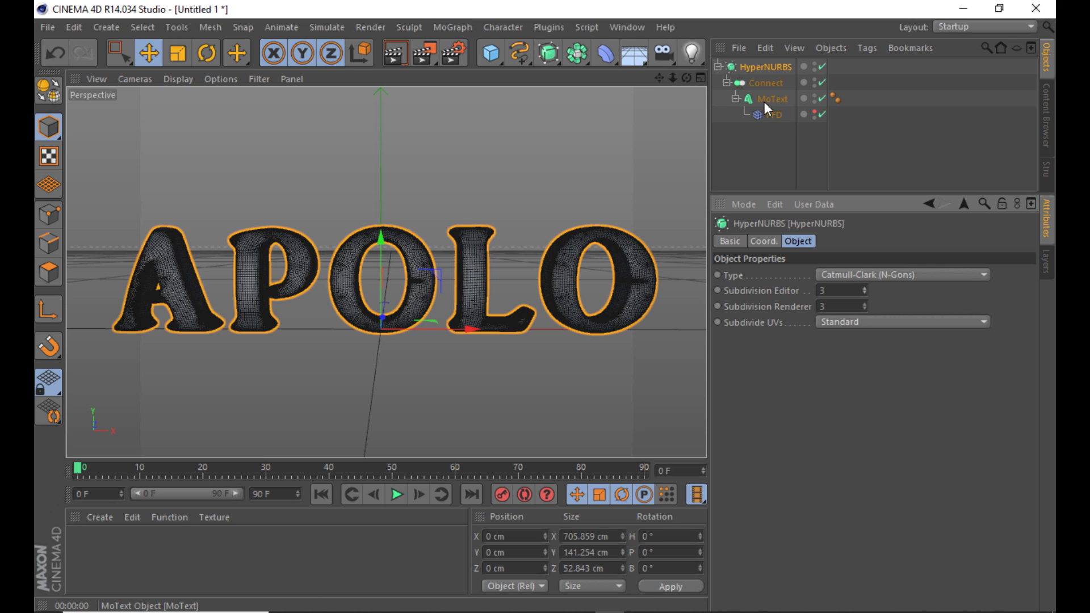
- Switch the viewport to plain Gouraud Shading without wireframe lines
click(139, 81)
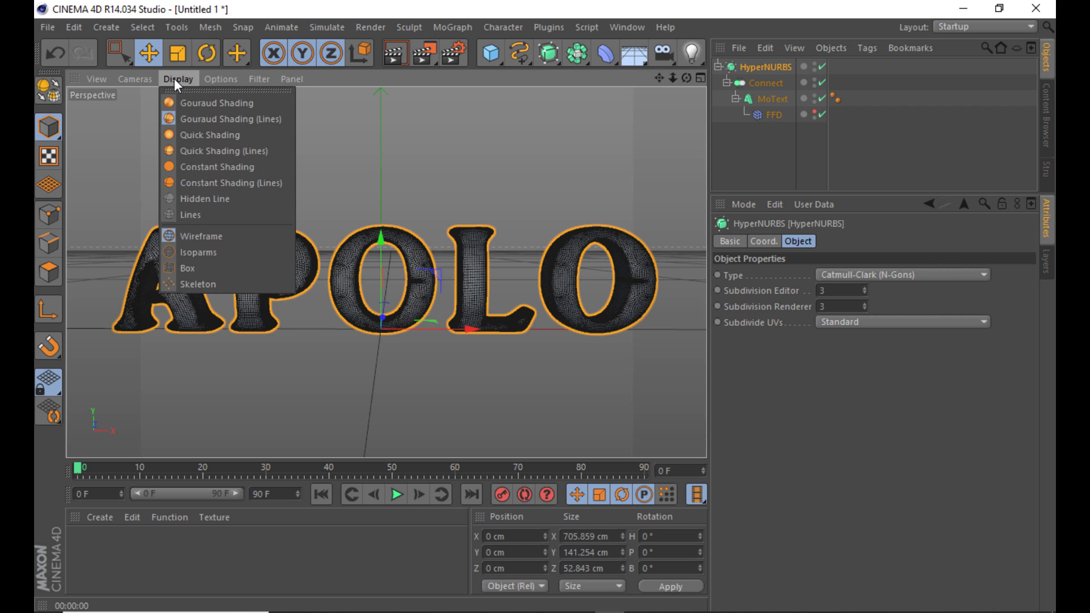
click(185, 100)
scroll(366, 285, up, 2)
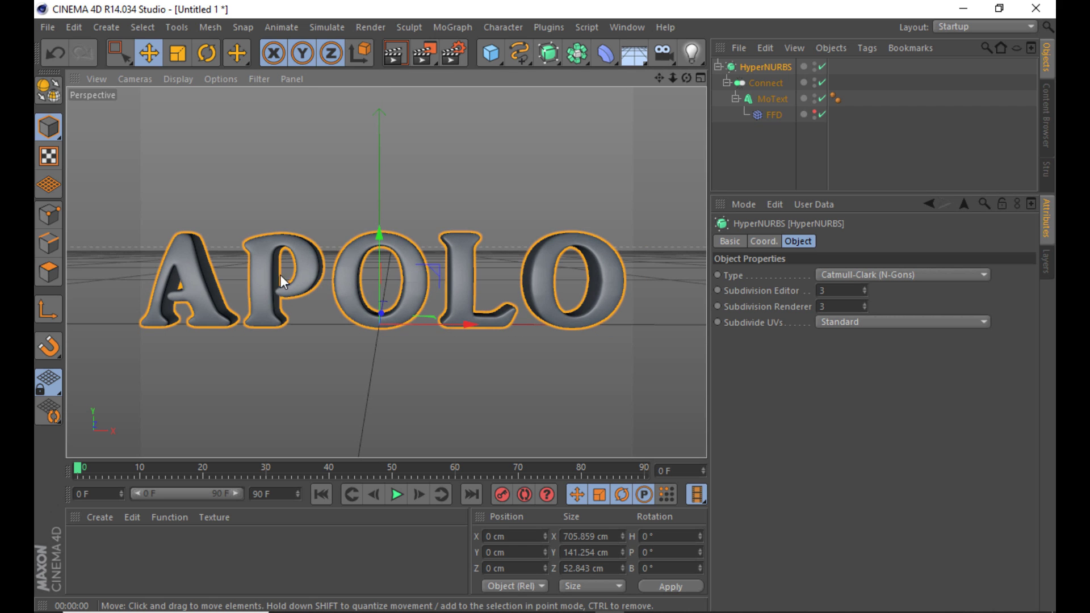
scroll(261, 282, up, 3)
scroll(322, 279, up, 3)
scroll(323, 274, down, 3)
scroll(234, 231, down, 2)
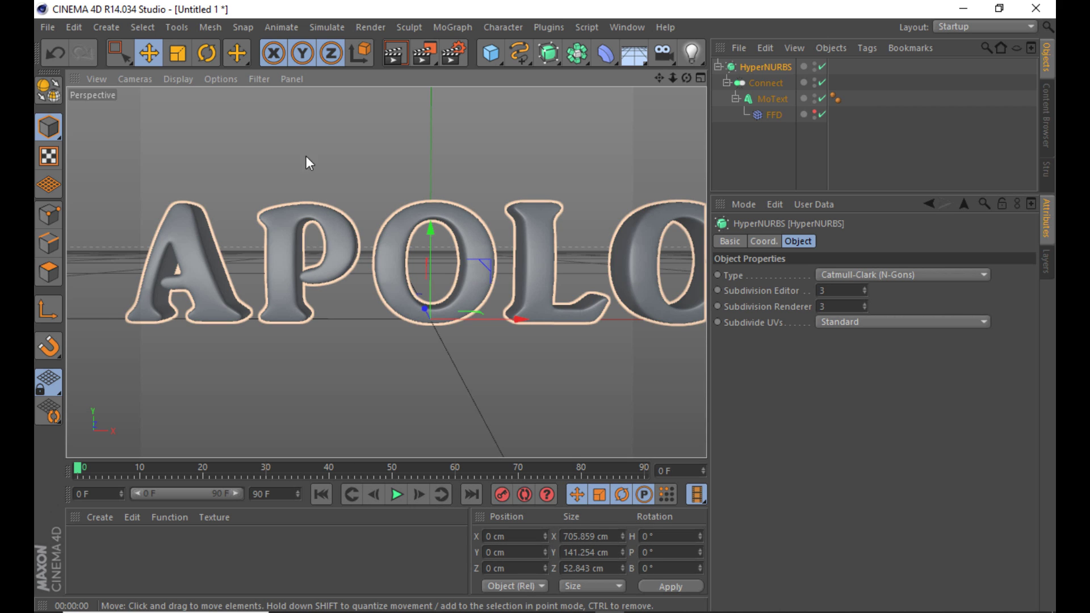
- Create a new material, Mat, and open it in the Material Editor
click(100, 517)
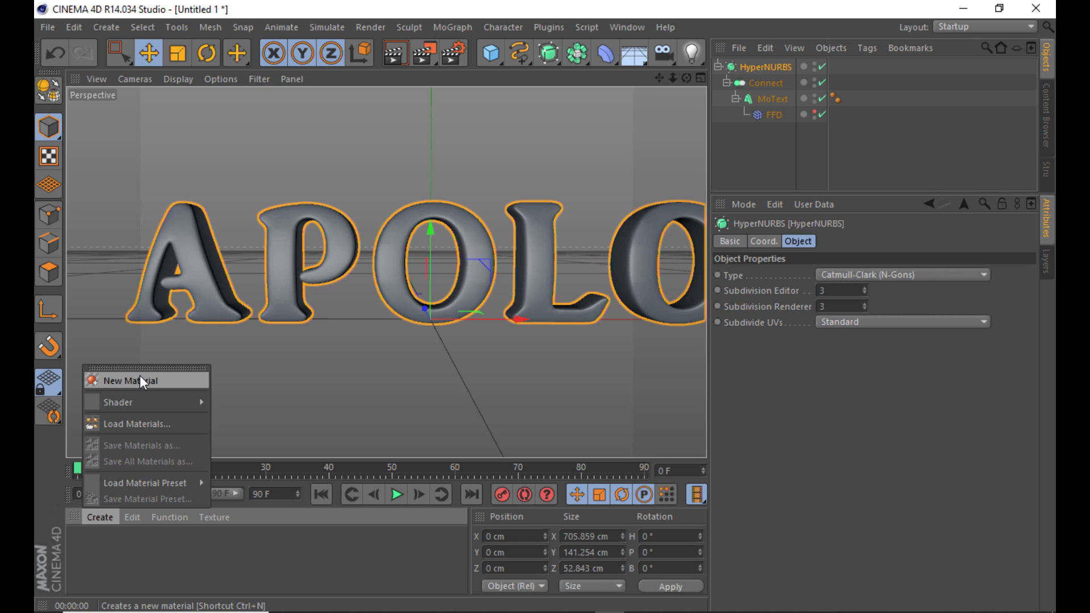
click(139, 376)
double_click(90, 543)
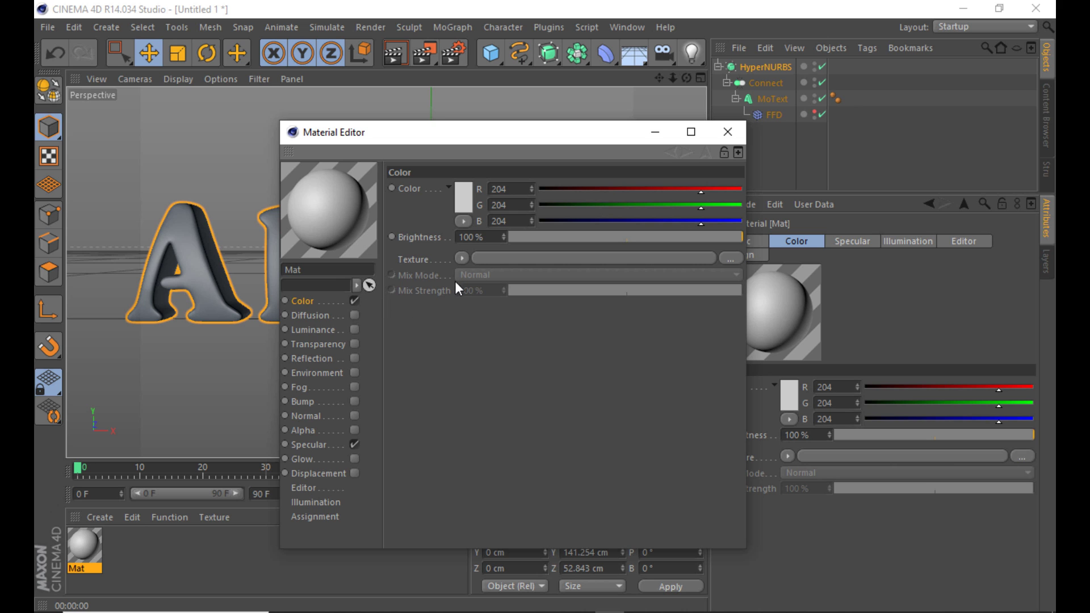
- Set Mat's Color to gold (252, 198, 104) and copy that colour
click(464, 186)
click(435, 145)
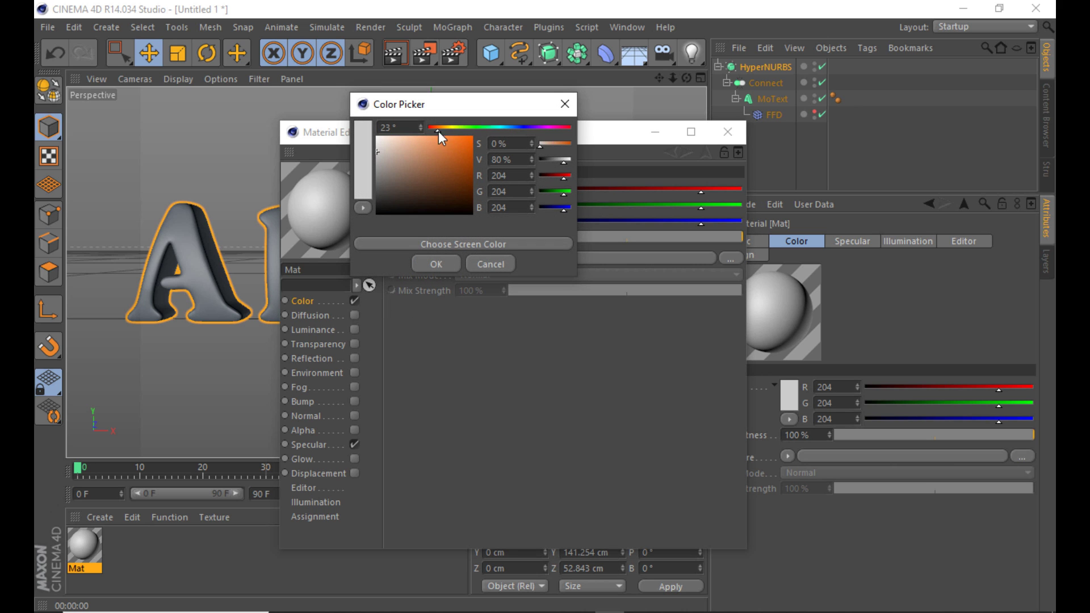
mouse_move(438, 132)
mouse_down()
mouse_move(451, 126)
mouse_move(417, 139)
mouse_move(429, 148)
mouse_move(433, 138)
mouse_up()
click(430, 138)
click(415, 144)
click(447, 128)
click(442, 127)
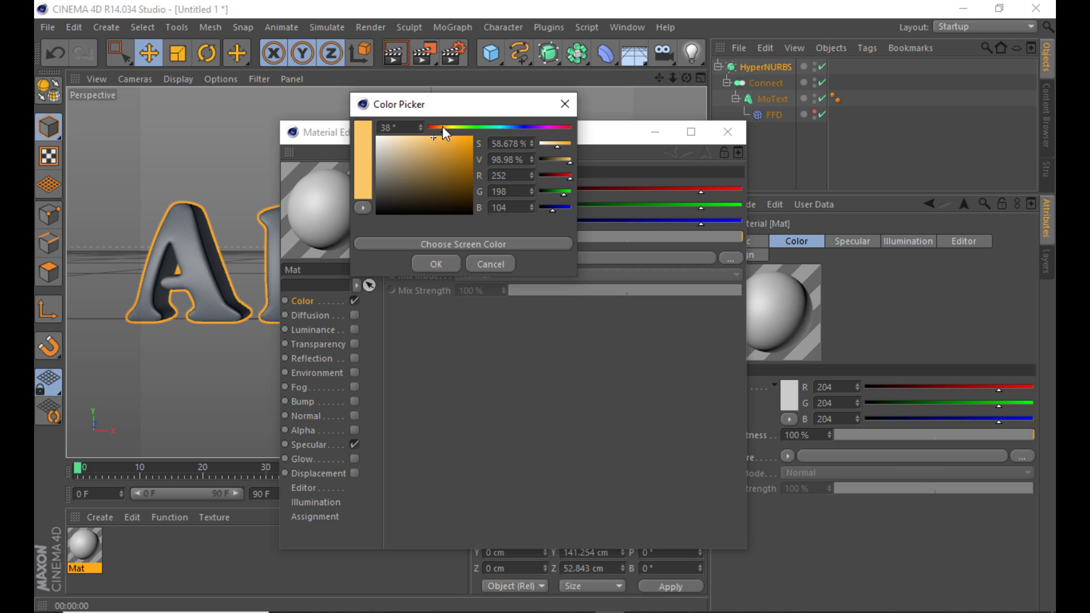
click(429, 258)
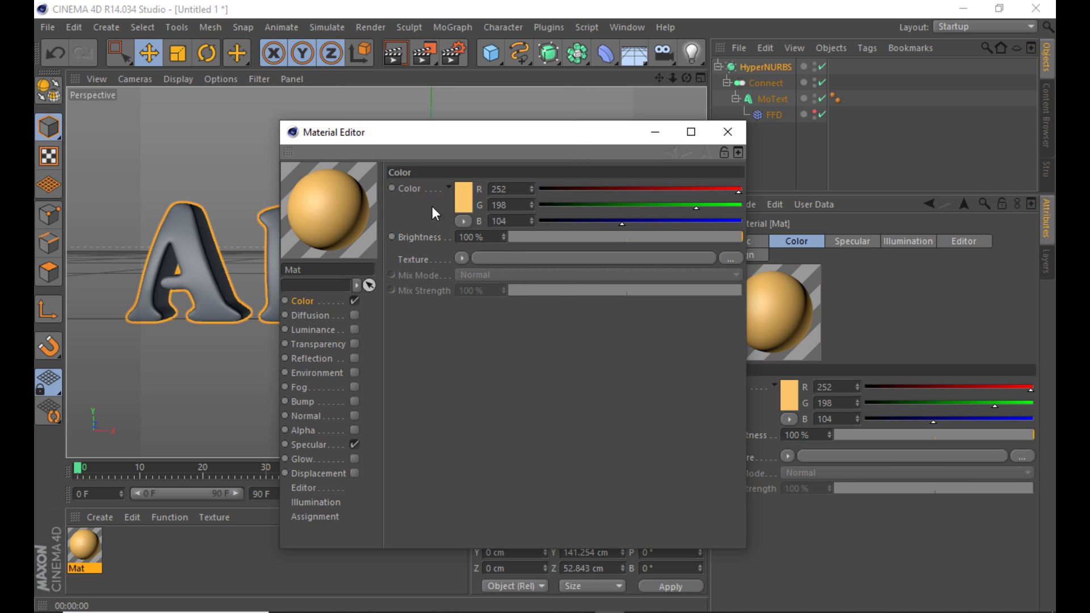
right_click(417, 184)
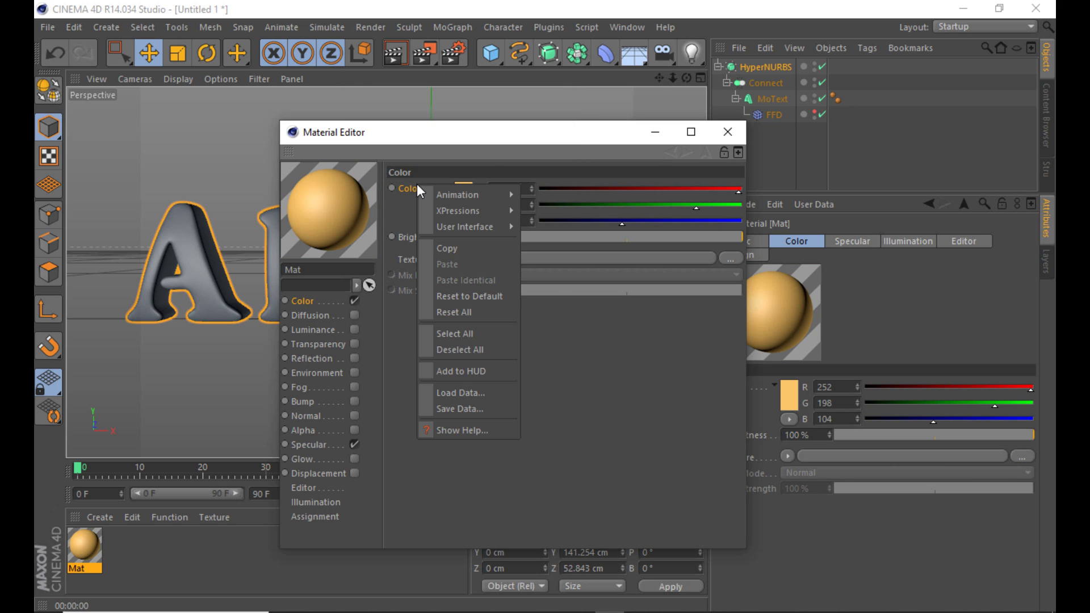
click(462, 249)
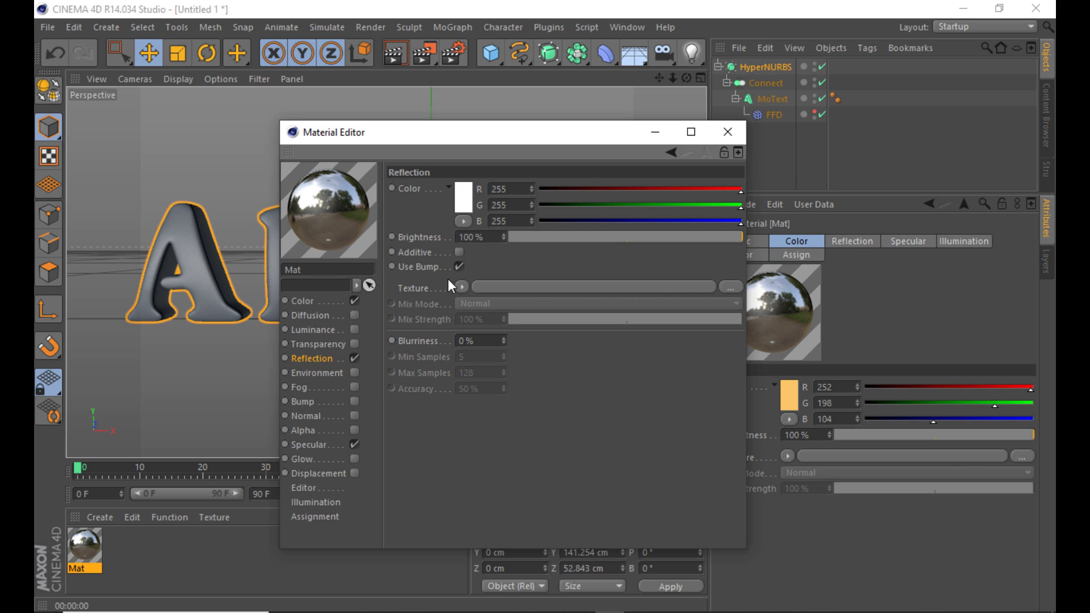
- Paste the gold into Reflection Color and adjust it to pale gold (255, 227, 181)
right_click(416, 186)
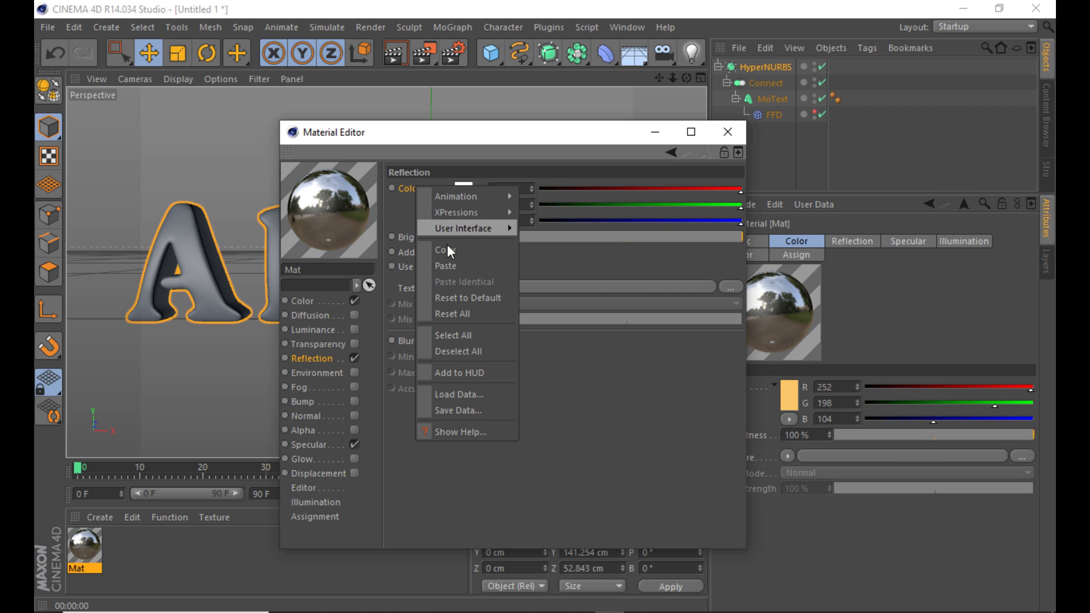
click(450, 262)
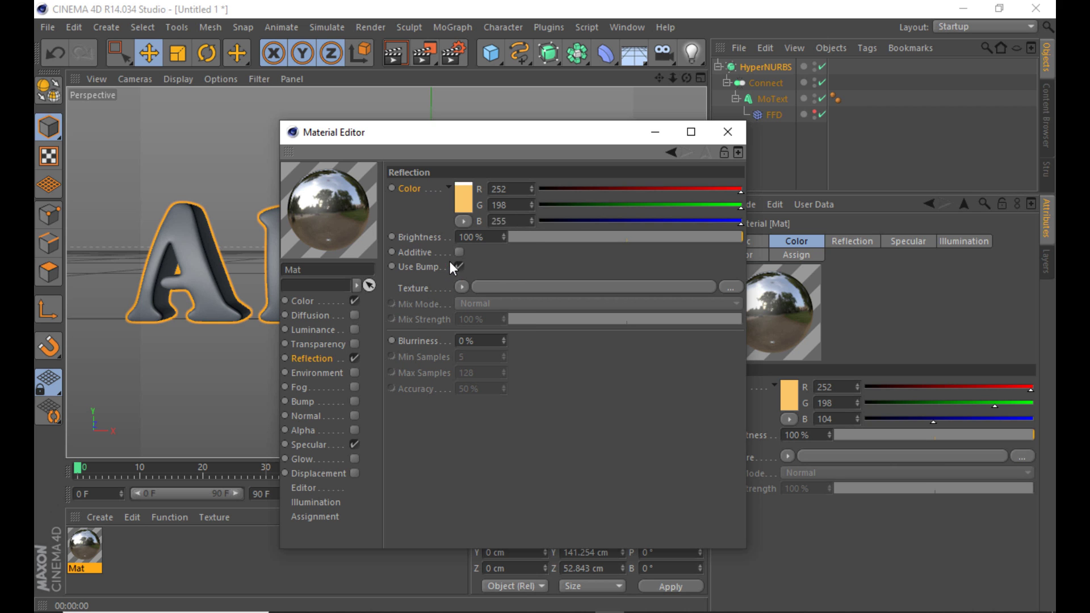
click(464, 187)
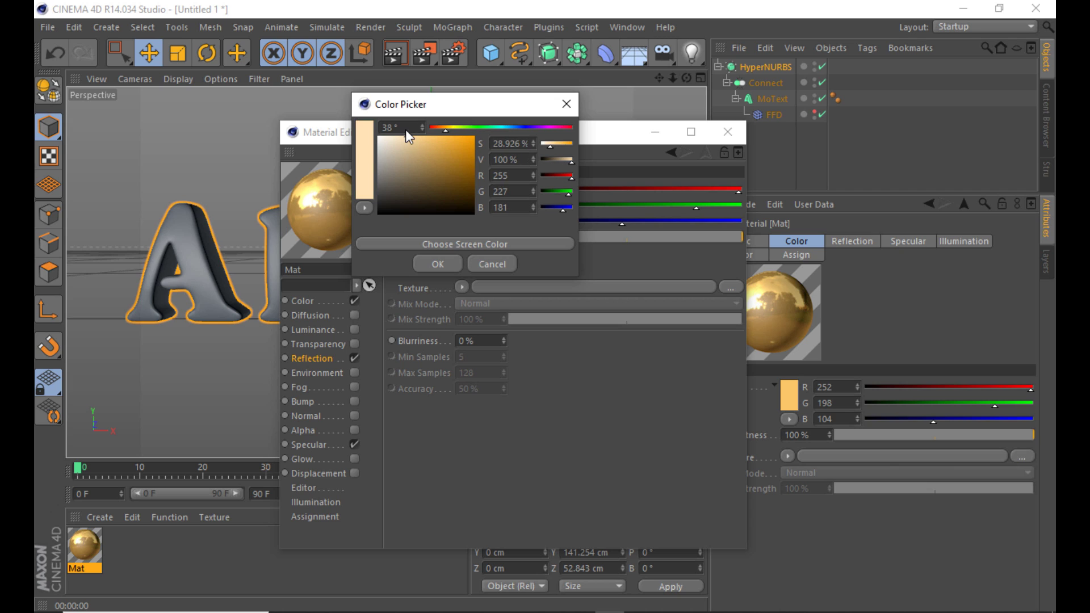
drag(406, 130, 410, 132)
drag(408, 144, 405, 130)
click(433, 264)
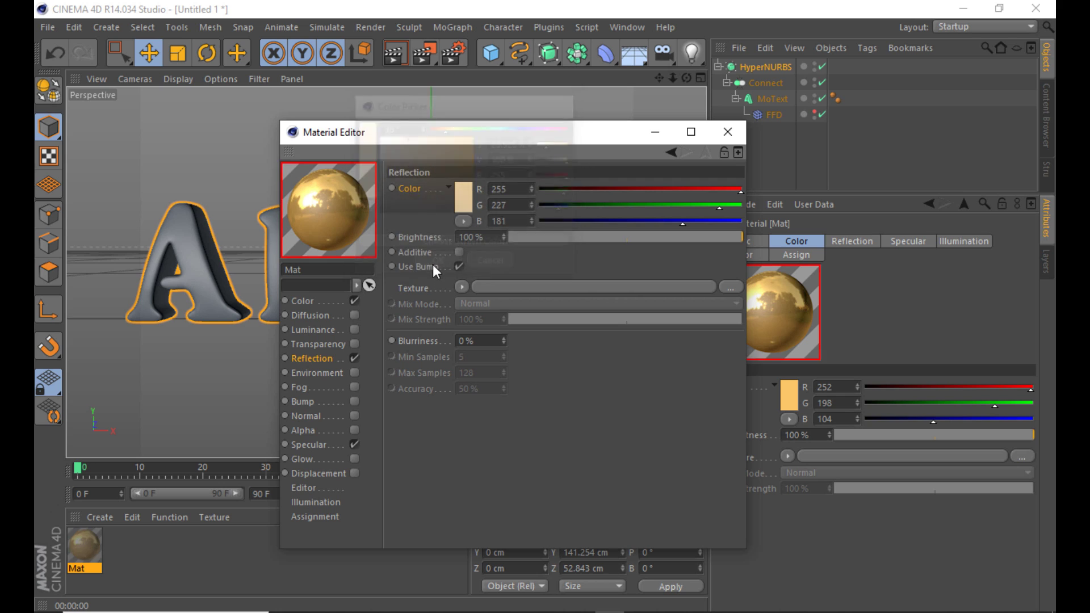
- Set Specular Mode to Metal and apply Mat to the HyperNURBS
click(309, 445)
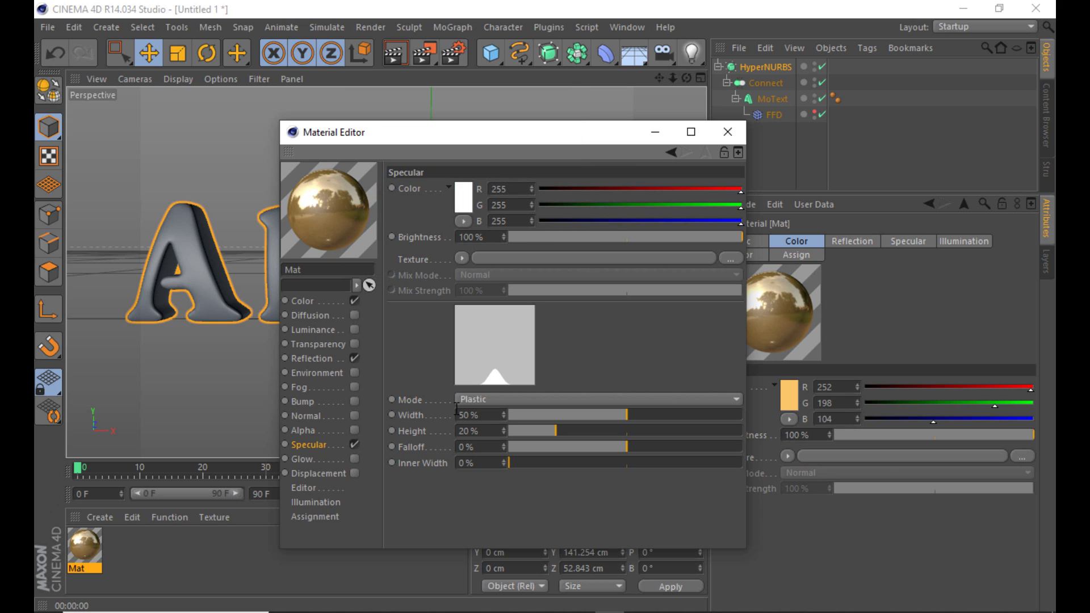
click(490, 398)
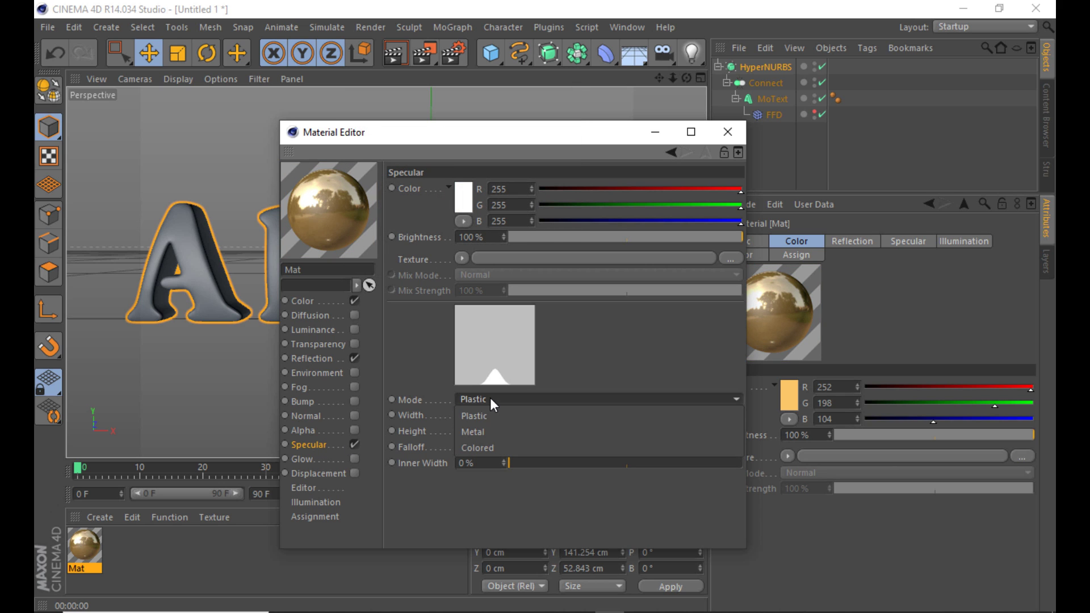
click(495, 432)
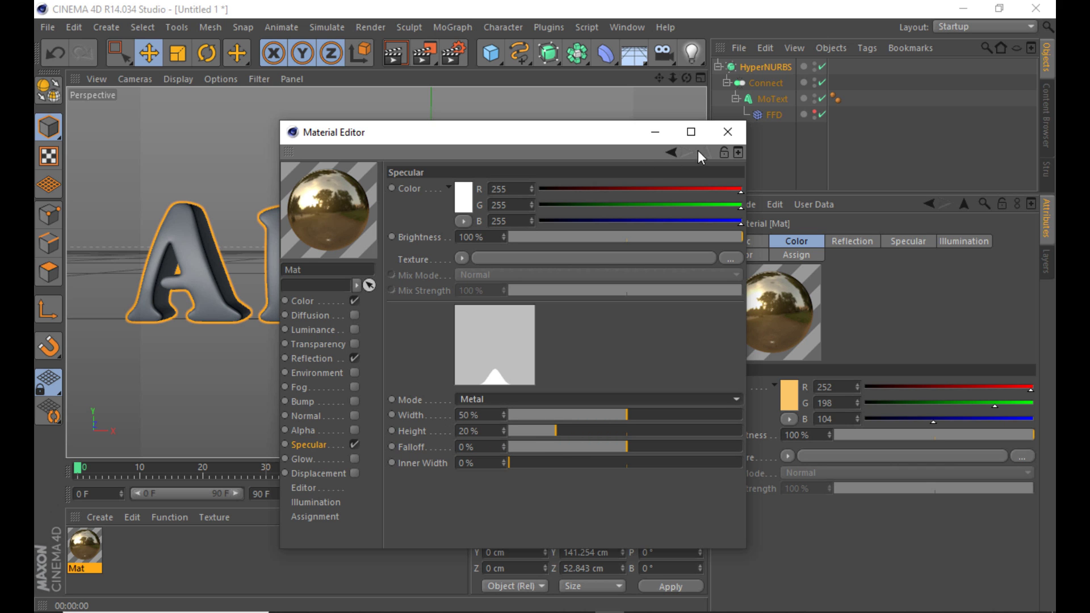
click(671, 151)
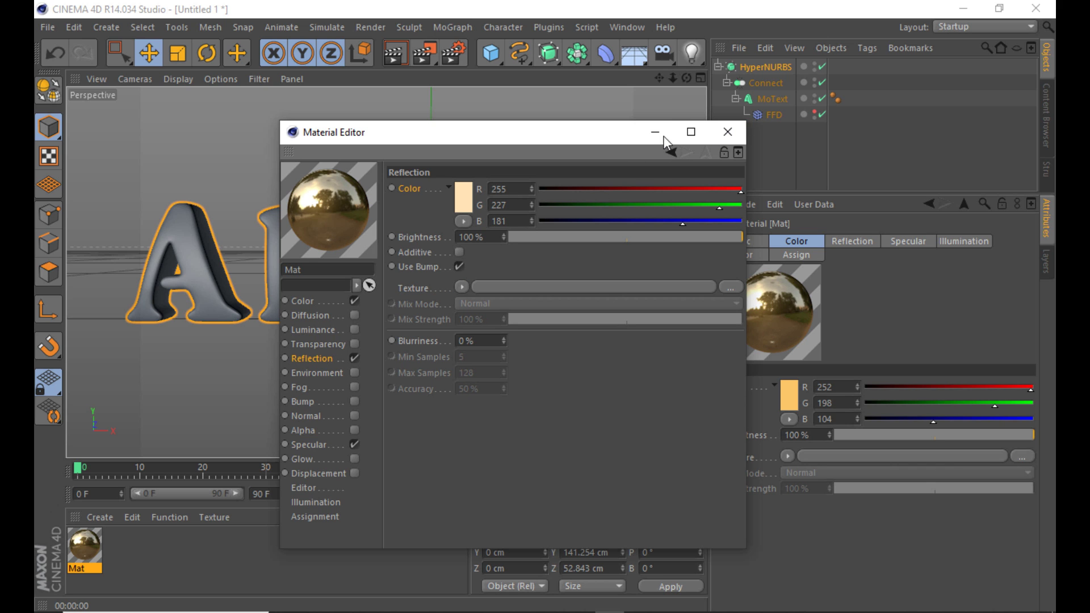
click(728, 131)
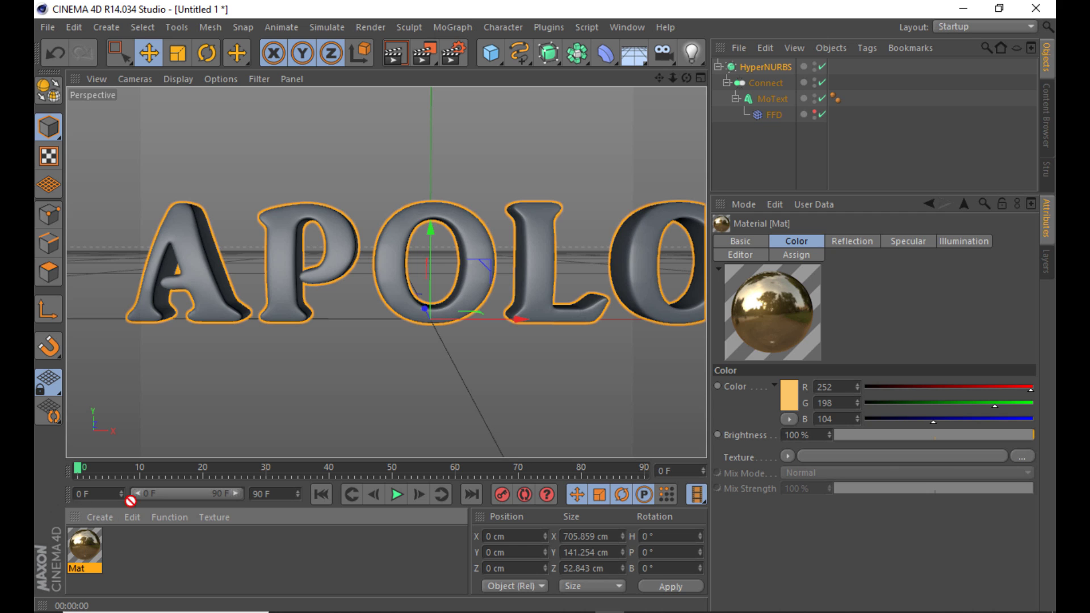
drag(130, 501, 764, 67)
- Render a preview of the gold APOLO text, then create a second material, Mat.1
key(h)
click(396, 53)
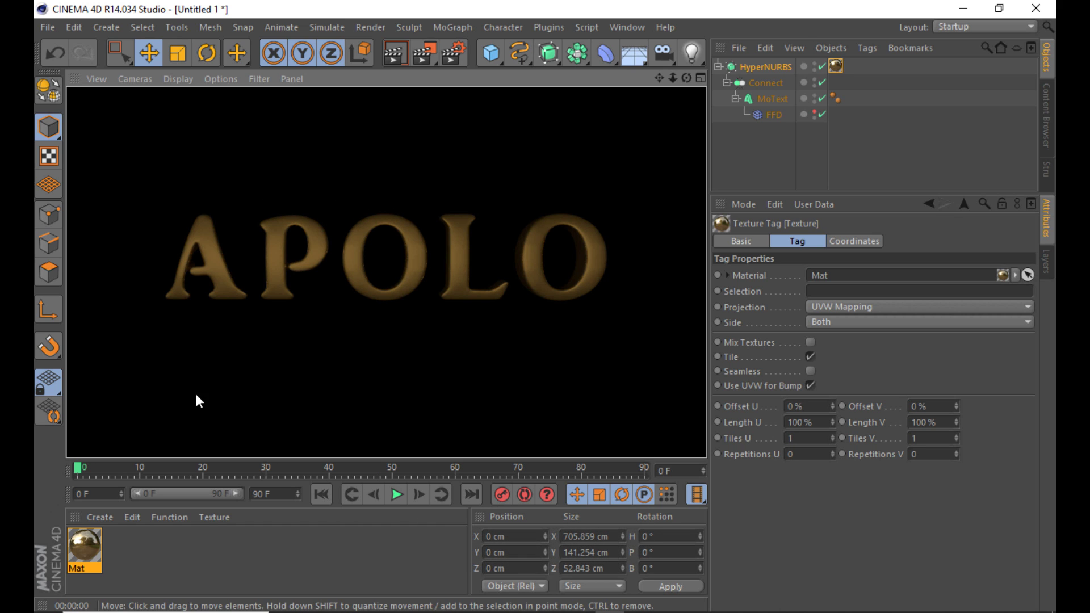
click(100, 516)
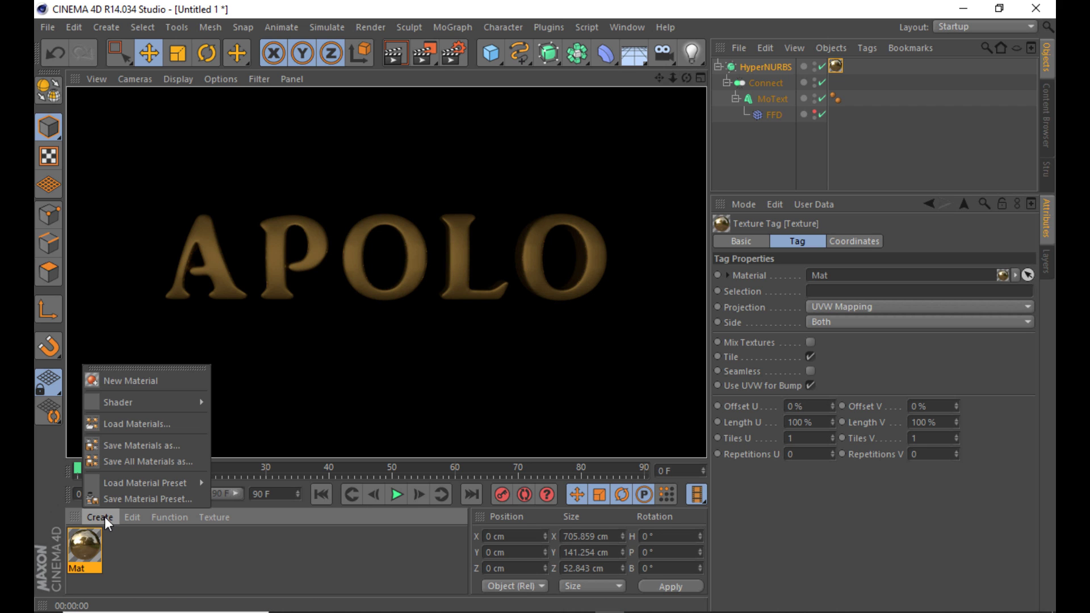
click(159, 377)
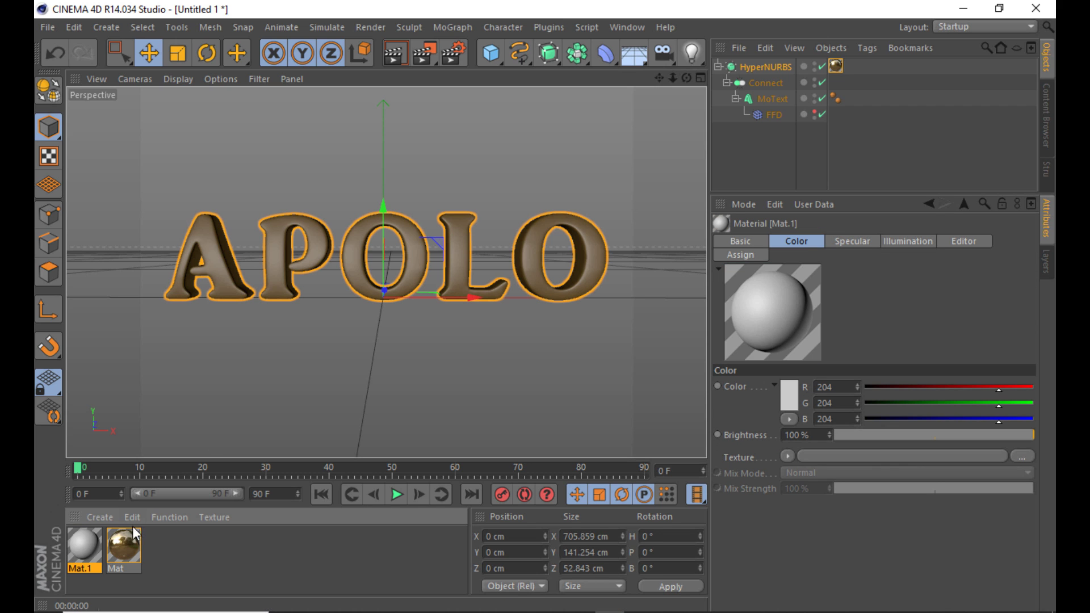
- In Mat.1, turn off Specular and Color and give Luminance a 2D - V gradient
double_click(87, 543)
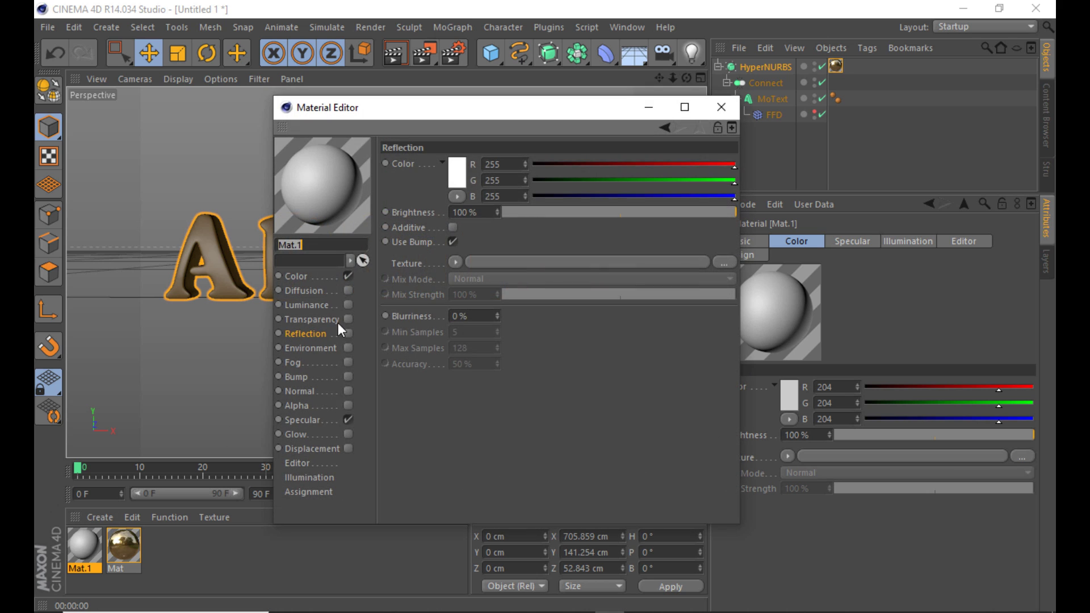
click(348, 420)
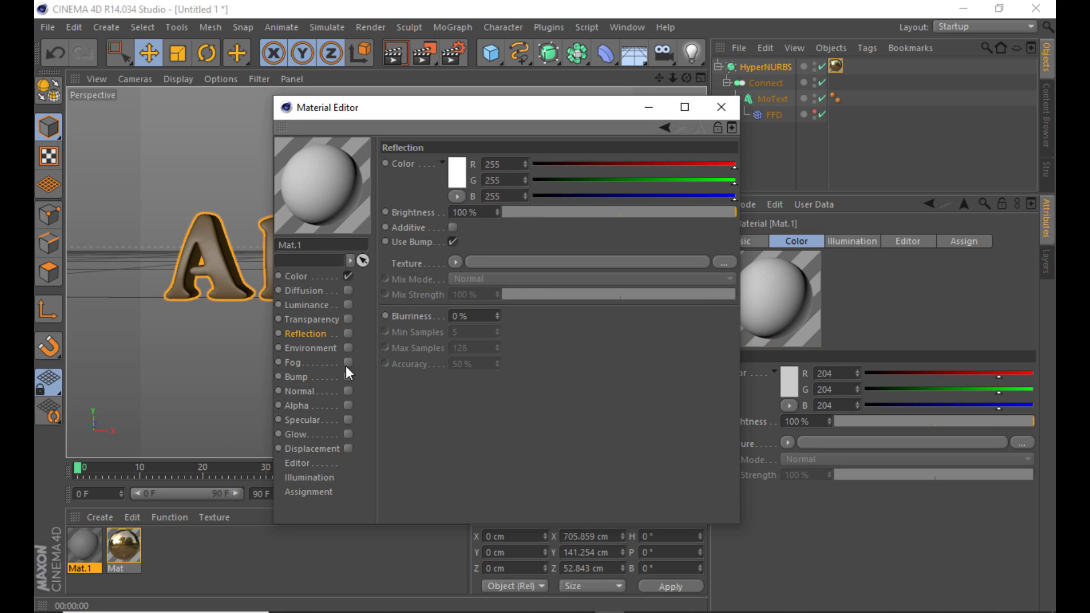
click(348, 275)
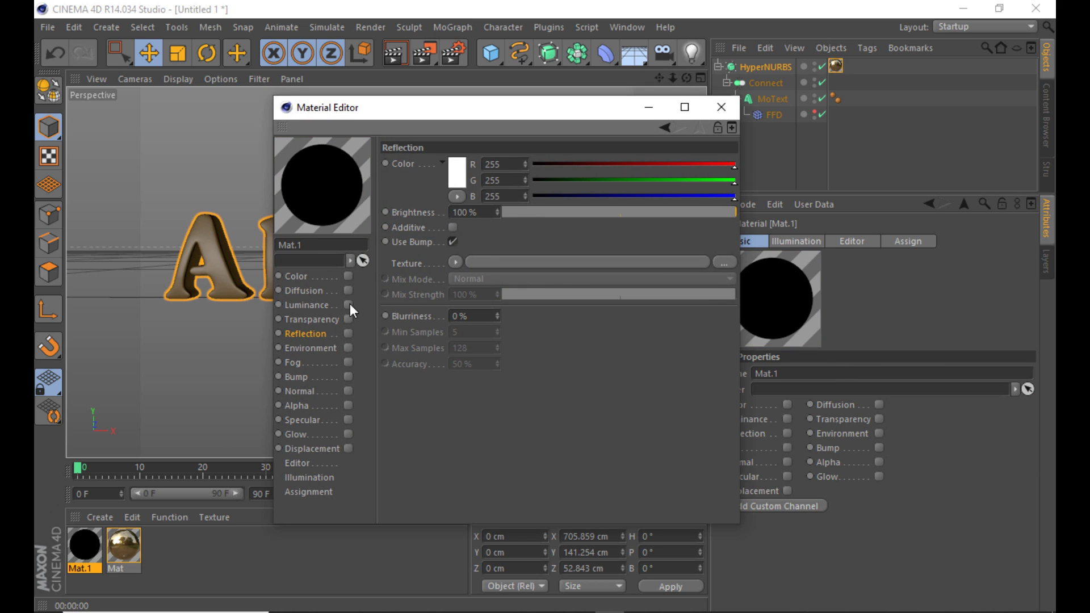
click(349, 305)
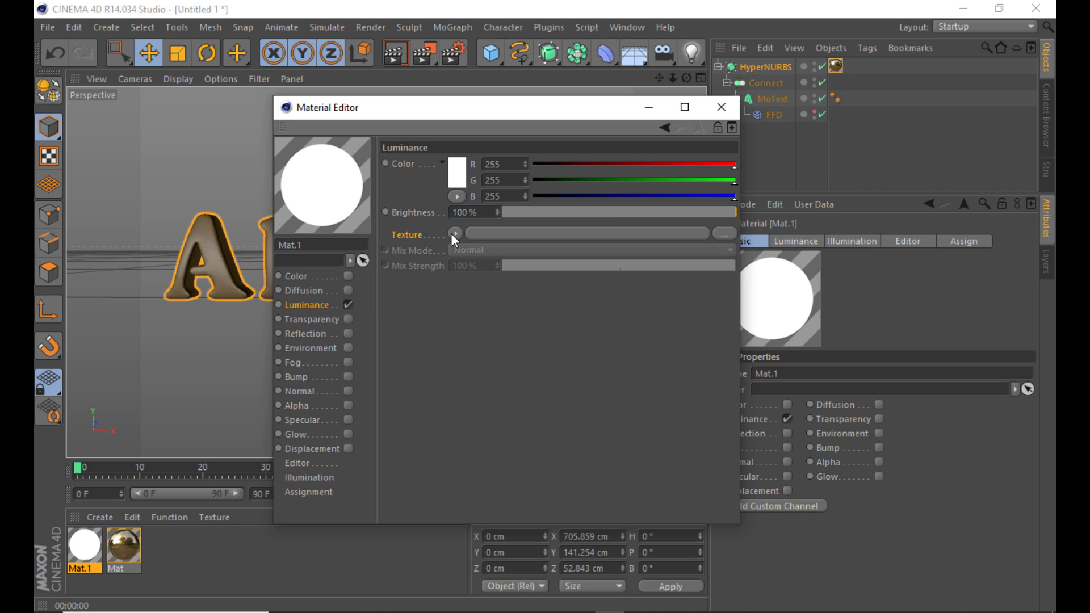
click(456, 233)
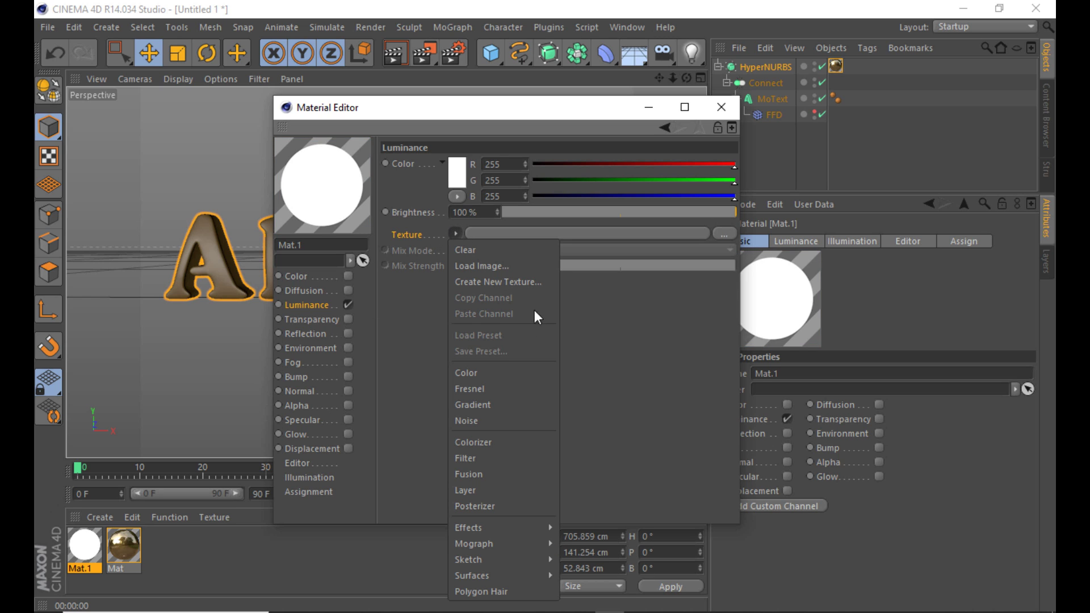
click(484, 405)
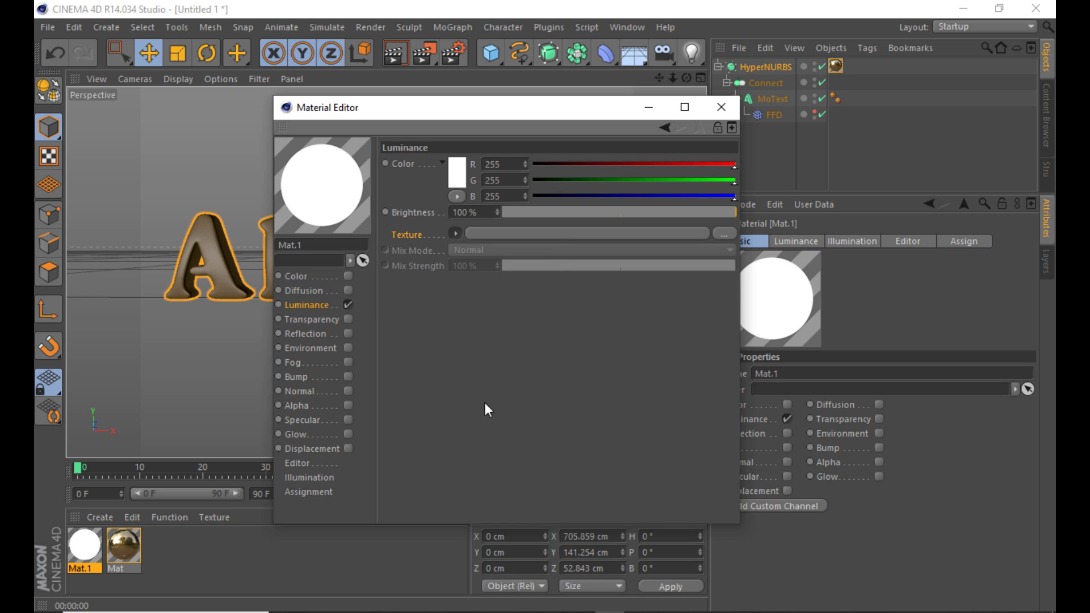
click(550, 234)
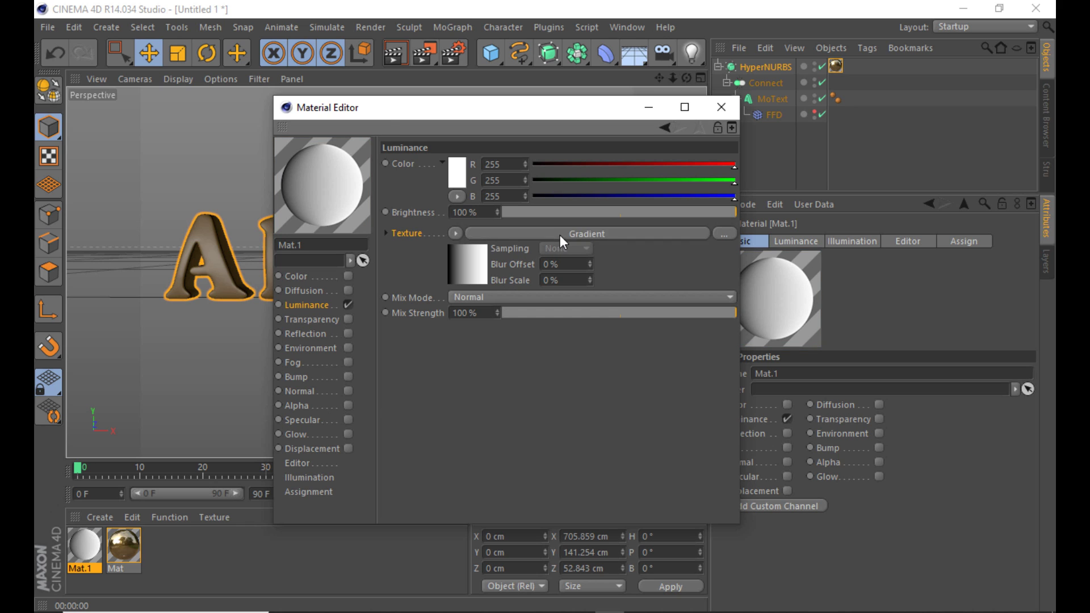
click(495, 298)
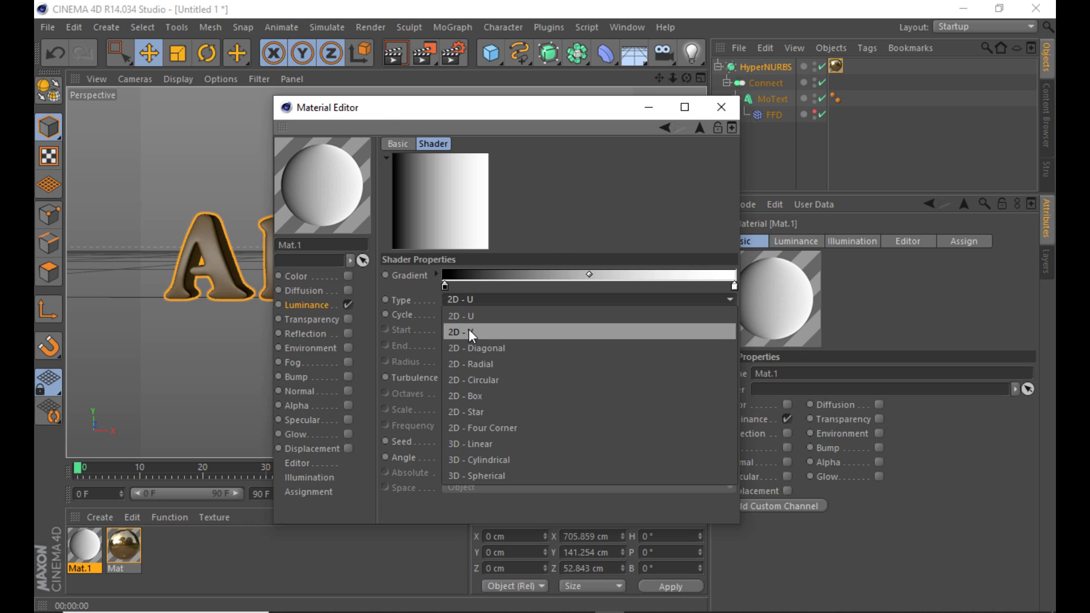
click(487, 332)
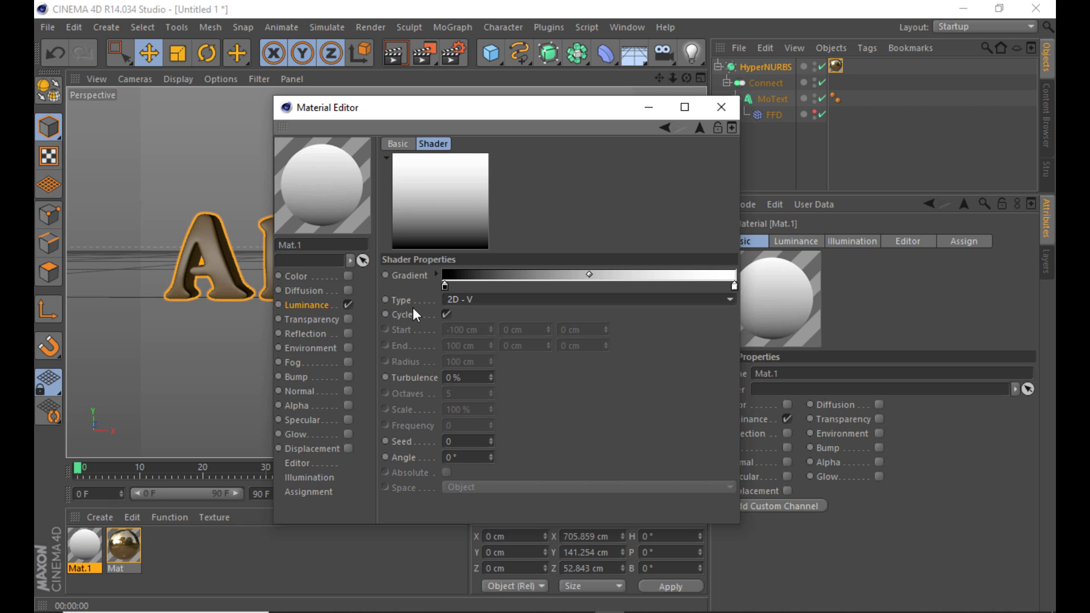
- Set the gradient's right stop to black, then recolour the left stop and a mid-grey stop
double_click(733, 285)
drag(677, 282, 634, 305)
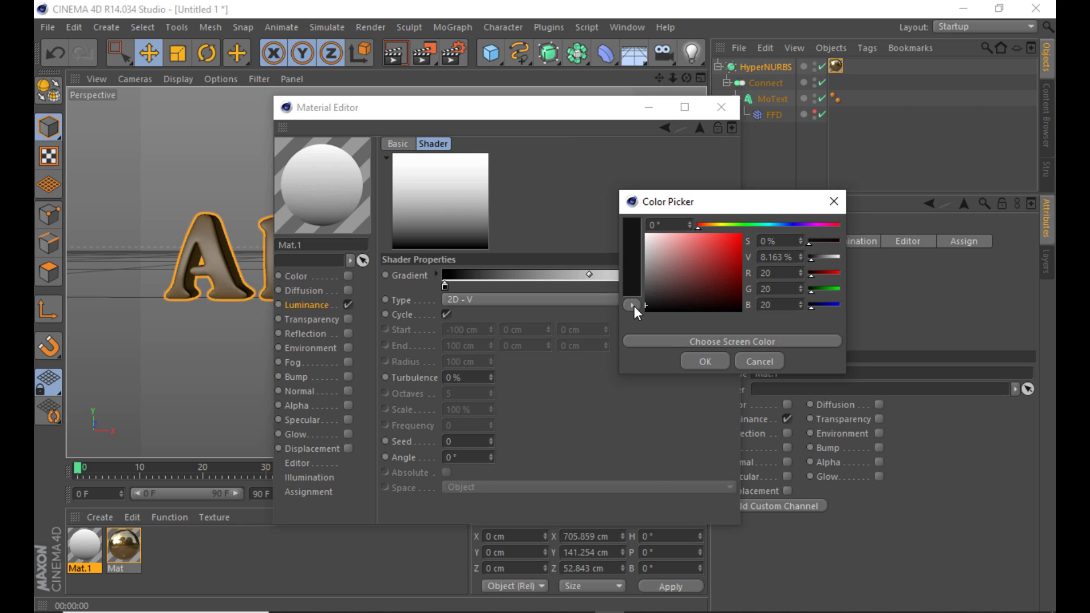
click(704, 361)
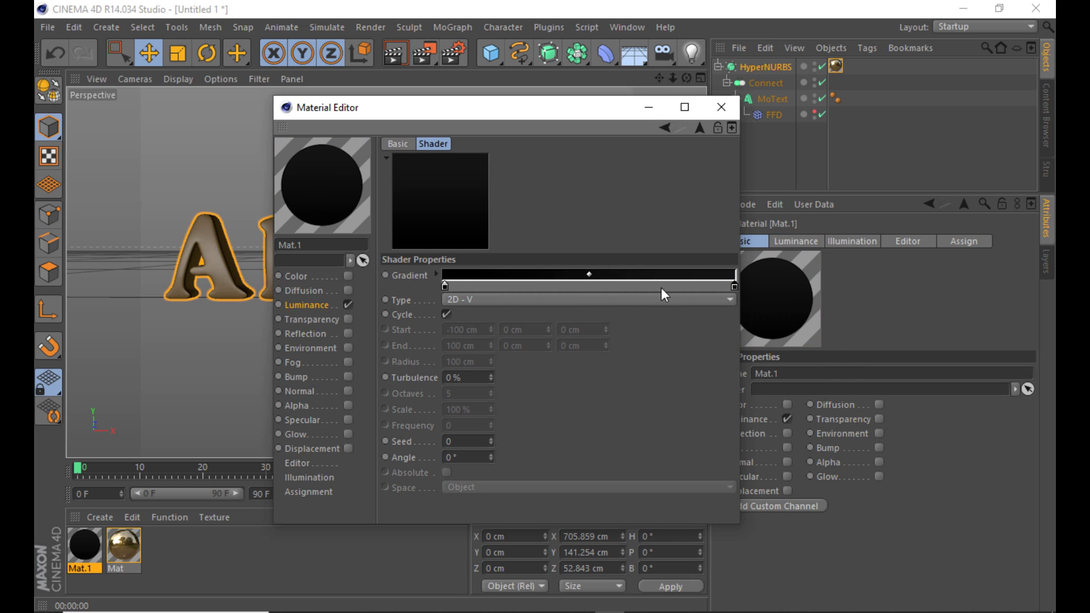
double_click(734, 285)
drag(690, 313, 617, 315)
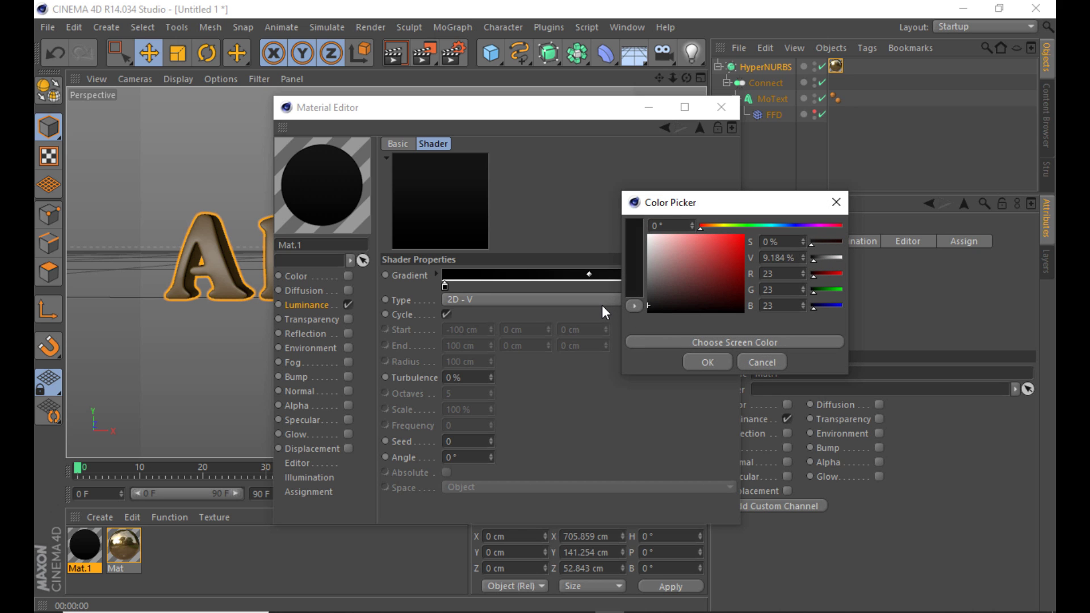
click(704, 363)
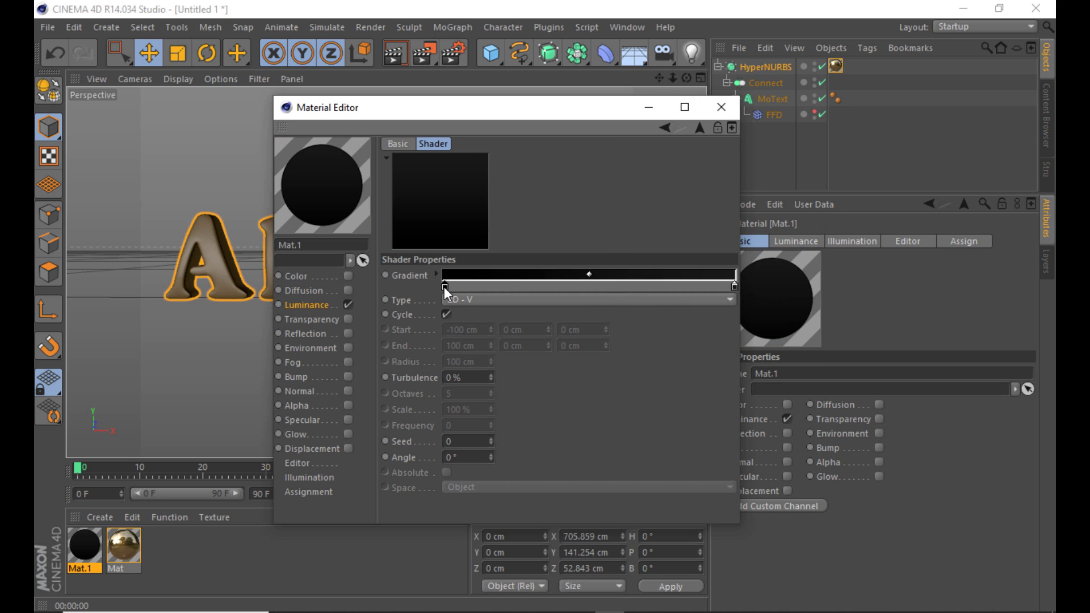
double_click(444, 286)
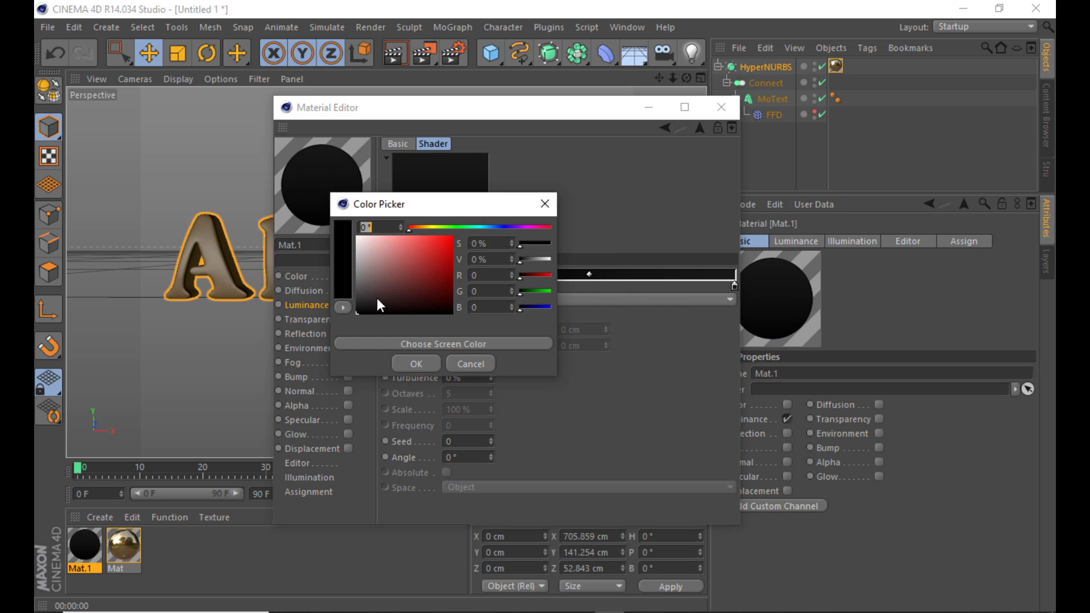
click(409, 366)
double_click(499, 287)
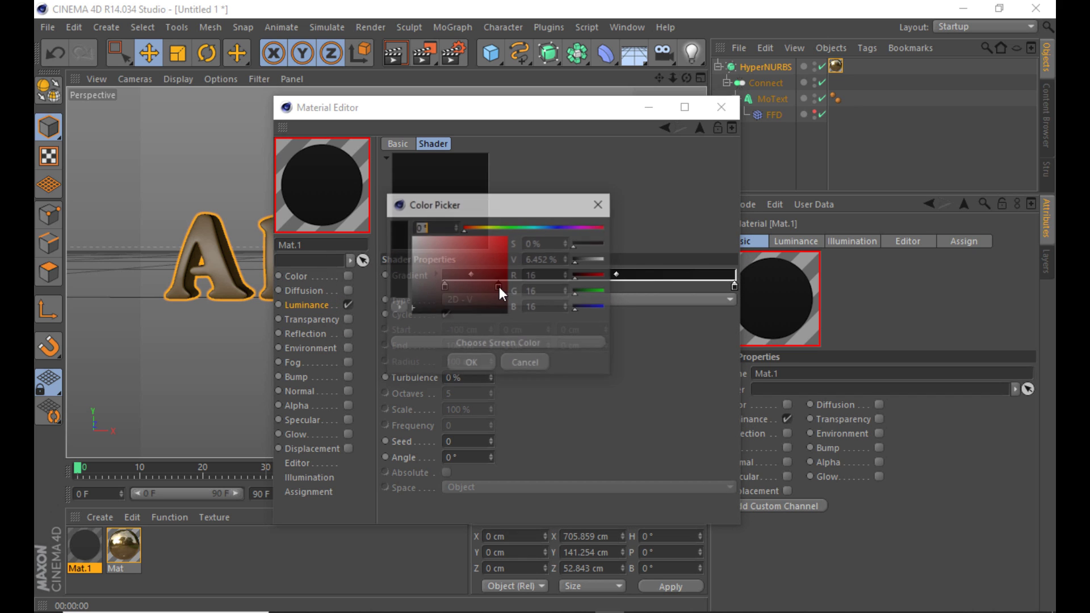
drag(449, 264, 407, 261)
click(471, 364)
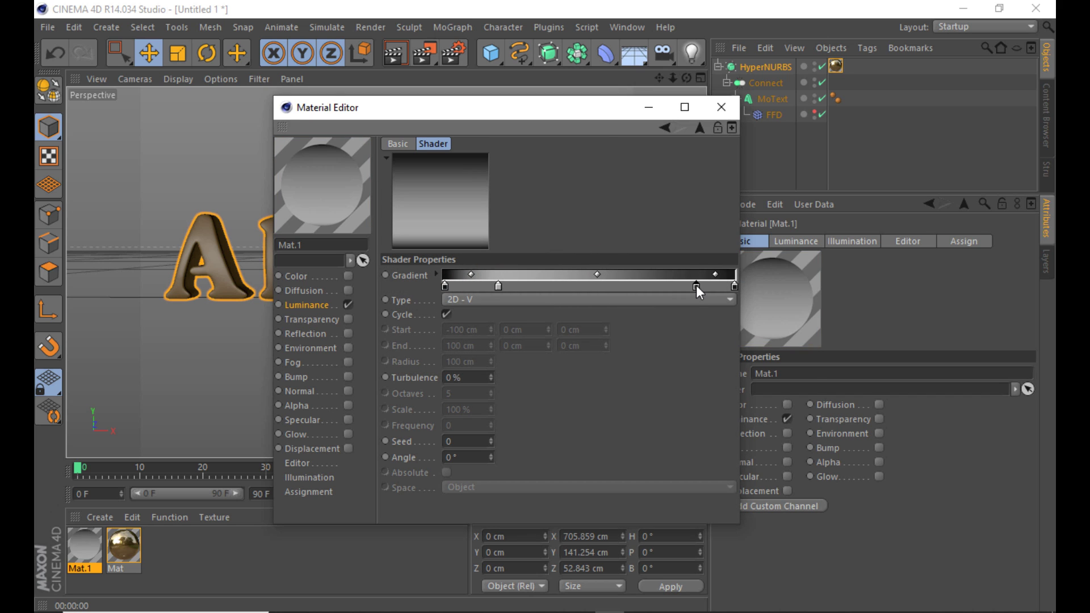
- Recolour the remaining gradient knots: grey 184, grey 41, grey 75 and near-white
double_click(696, 286)
drag(589, 257, 590, 256)
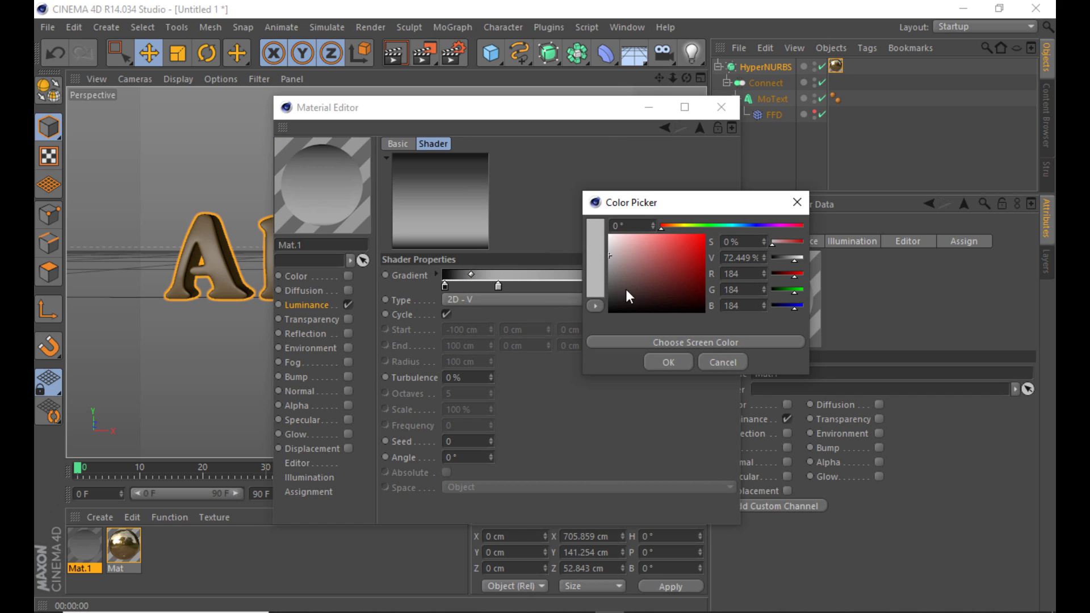
click(670, 363)
double_click(543, 287)
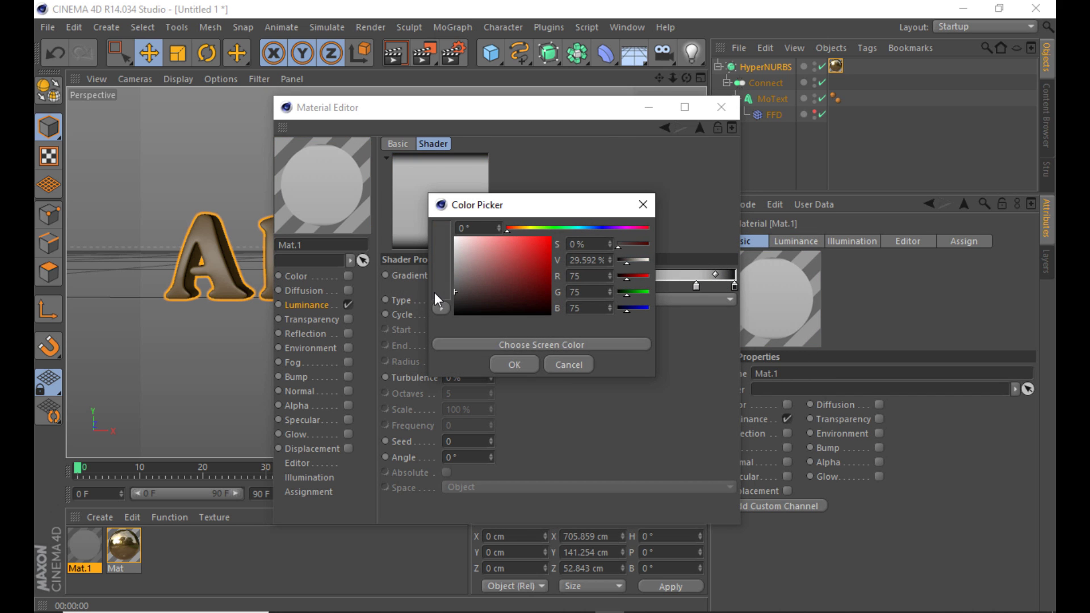
click(514, 364)
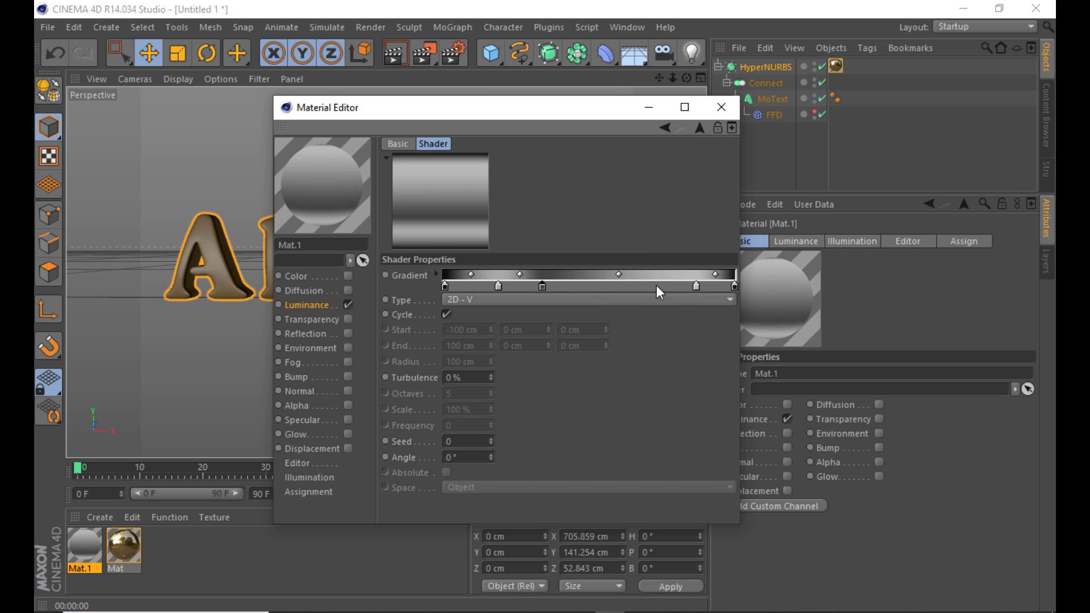
double_click(542, 286)
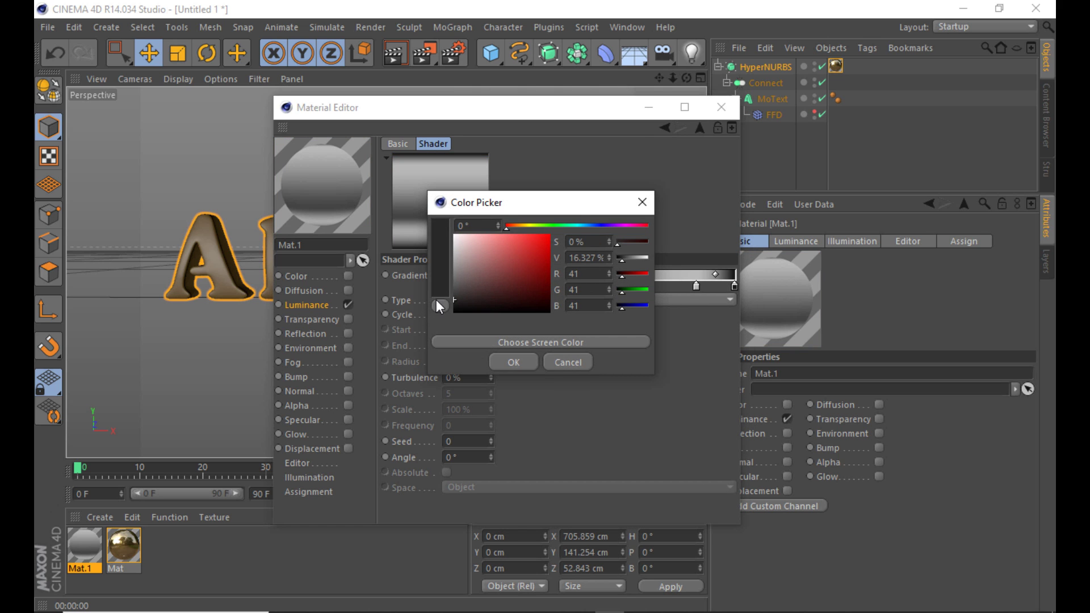
click(506, 361)
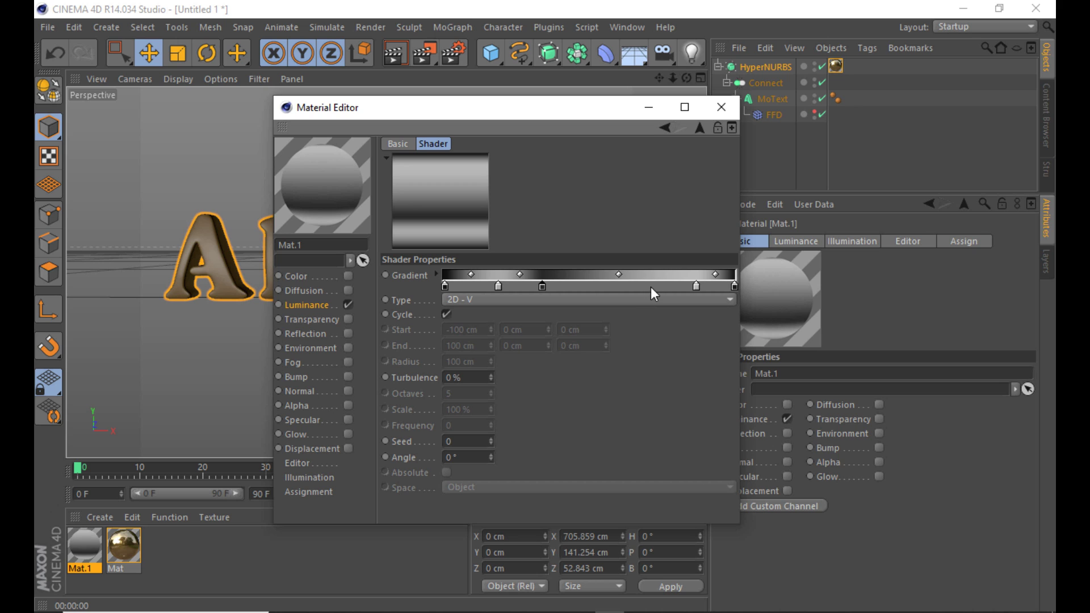
double_click(650, 287)
mouse_move(633, 288)
mouse_down()
mouse_move(553, 291)
mouse_move(552, 302)
mouse_move(509, 242)
mouse_up()
click(618, 362)
double_click(597, 289)
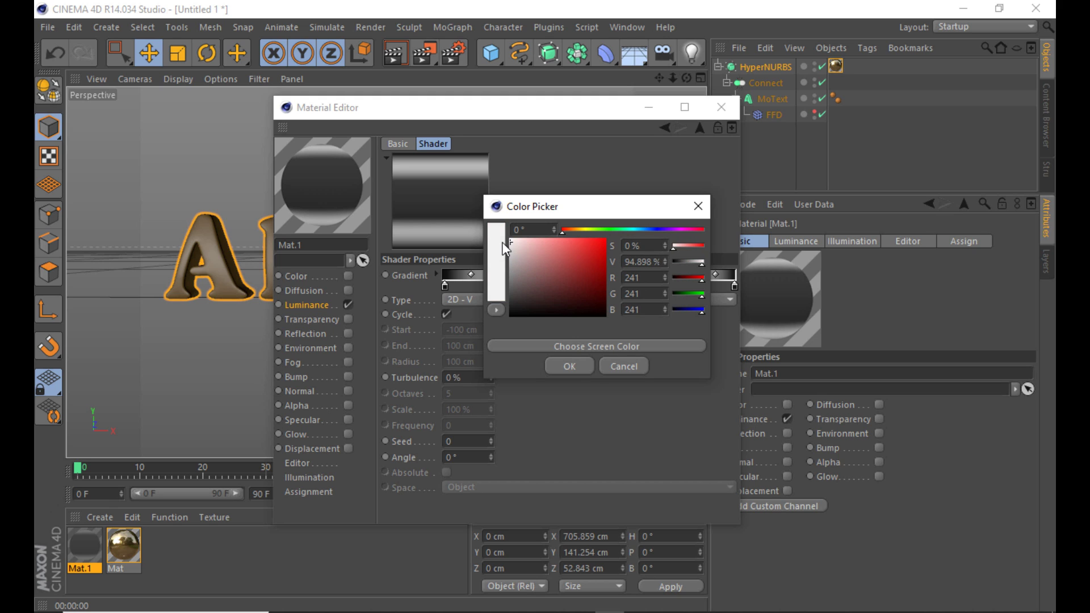
click(577, 366)
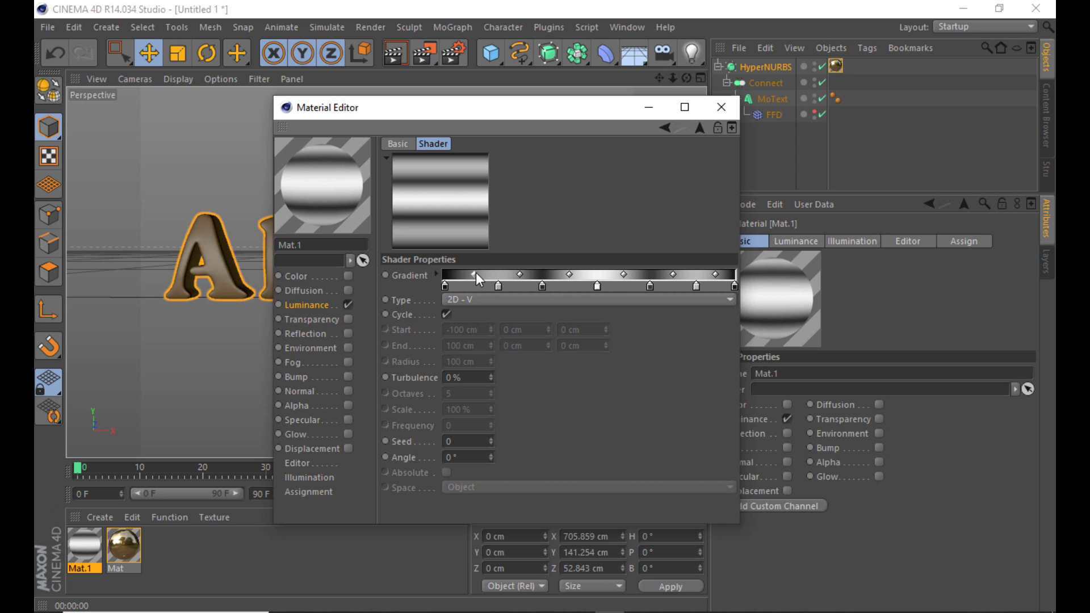
- Shift the gradient midpoints, set Turbulence to 13%, and close the Material Editor
drag(476, 273, 500, 274)
drag(568, 274, 604, 274)
drag(673, 274, 702, 274)
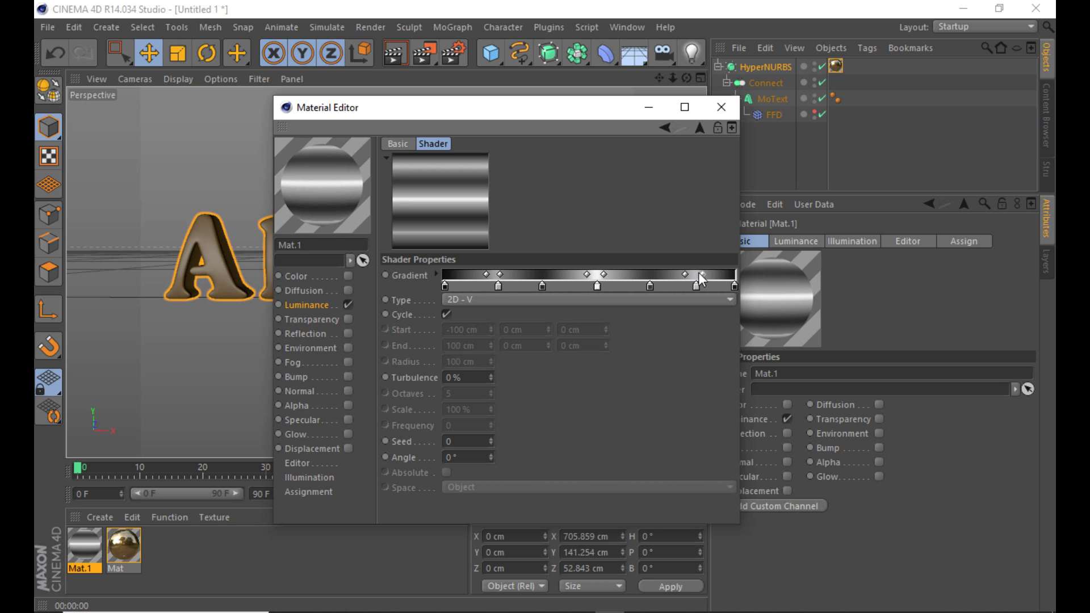
click(491, 375)
drag(493, 379, 494, 374)
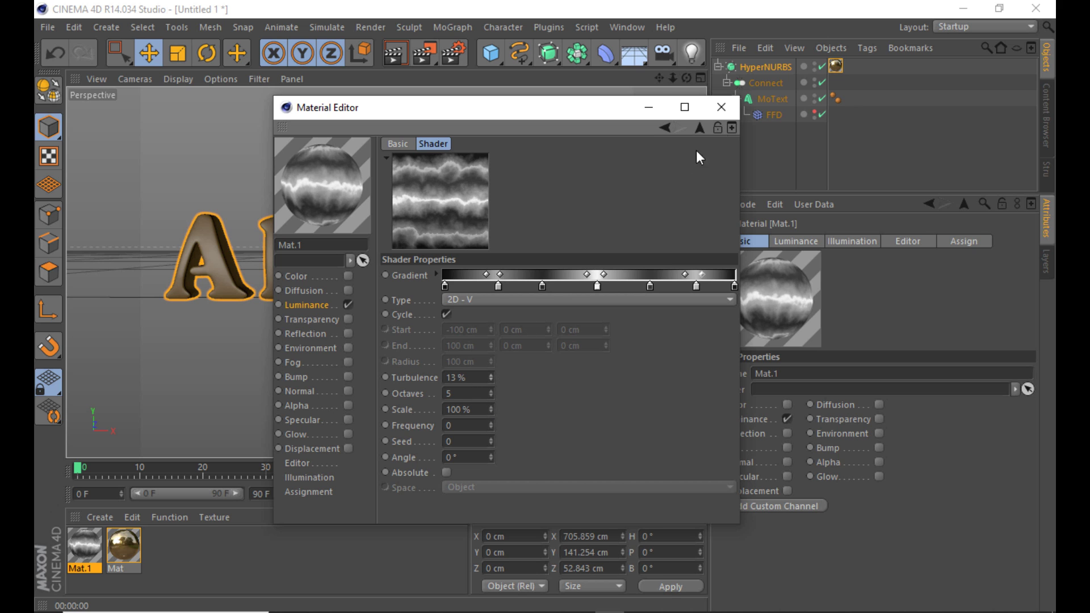
click(730, 112)
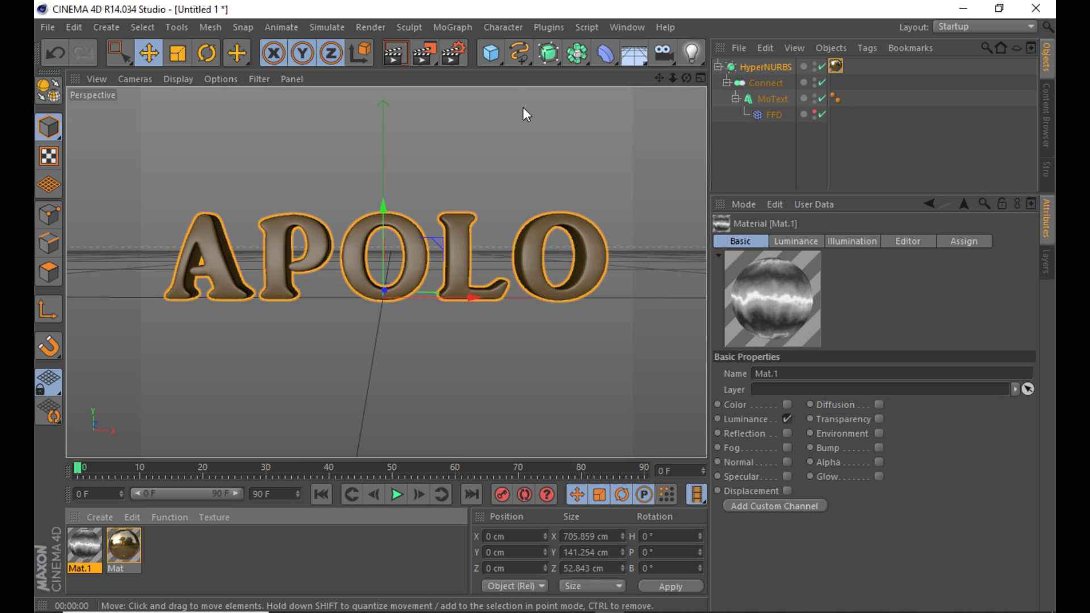
- Add a Sky with a Compositing tag that has Seen by Camera off, and apply Mat.1
click(634, 57)
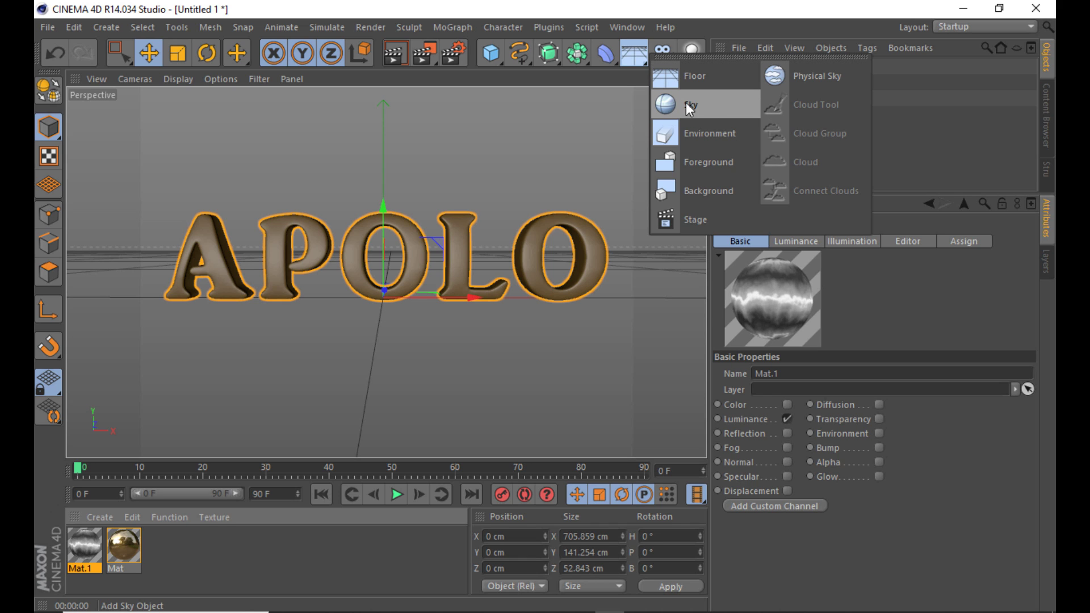
click(704, 104)
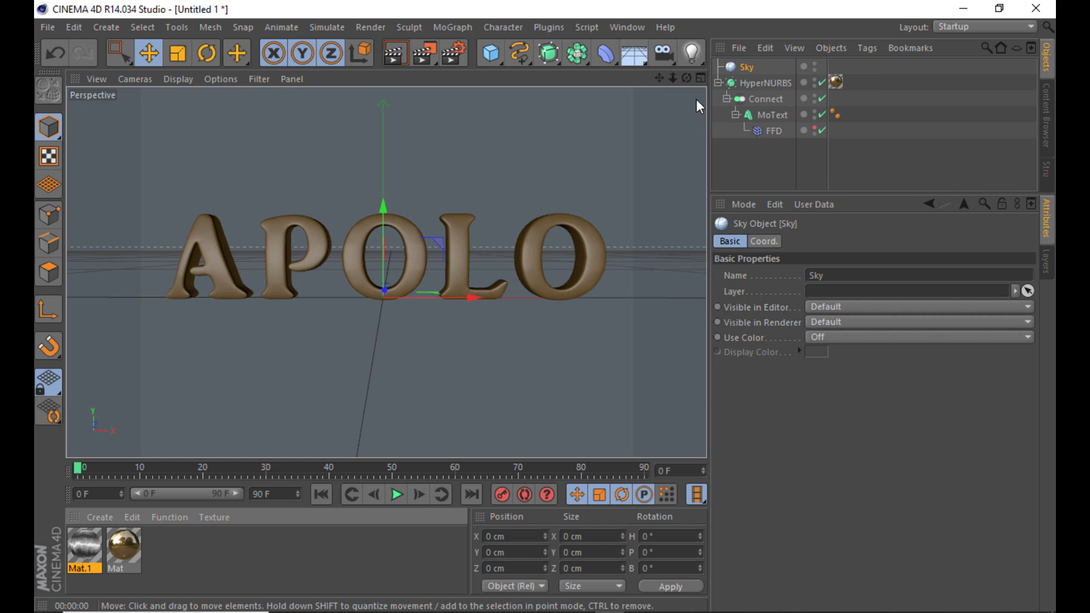
right_click(734, 73)
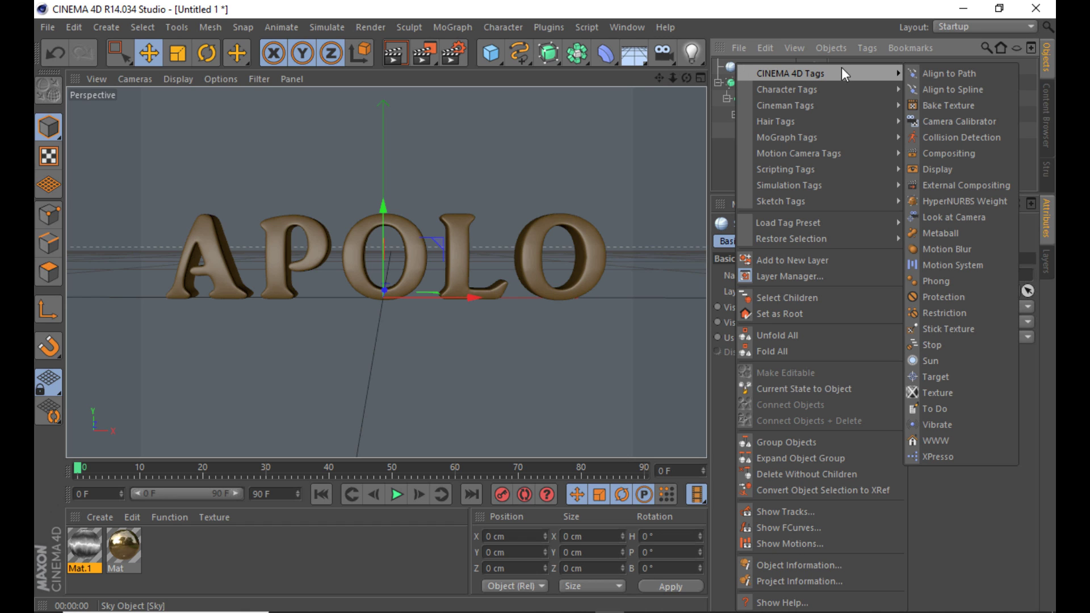
click(956, 152)
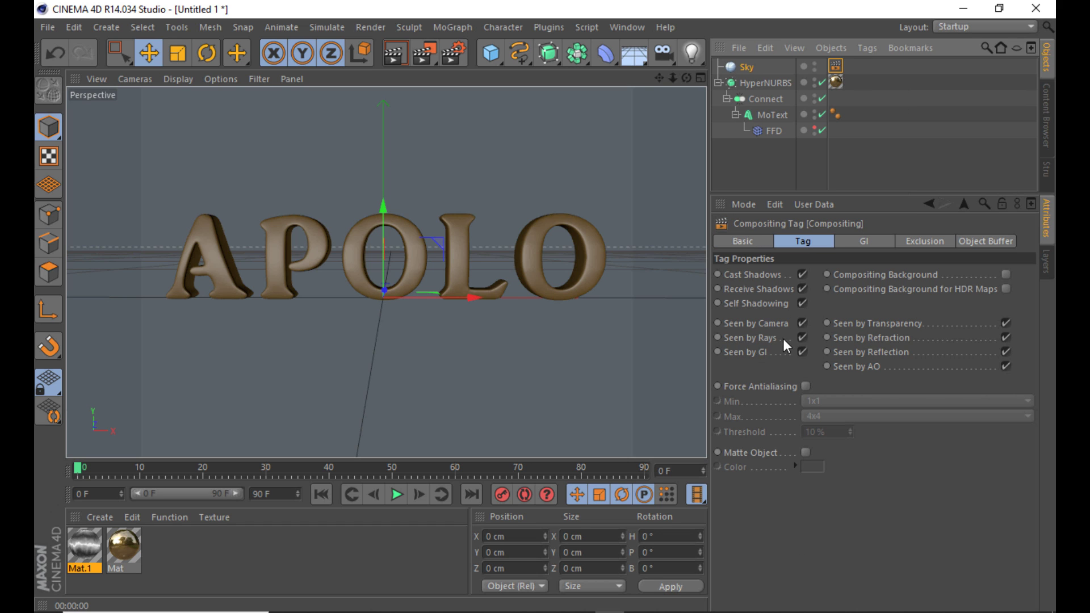
click(803, 323)
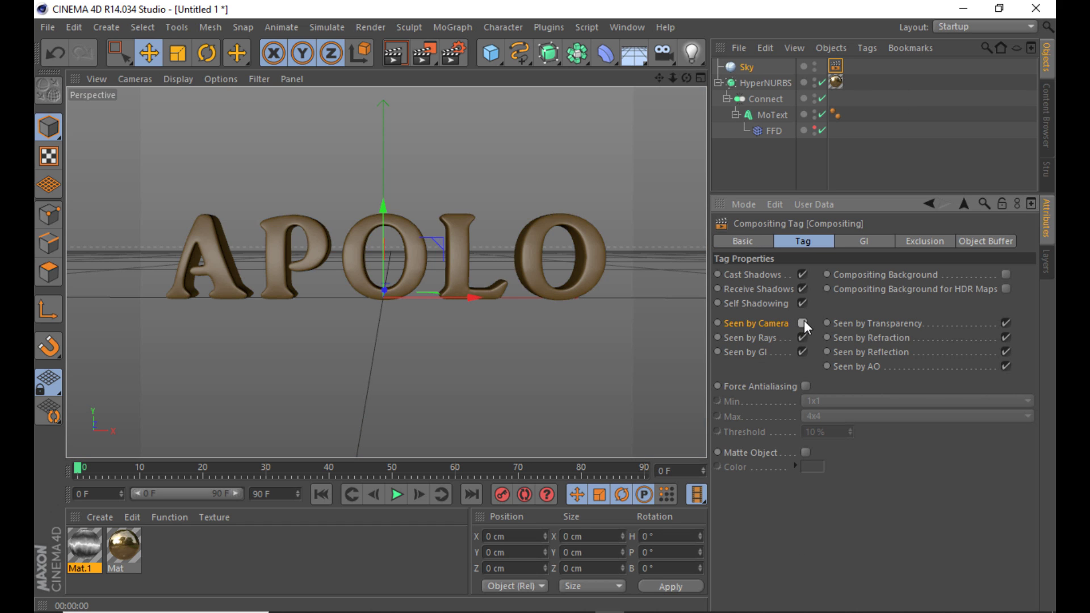
mouse_move(92, 556)
mouse_down()
mouse_move(752, 83)
mouse_move(746, 67)
mouse_up()
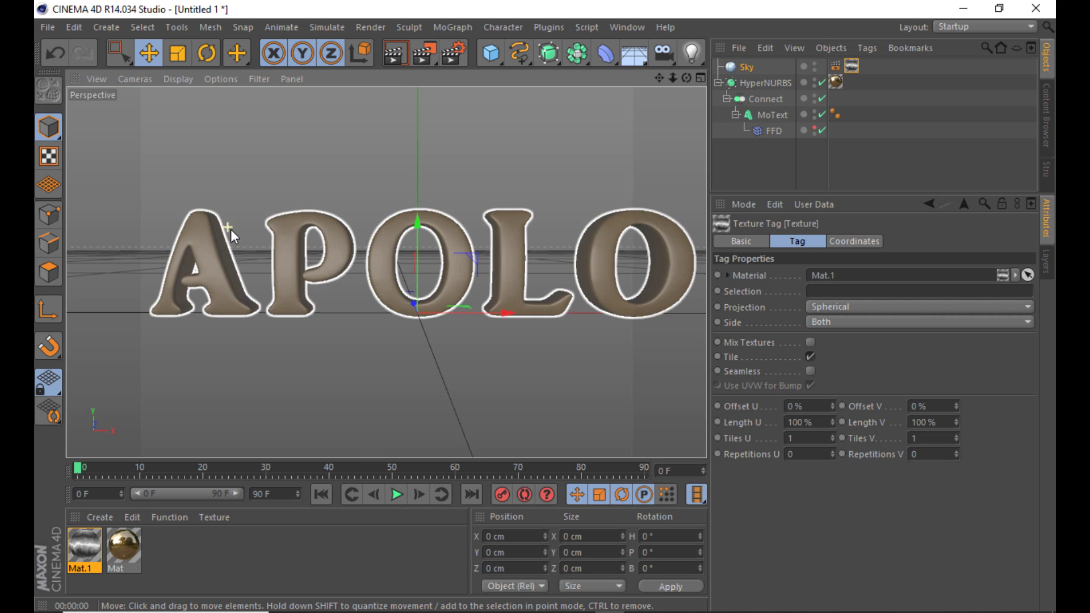
- Render test previews showing APOLO as shiny gold letters on black
scroll(230, 229, up, 2)
click(390, 42)
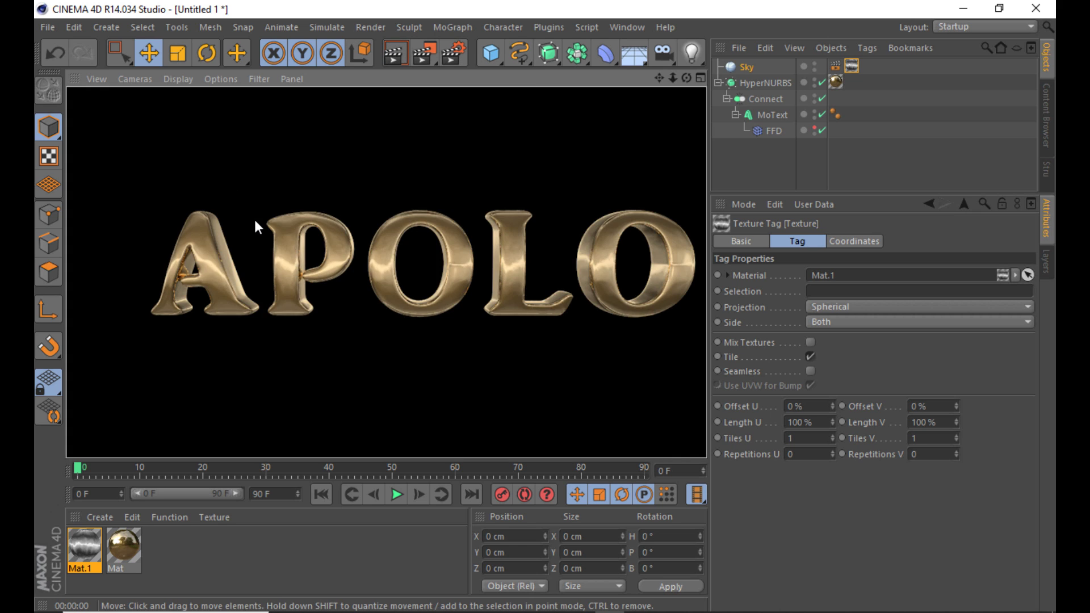
scroll(253, 217, down, 1)
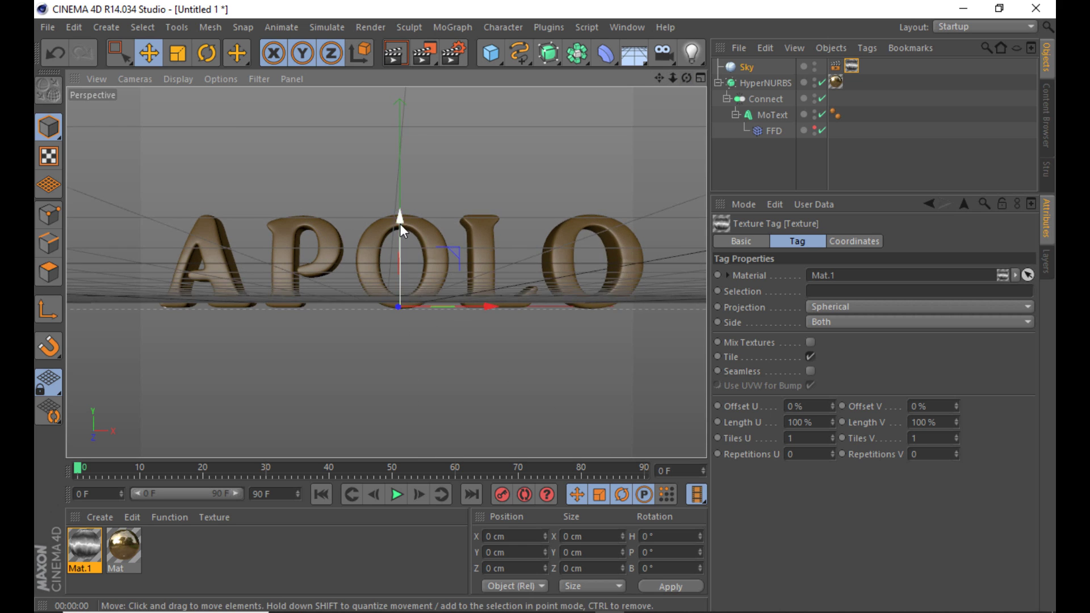
scroll(400, 224, up, 1)
click(387, 51)
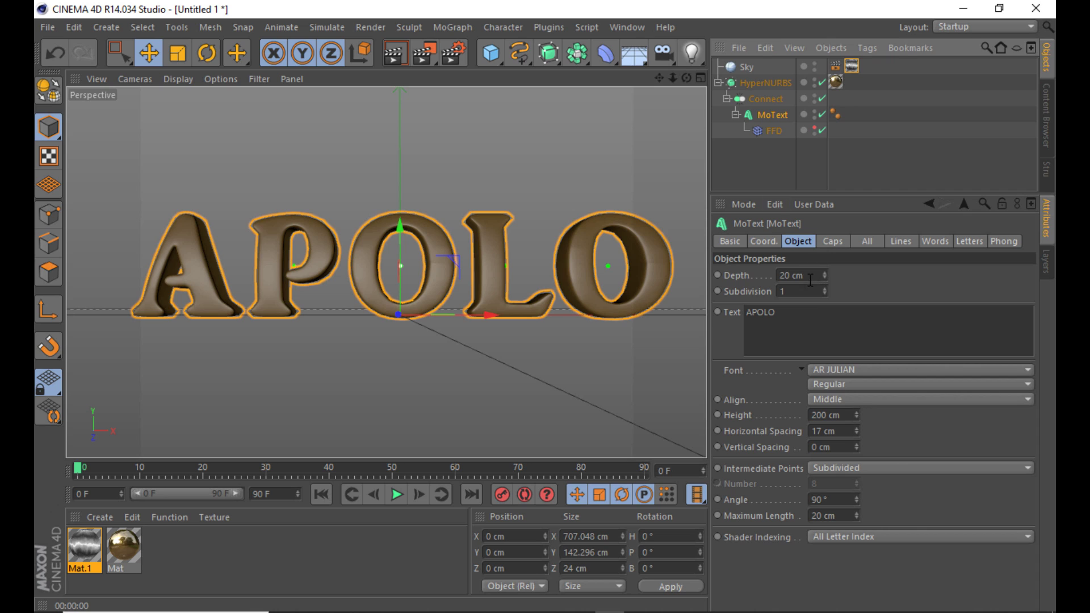
- Set the MoText depth to 10 cm and render a preview
click(792, 274)
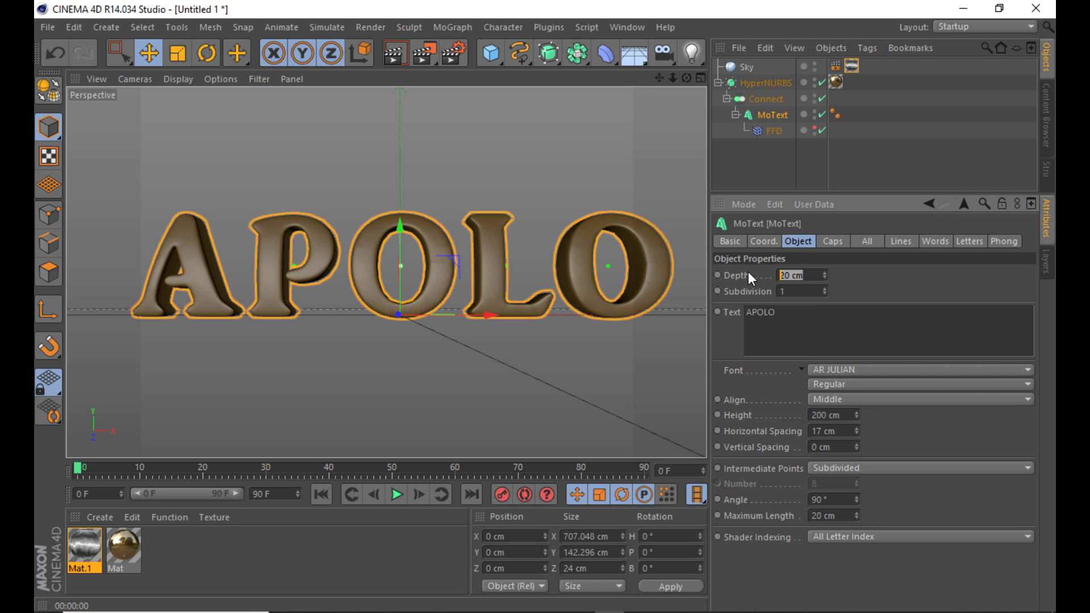
text(10)
key(Return)
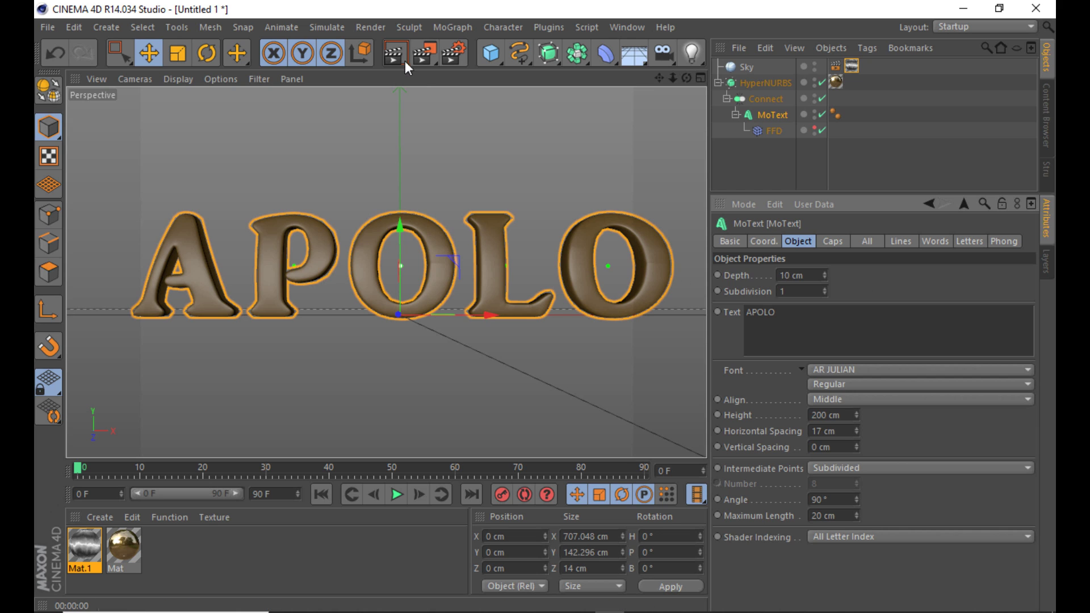
click(398, 54)
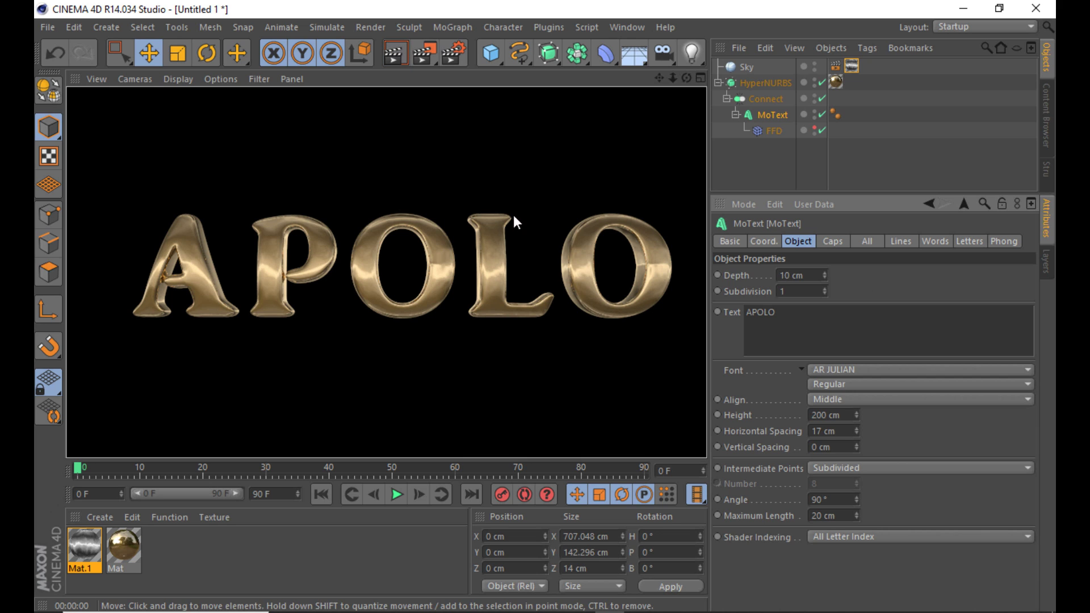
- Reduce the MoText depth to 5 cm, render again, and select the Sky's texture tag
double_click(791, 275)
text(5)
key(Return)
click(389, 53)
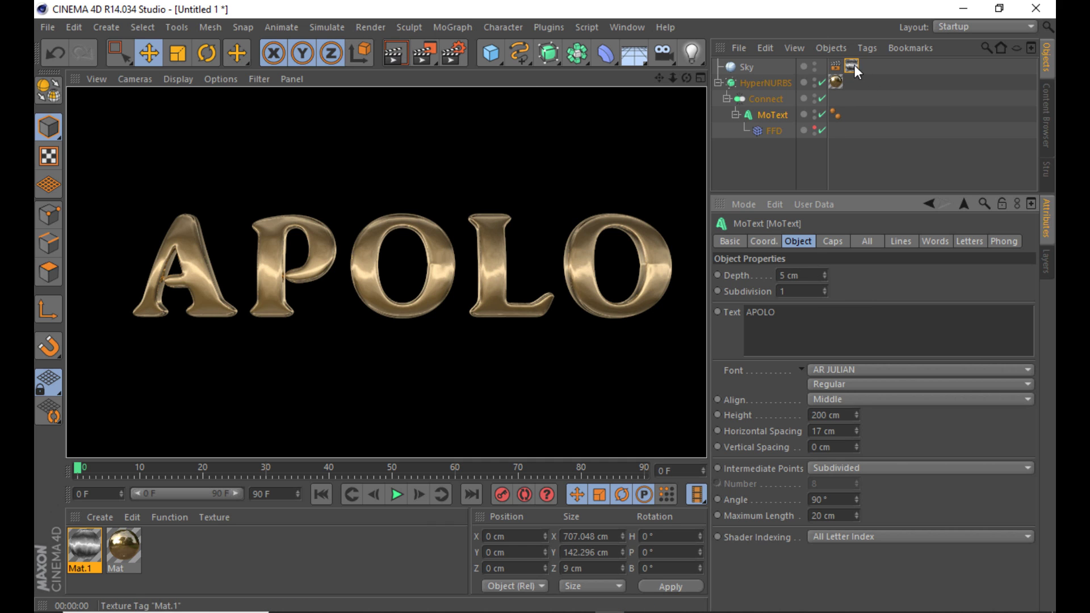
click(853, 66)
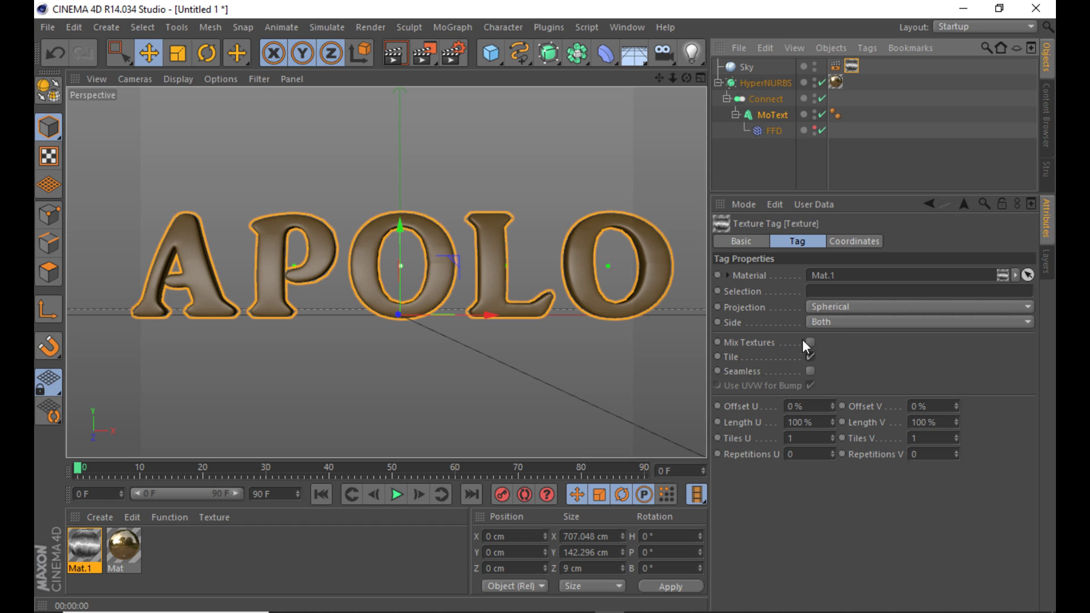
- Switch the sky texture to Flat projection with Seamless tiling, rendering after each change
click(848, 309)
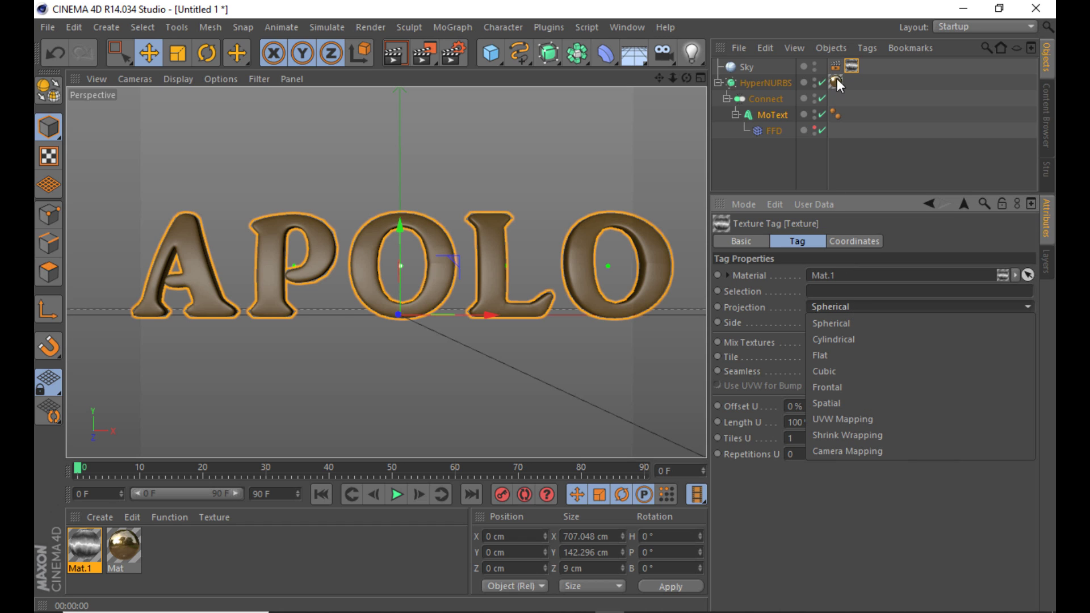
click(850, 65)
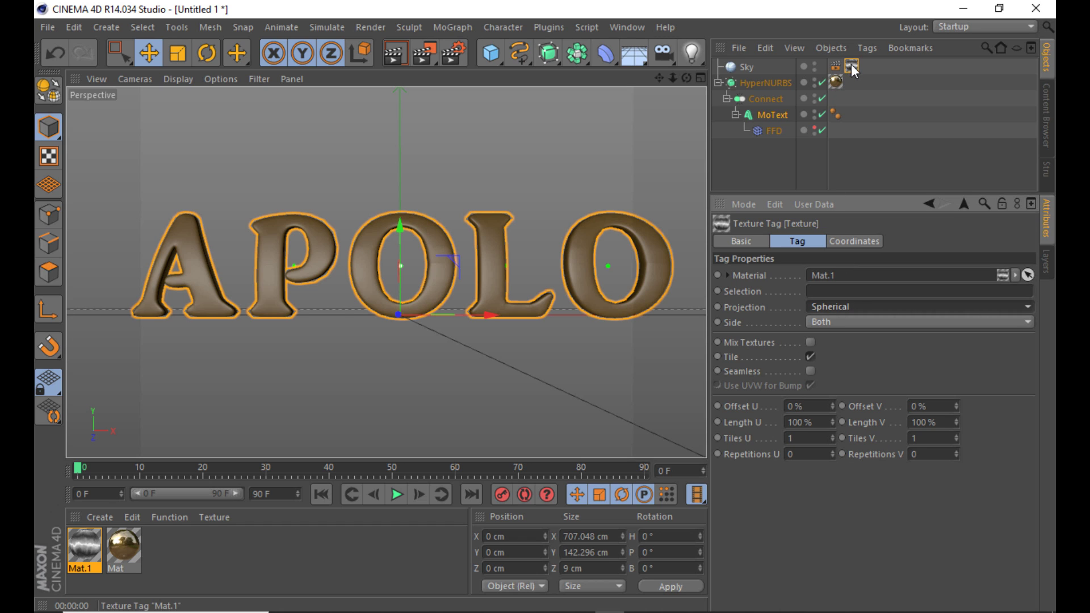
click(836, 308)
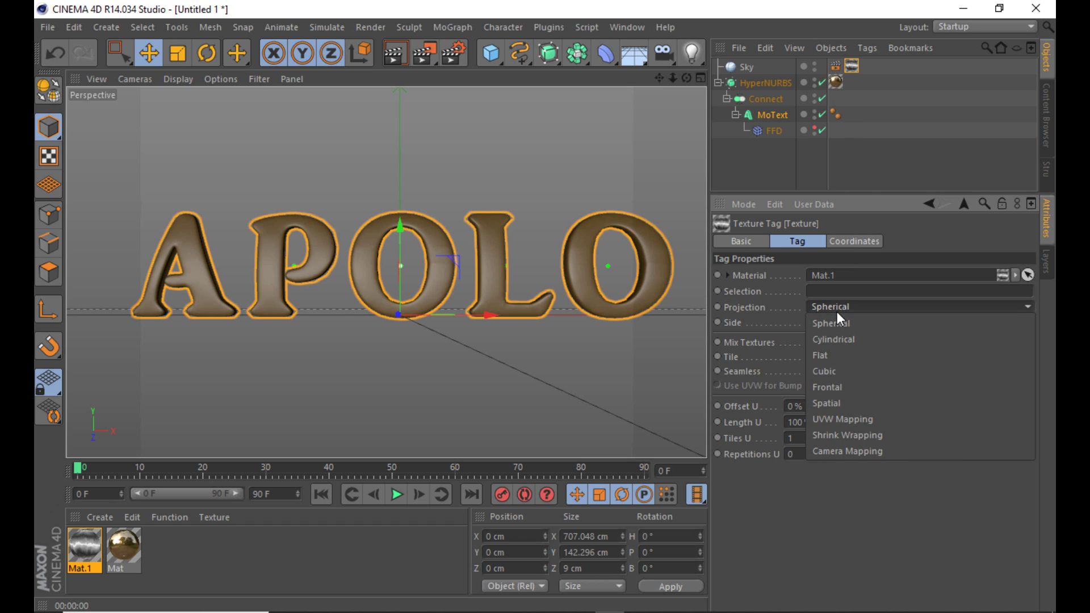
click(838, 354)
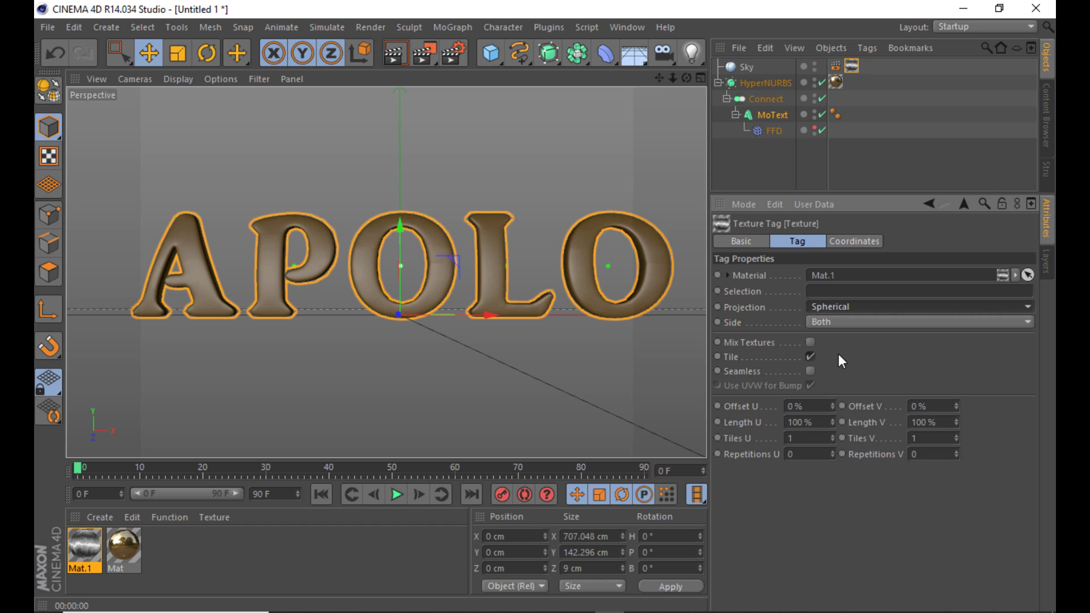
click(399, 55)
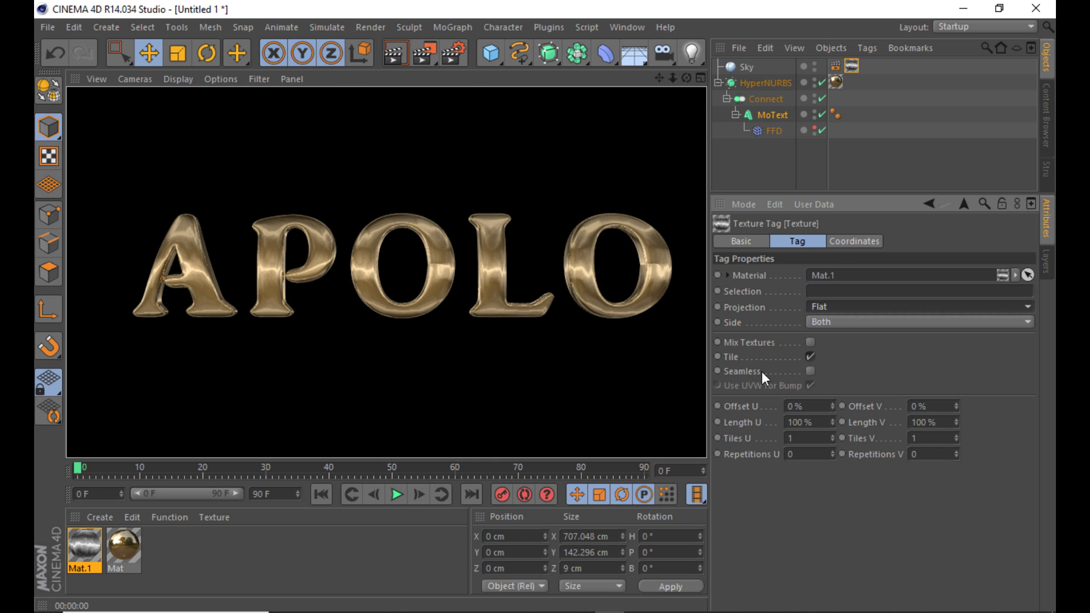
click(809, 370)
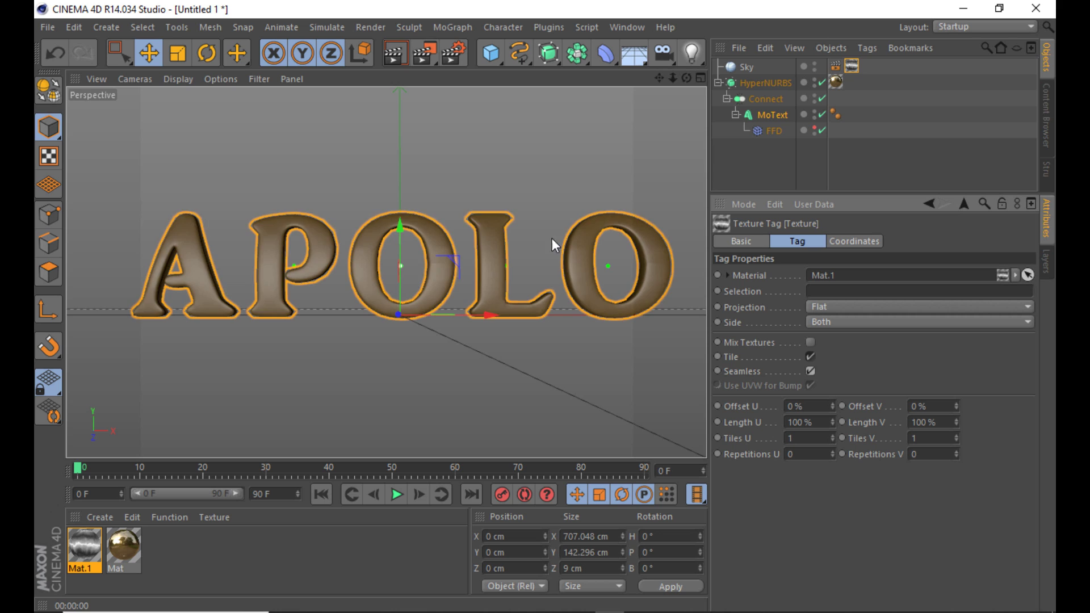
click(387, 50)
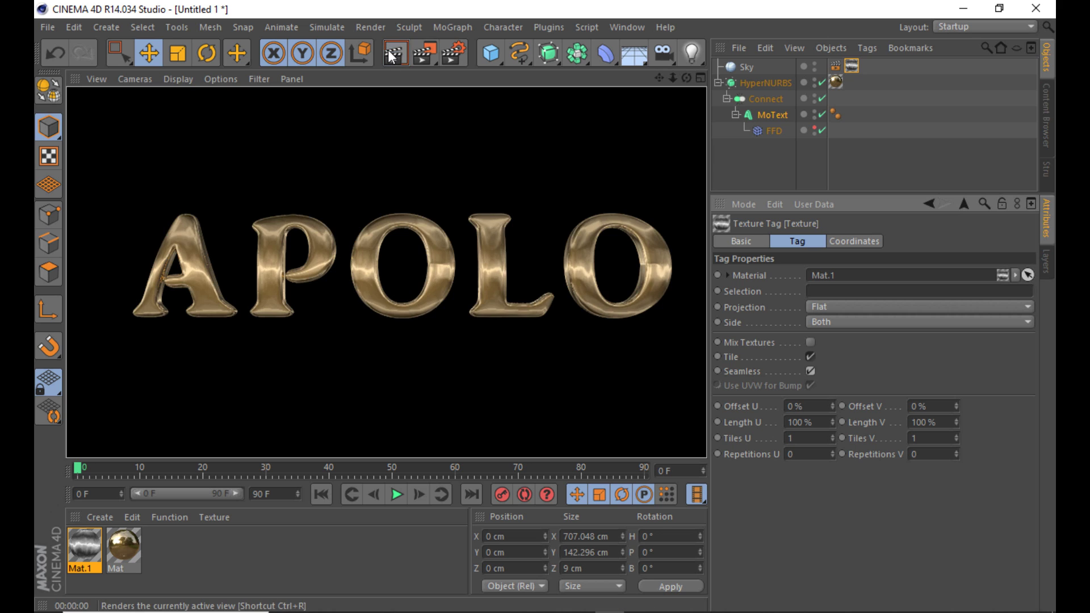
- Change the sky texture projection to Cubic and render the gold text
click(862, 308)
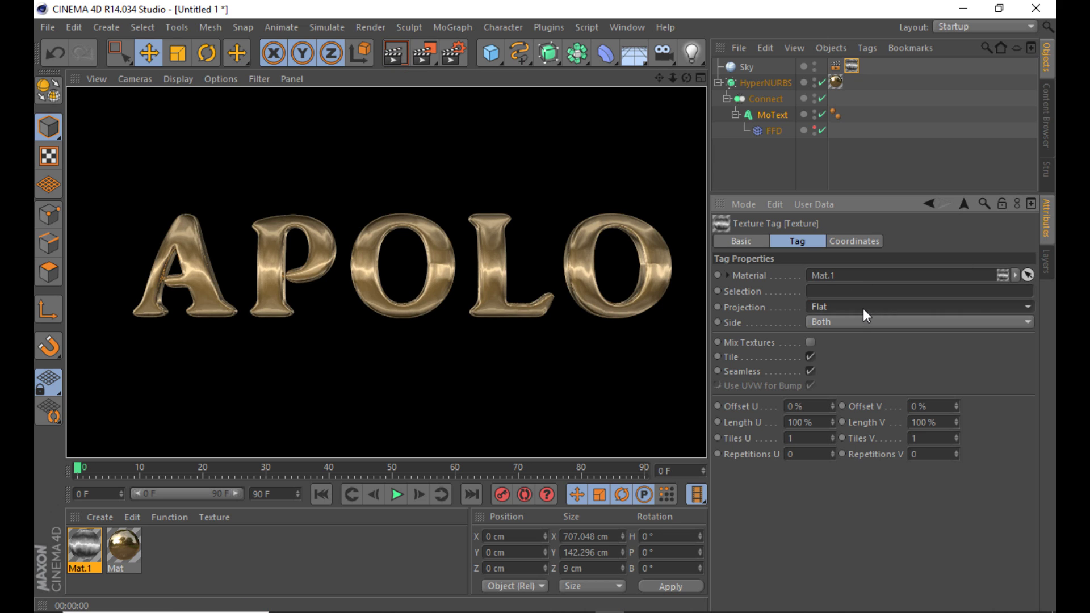
click(845, 367)
click(393, 55)
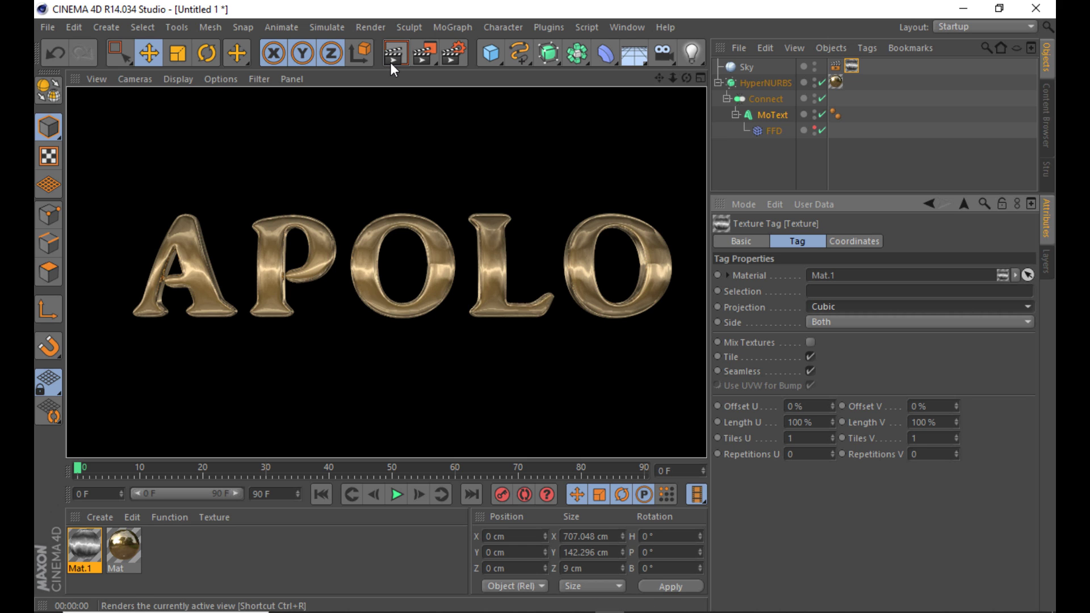
scroll(364, 204, up, 2)
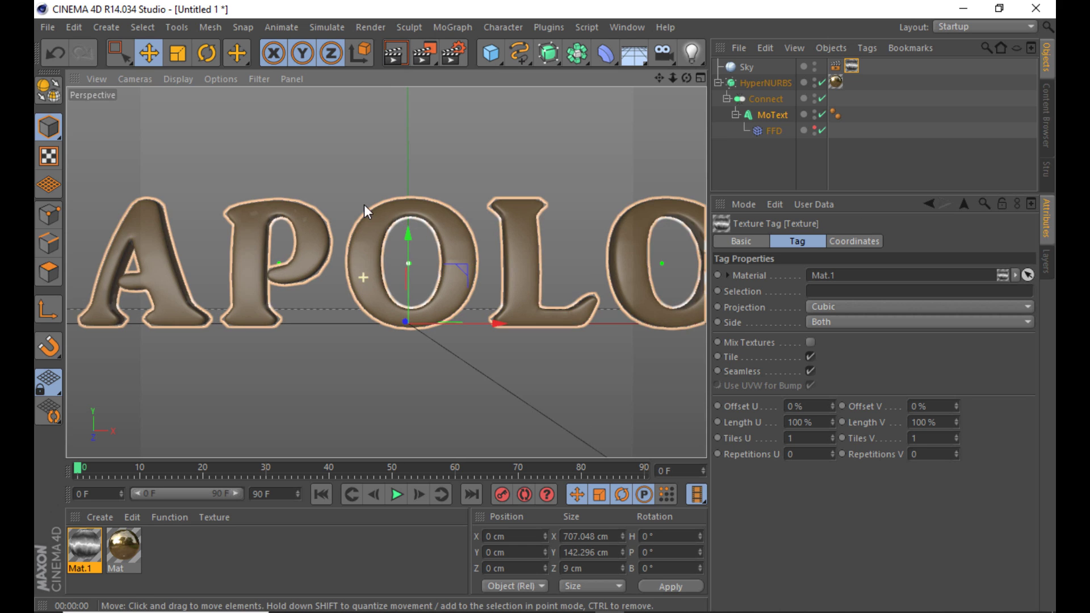
click(389, 57)
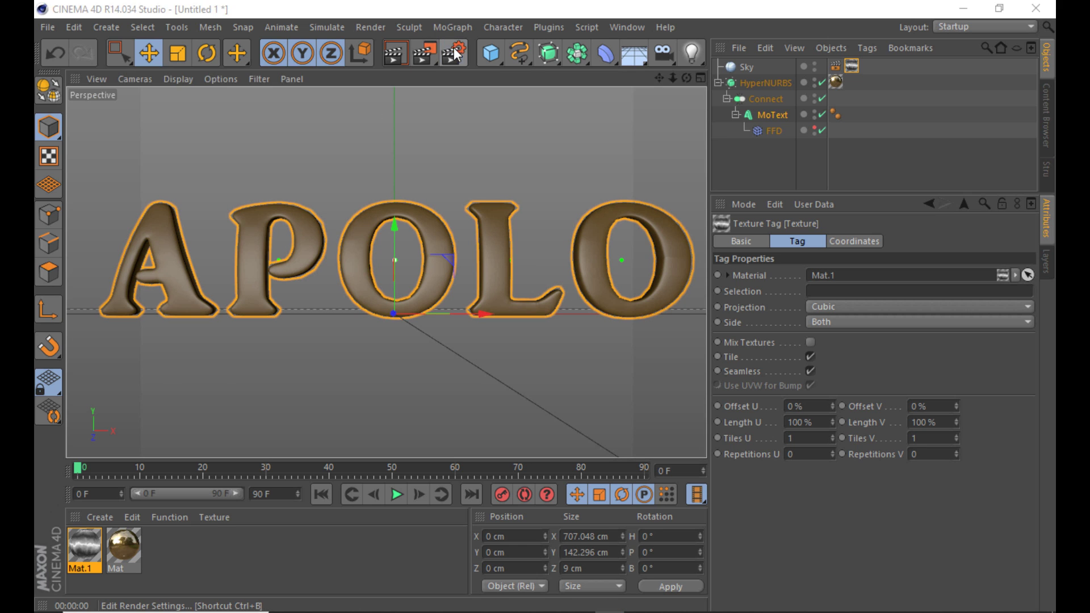
- Set render anti-aliasing to Best
click(454, 50)
click(125, 110)
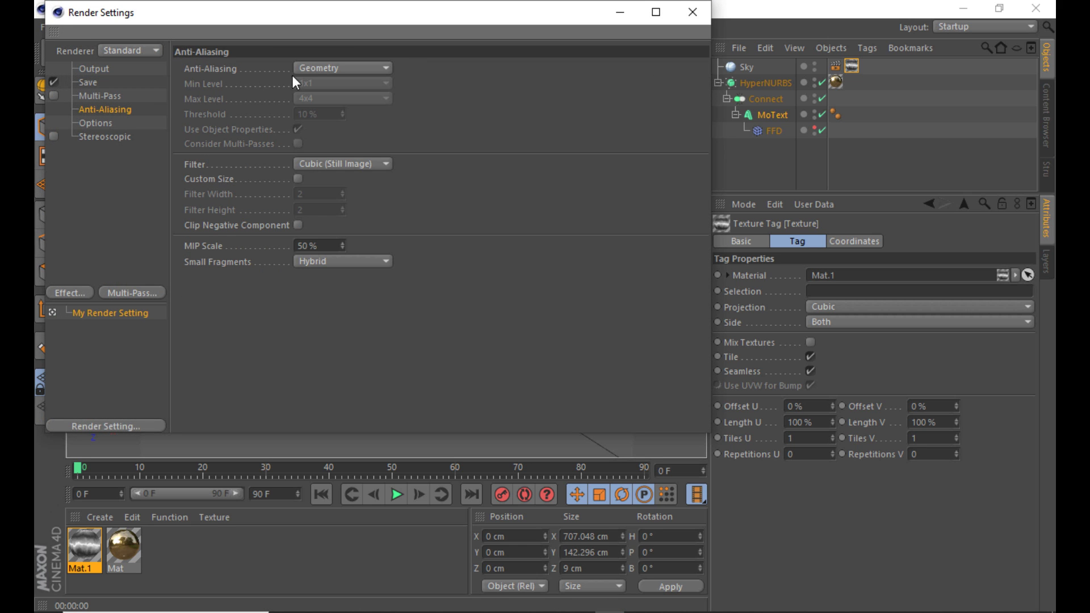
click(323, 68)
click(325, 114)
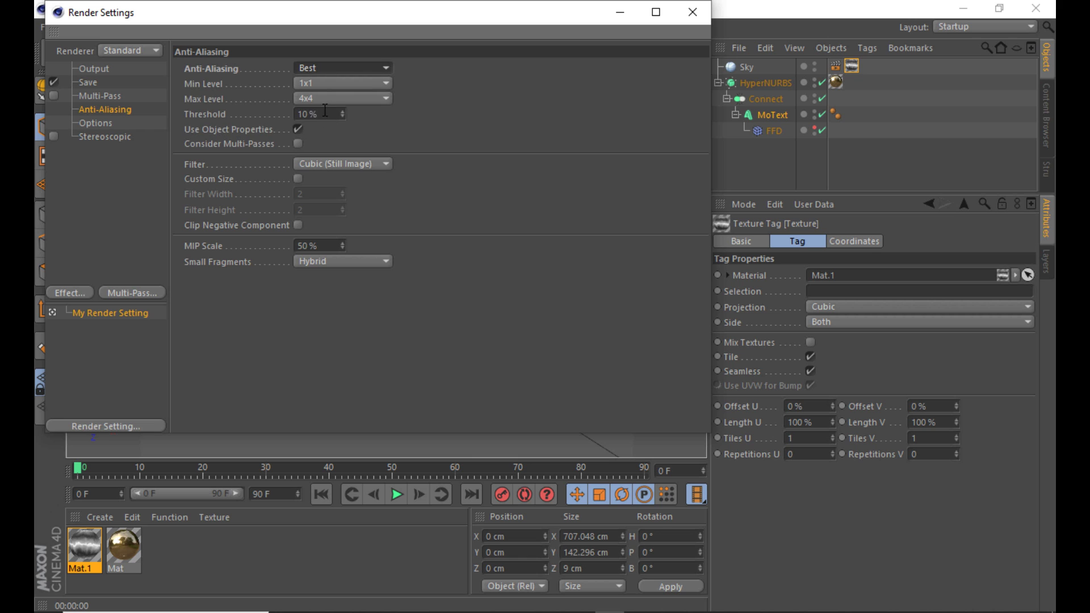
- Add a Color Correction effect with Saturation at 23% and close Render Settings
click(83, 291)
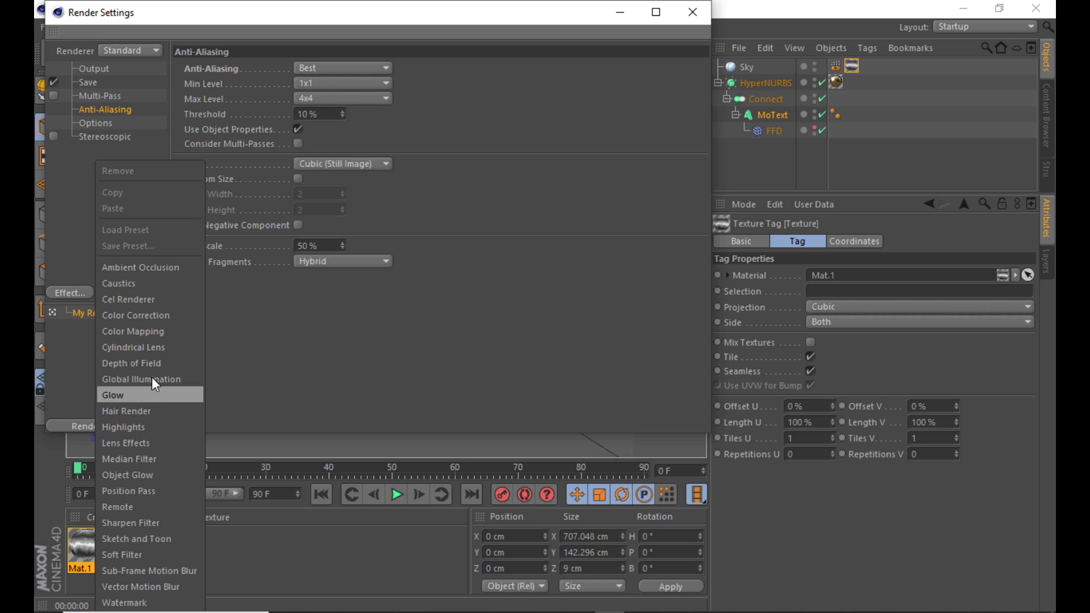
click(156, 315)
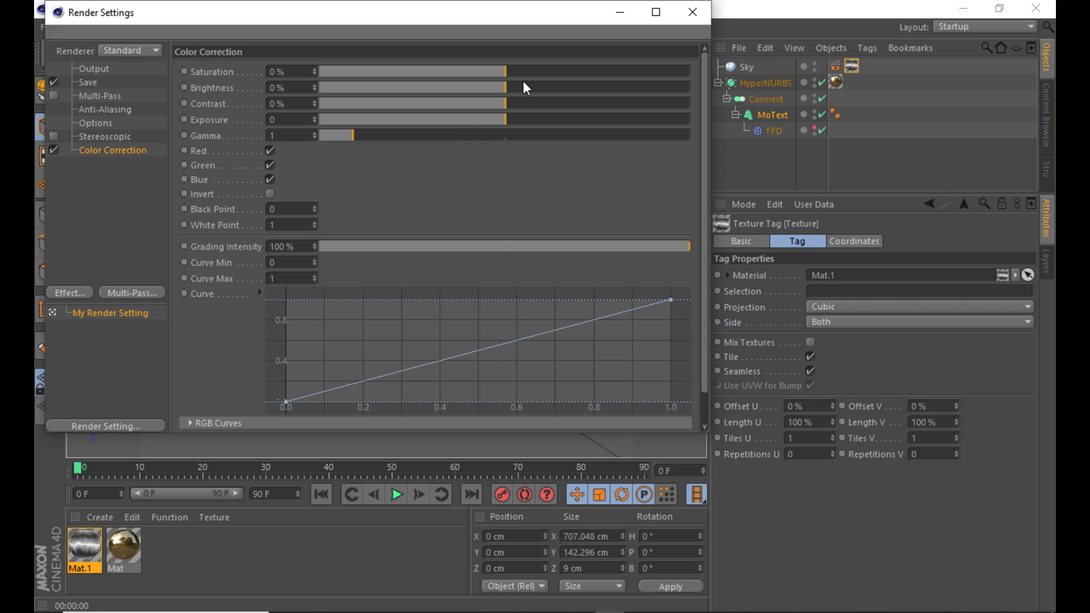
click(549, 72)
click(693, 12)
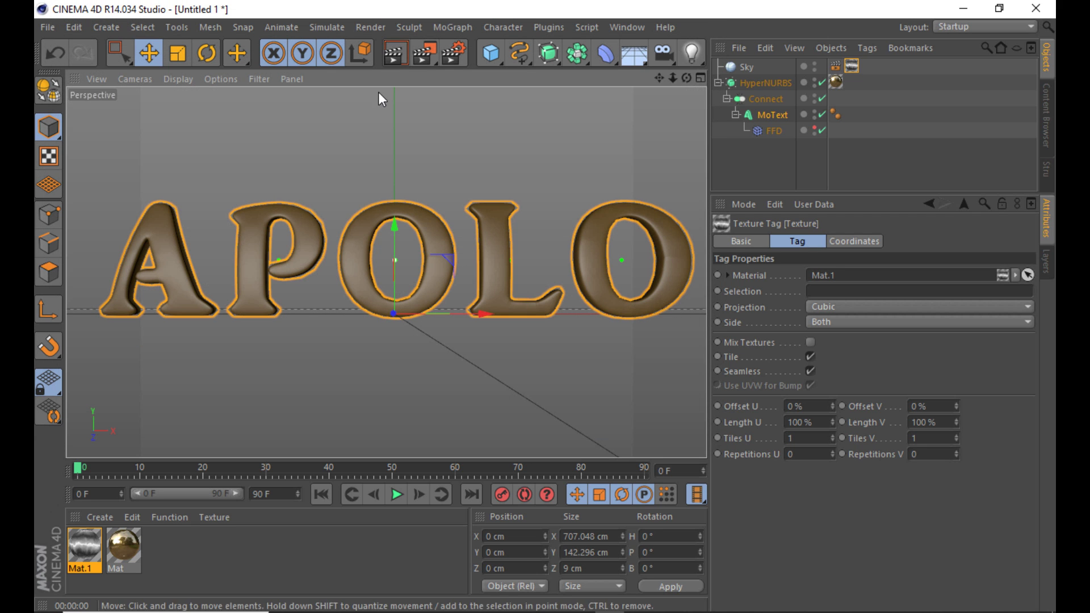
click(396, 53)
scroll(364, 217, down, 2)
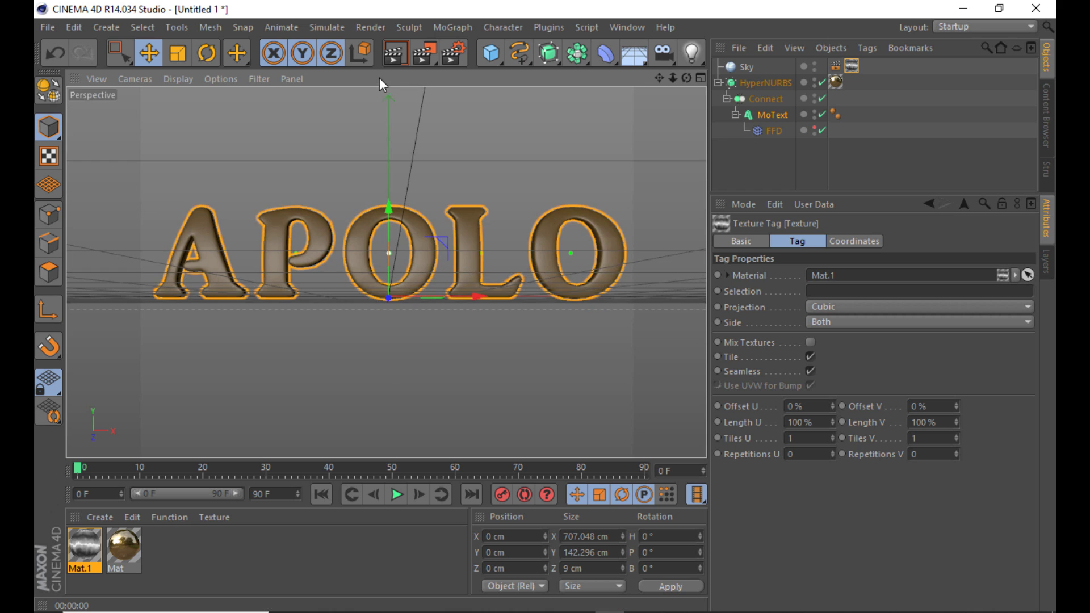
click(389, 55)
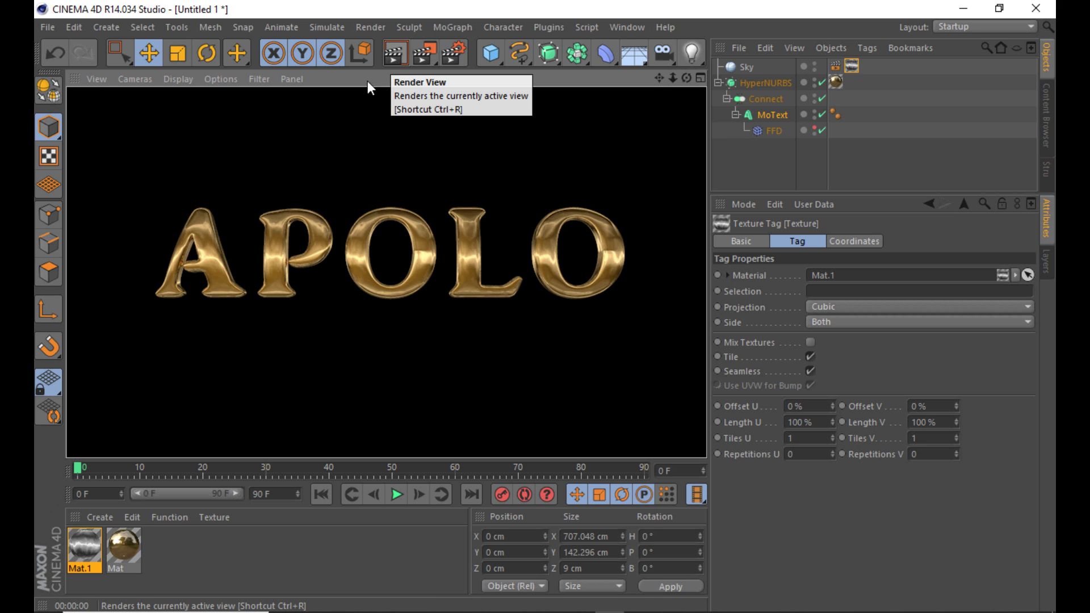
scroll(226, 253, up, 1)
scroll(226, 254, up, 2)
click(386, 56)
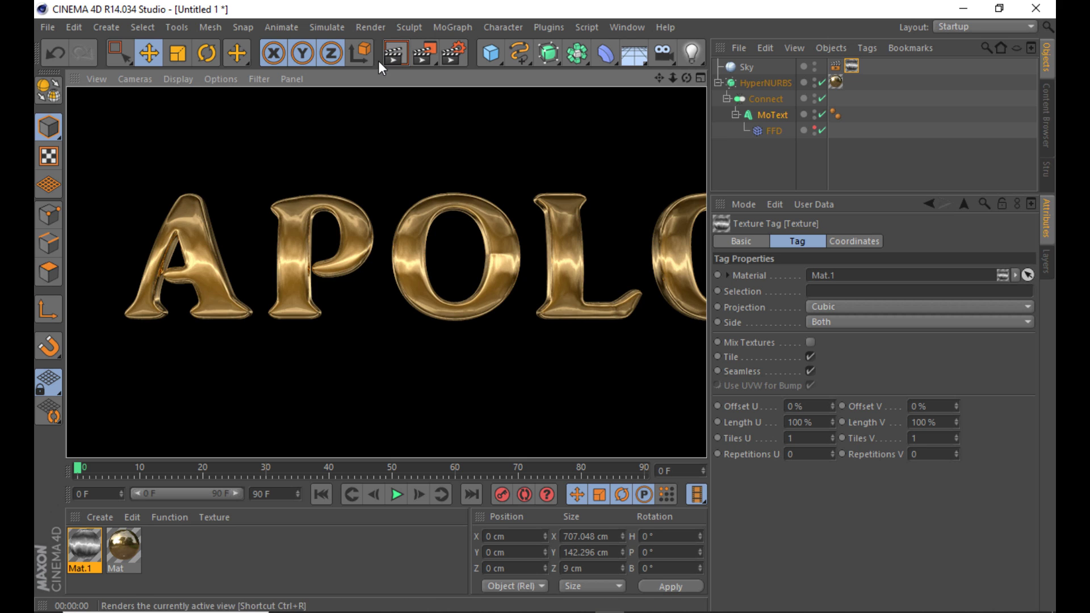
key(ctrl+r)
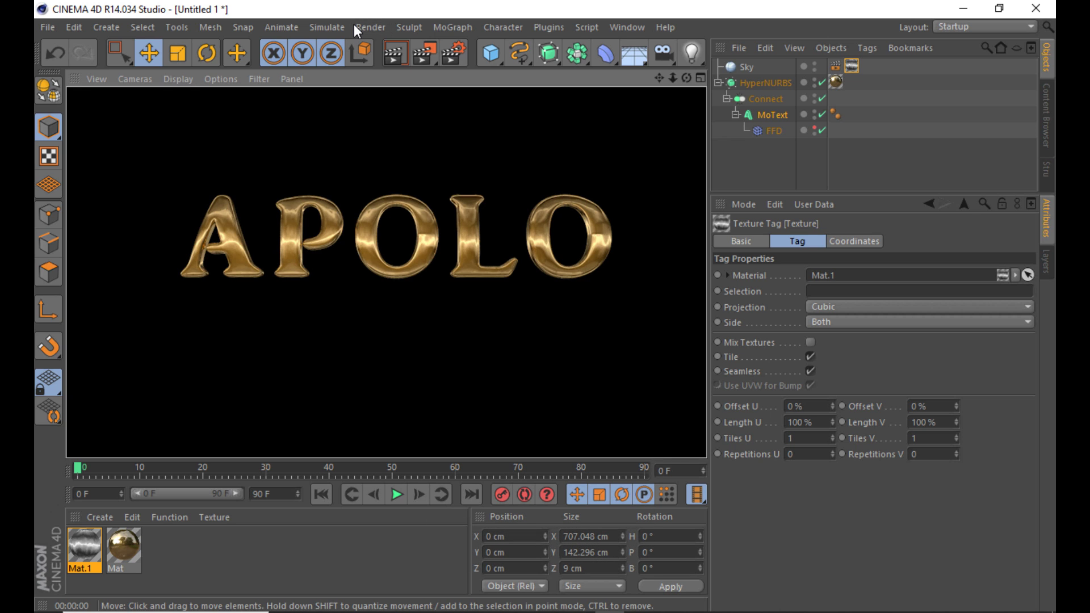
click(264, 196)
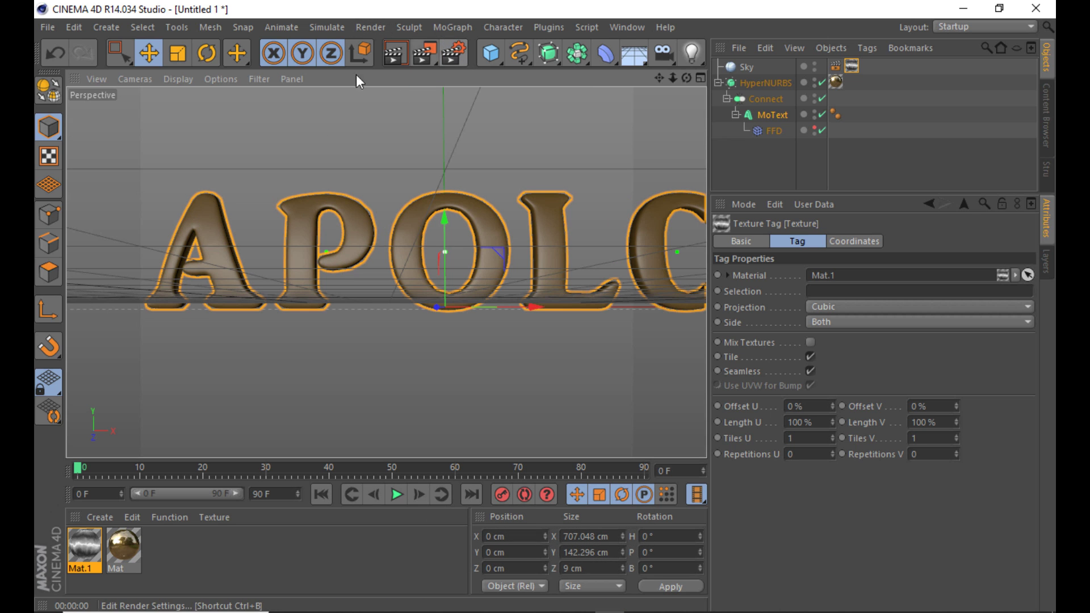
- Adjust Color Correction saturation and contrast, and add a Glow render effect
click(396, 53)
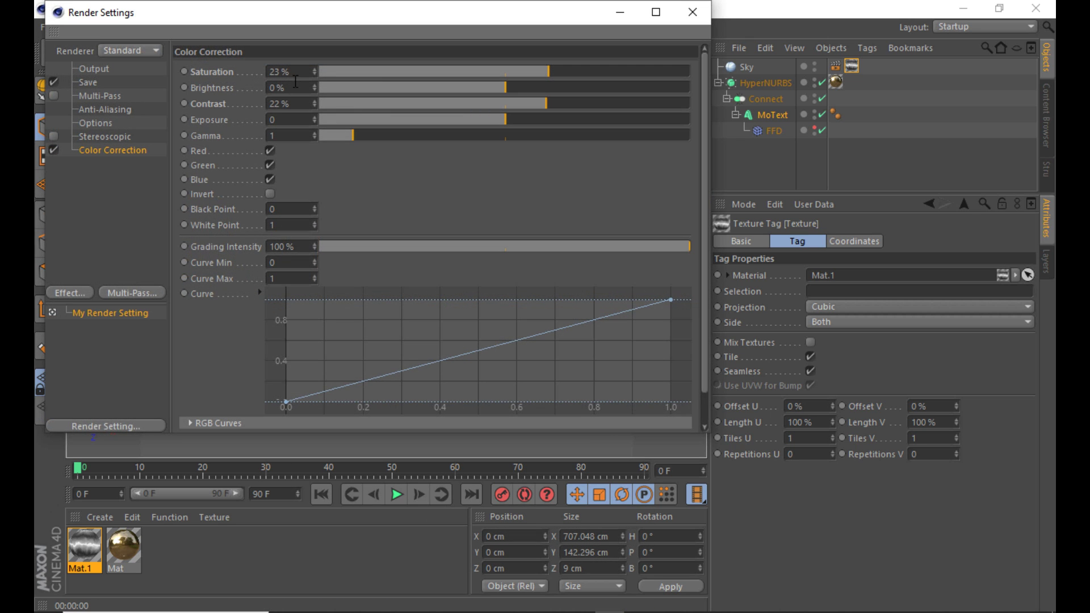
drag(284, 72, 257, 71)
drag(298, 104, 270, 103)
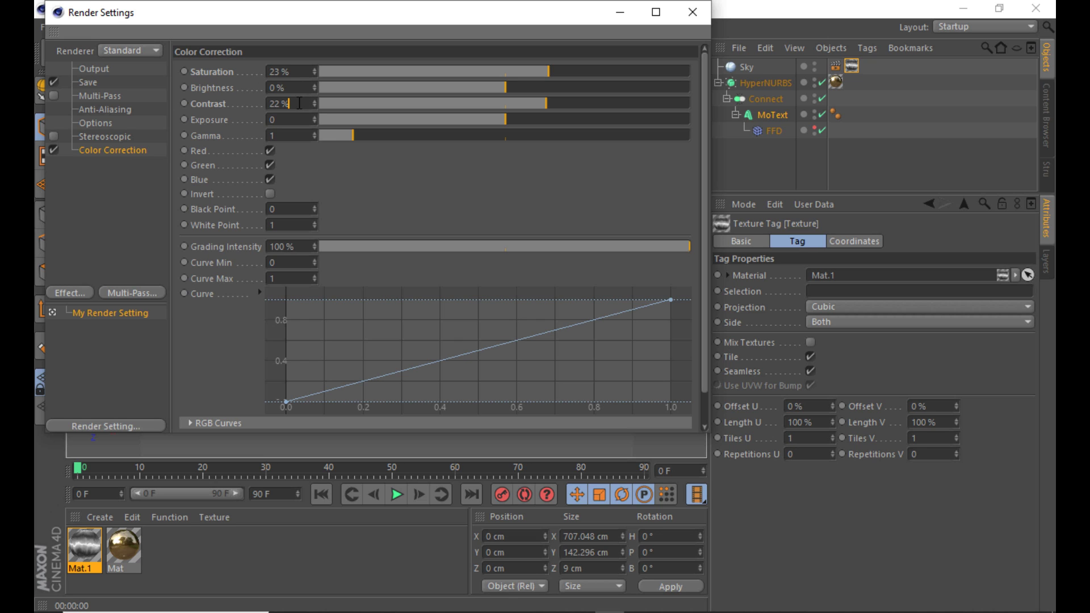
click(79, 294)
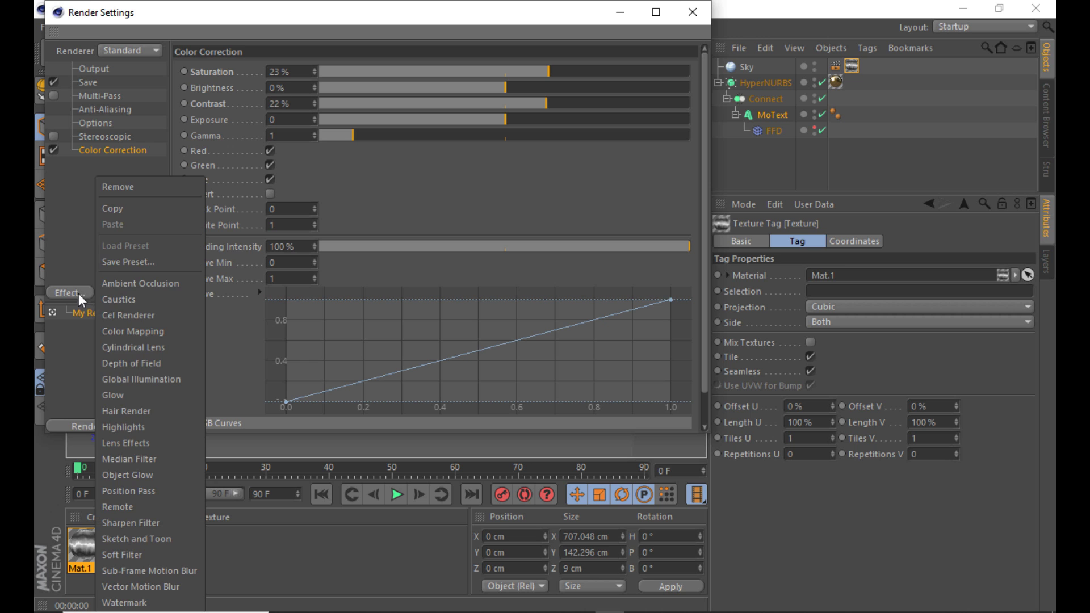
click(131, 395)
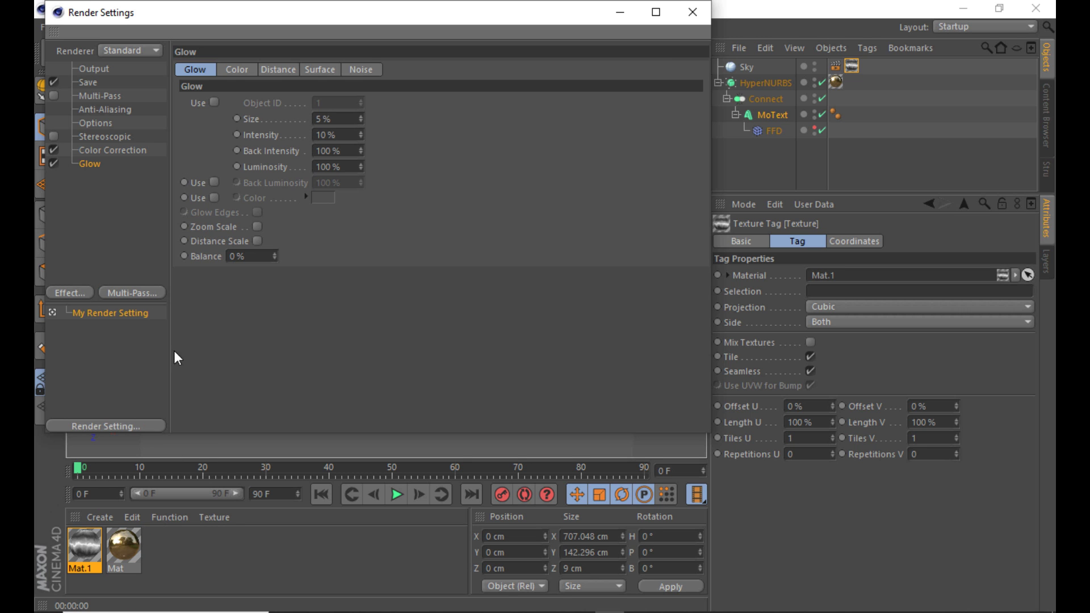
click(693, 12)
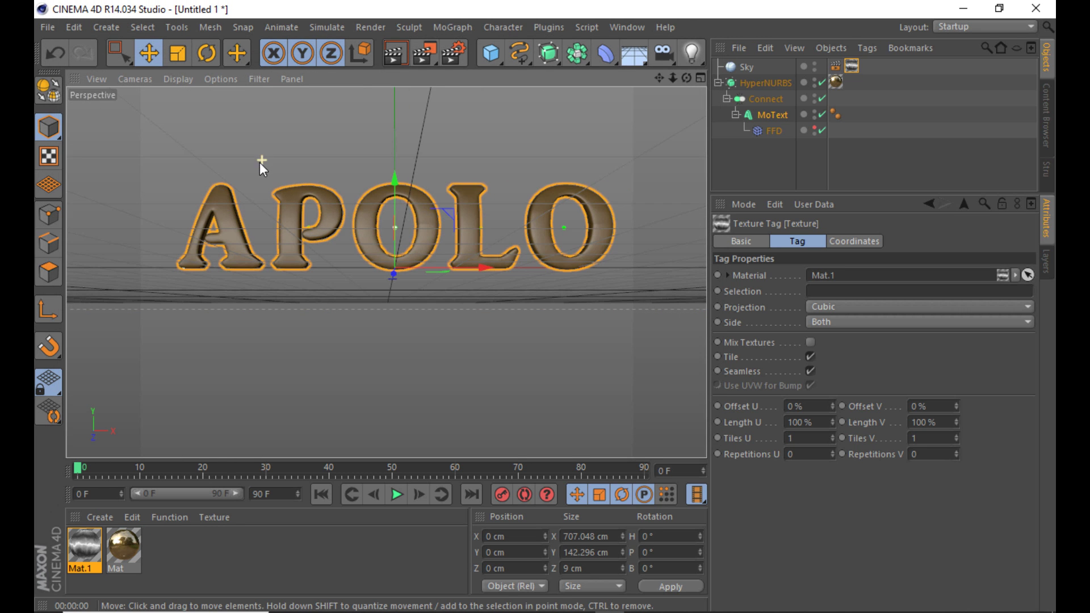
- Render previews of the glowing gold APOLO text and clear the preview
click(396, 53)
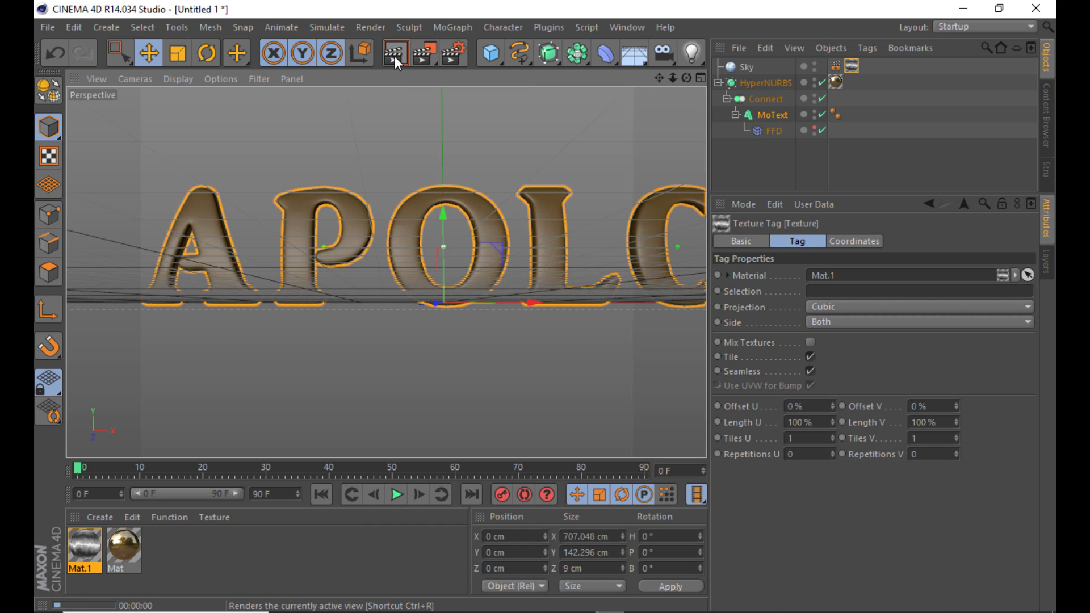
click(394, 56)
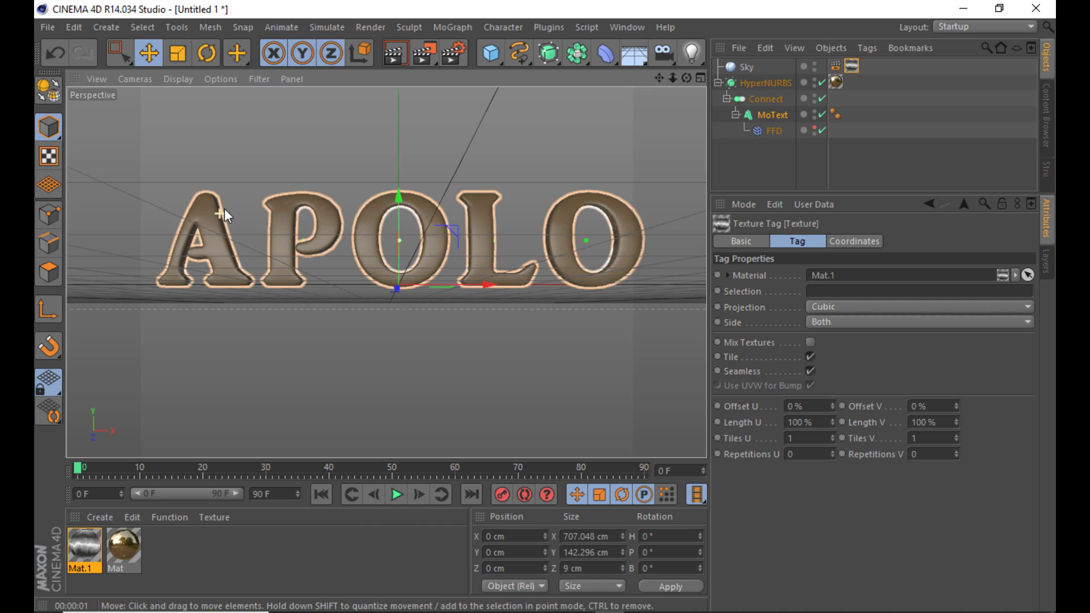
click(385, 57)
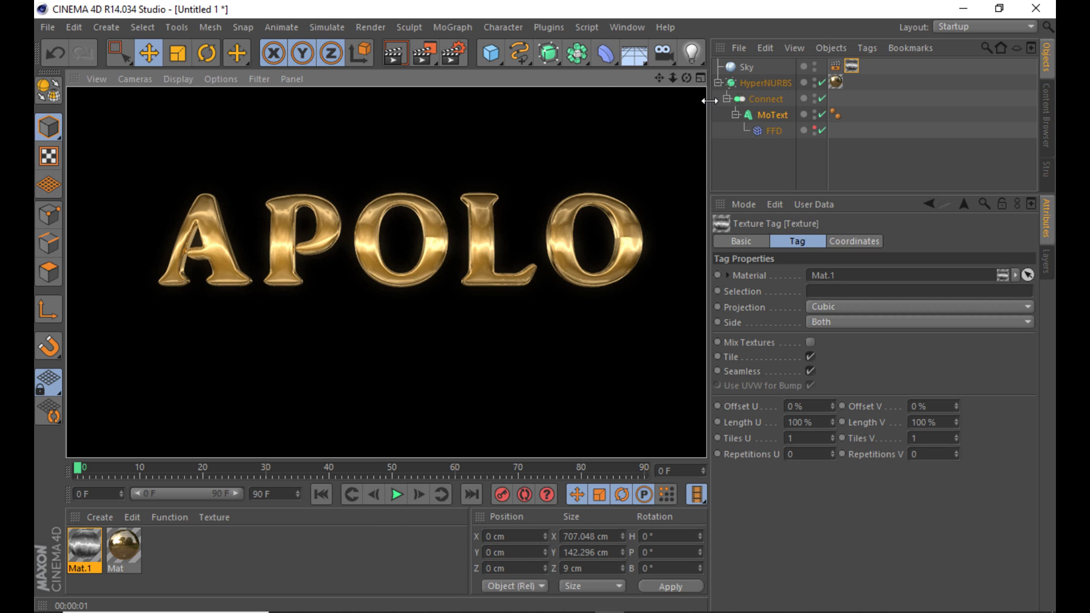
click(718, 83)
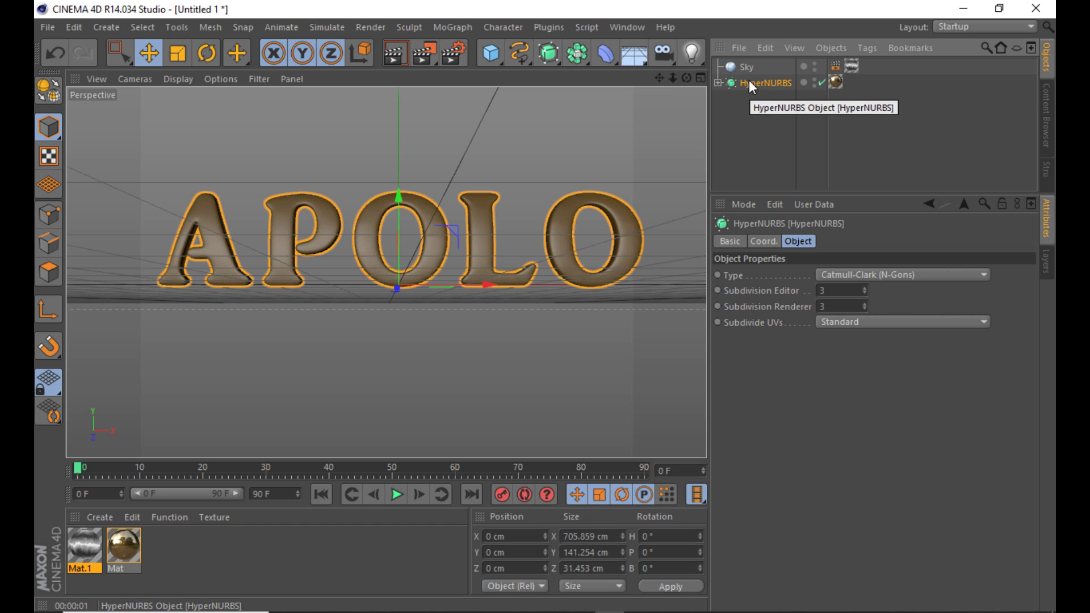
- Duplicate the HyperNURBS text object and change the copy's MoText to FRIDAY
ctrl+drag(749, 134, 745, 134)
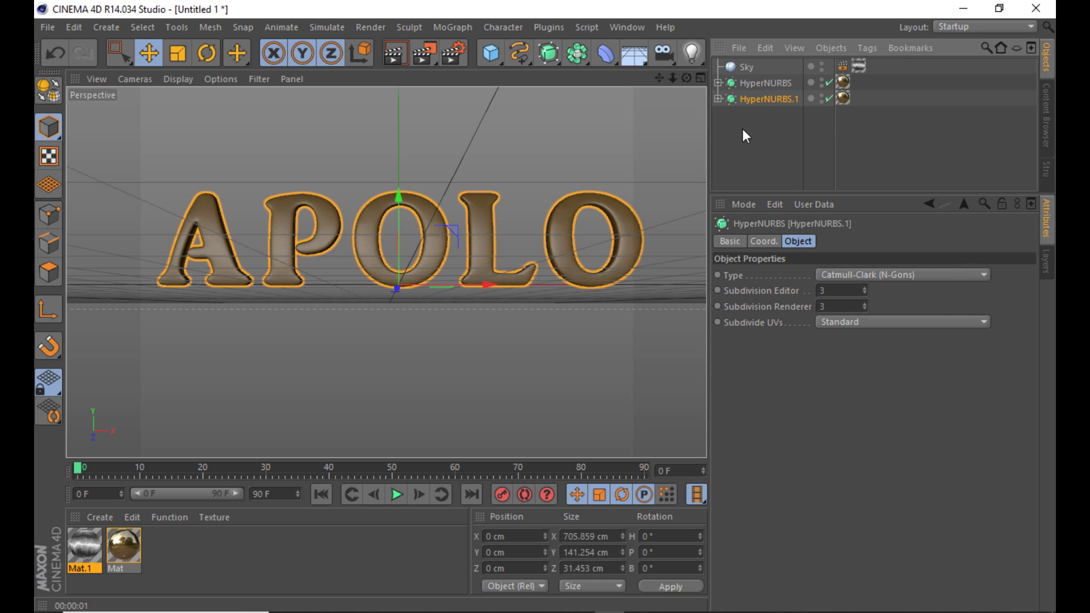
click(718, 99)
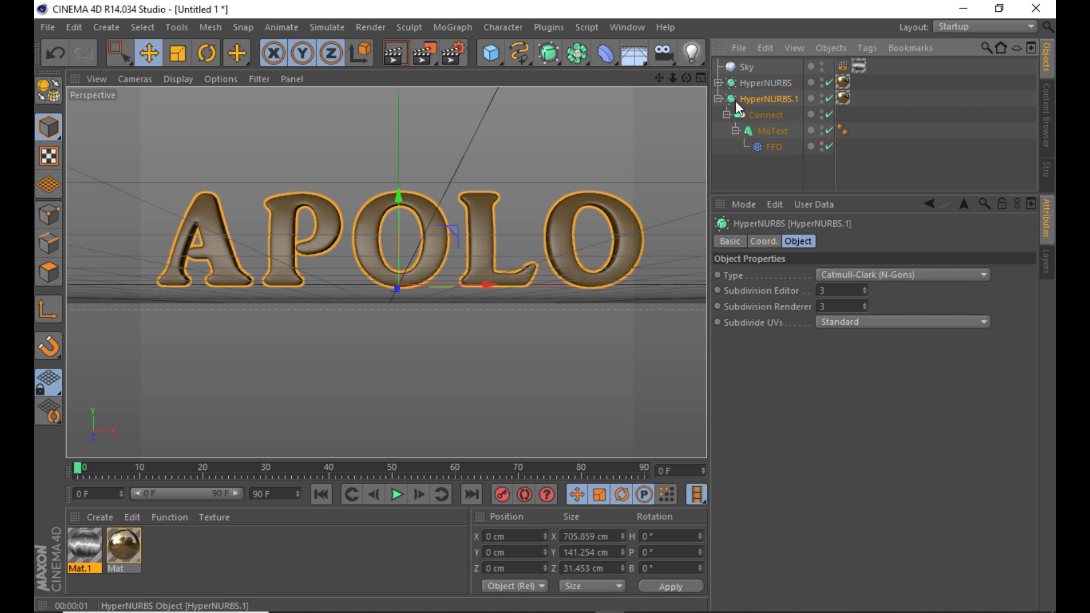
click(762, 131)
drag(777, 312, 719, 321)
text(FRID)
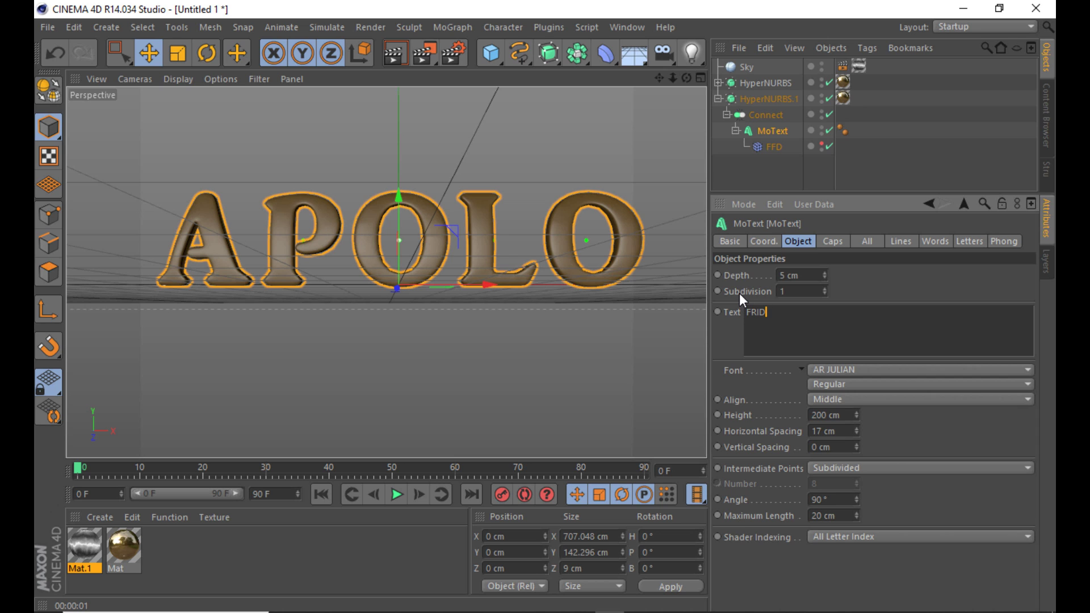
text(AY)
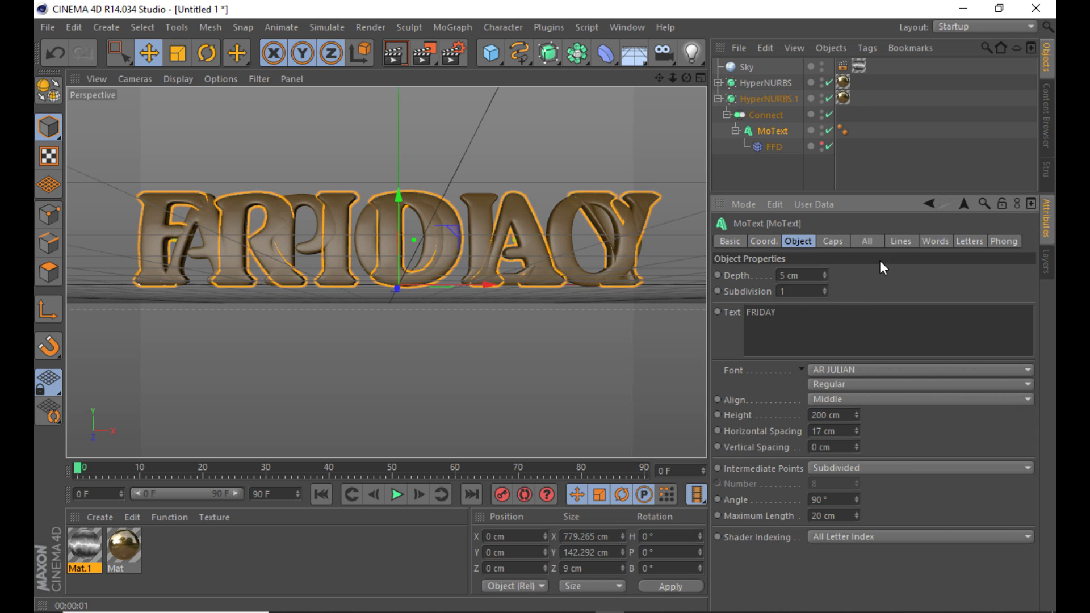
- Move HyperNURBS.1 down to Y -148.099 cm below APOLO
click(718, 98)
click(755, 99)
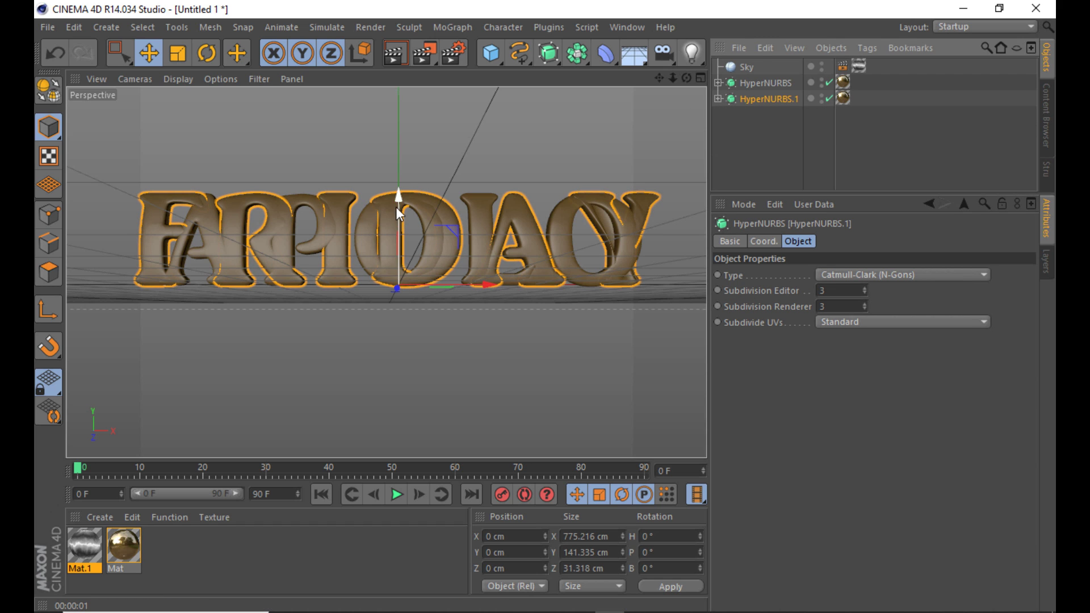
drag(396, 207, 396, 304)
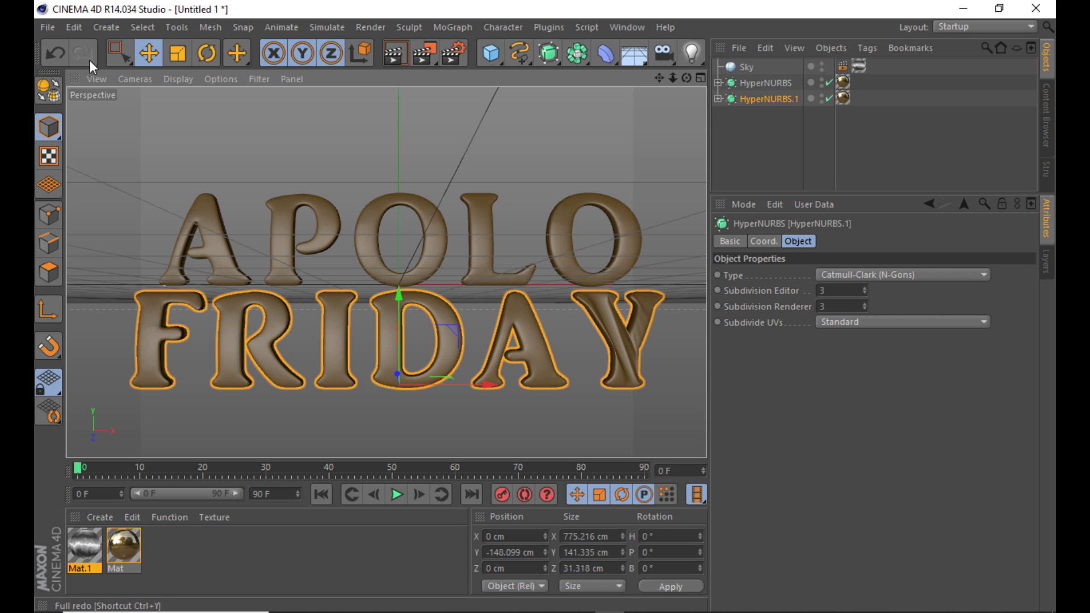
- Undo the move and reposition HyperNURBS.1 with its children to Y -115.617 cm, showing the FFD cage
click(55, 53)
click(719, 99)
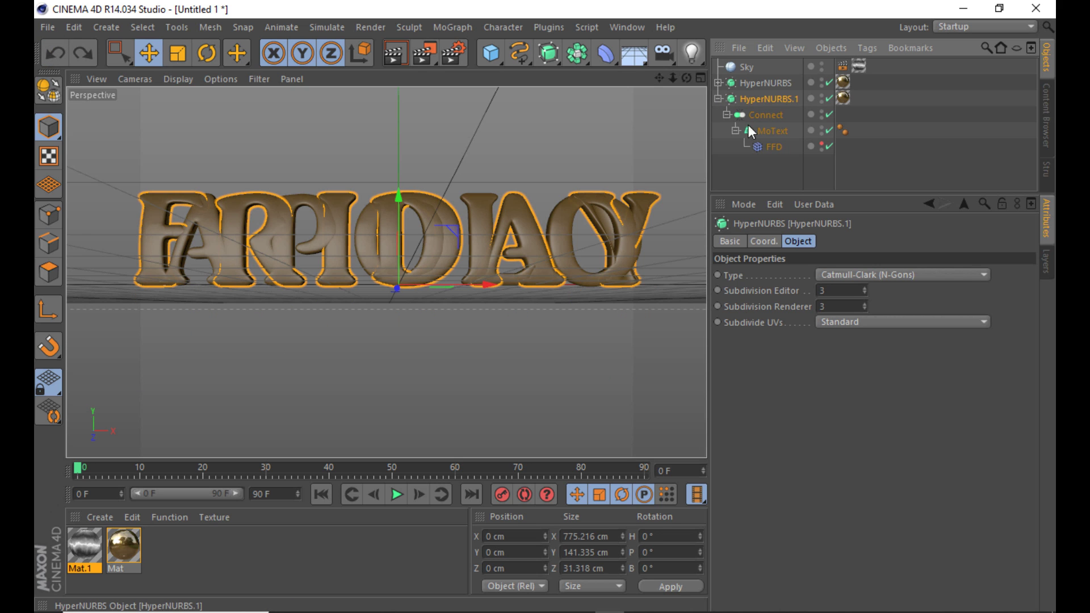
drag(798, 193, 809, 289)
drag(755, 131, 738, 94)
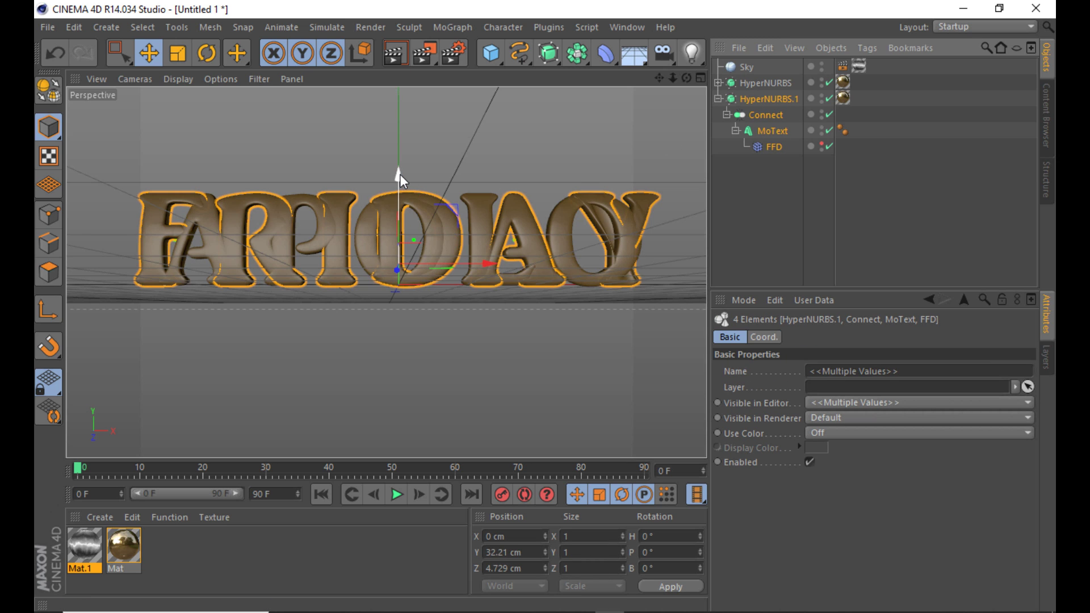
drag(400, 174, 393, 271)
click(821, 145)
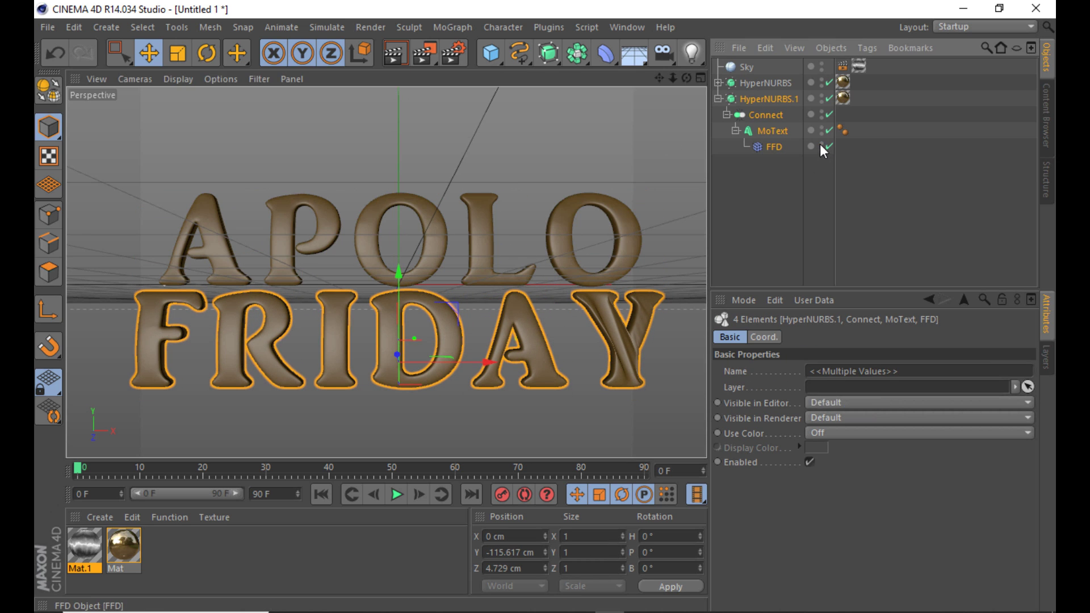
- Check FRIDAY's placement in the four-view and side views, then enlarge the perspective view
middle_click(651, 101)
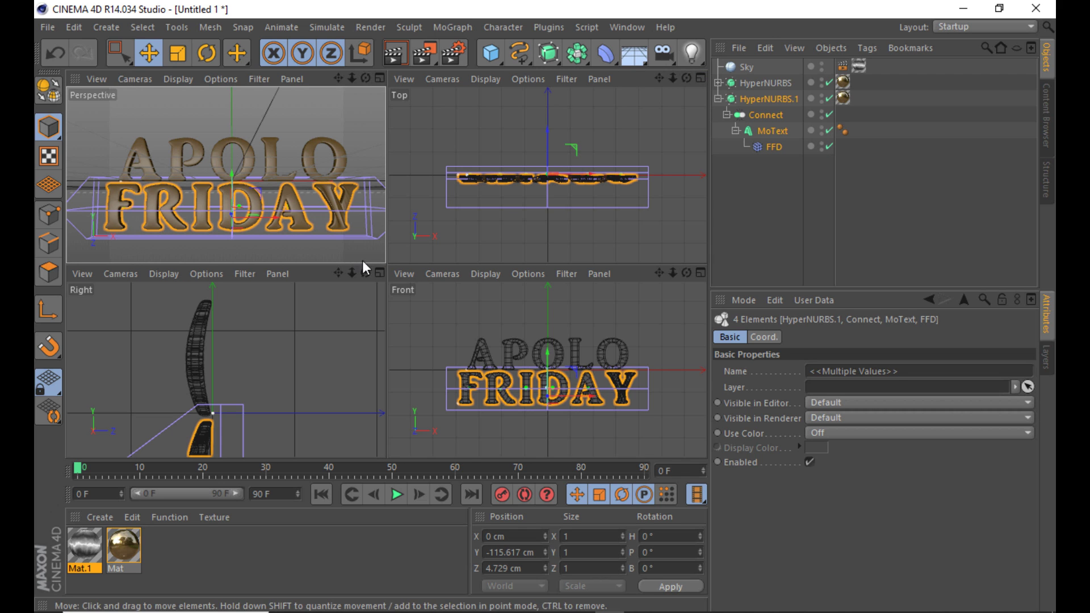
middle_click(374, 269)
scroll(369, 250, down, 2)
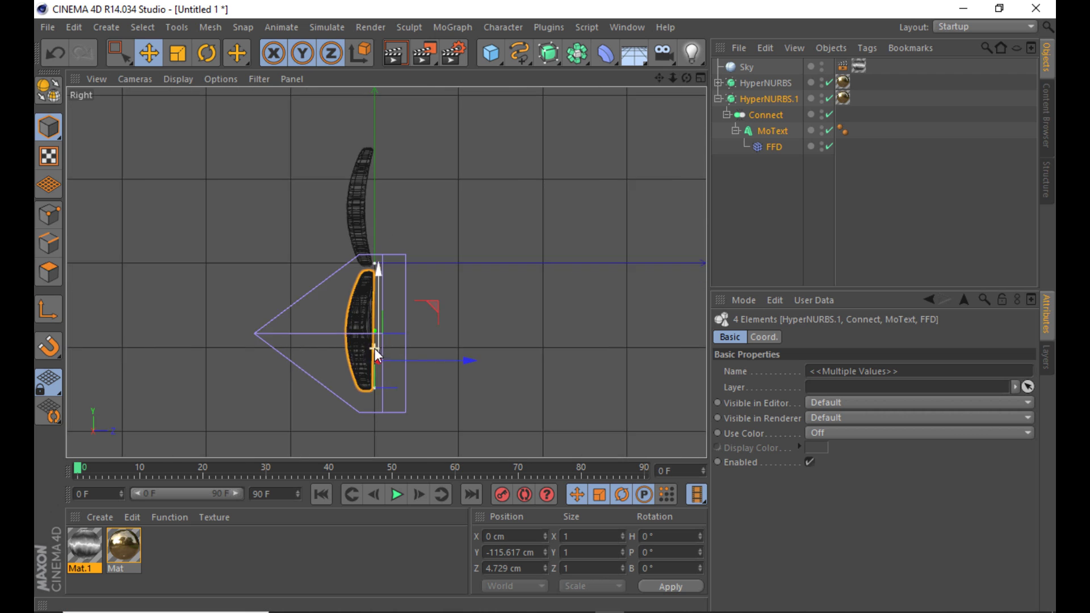
scroll(373, 349, up, 2)
click(700, 78)
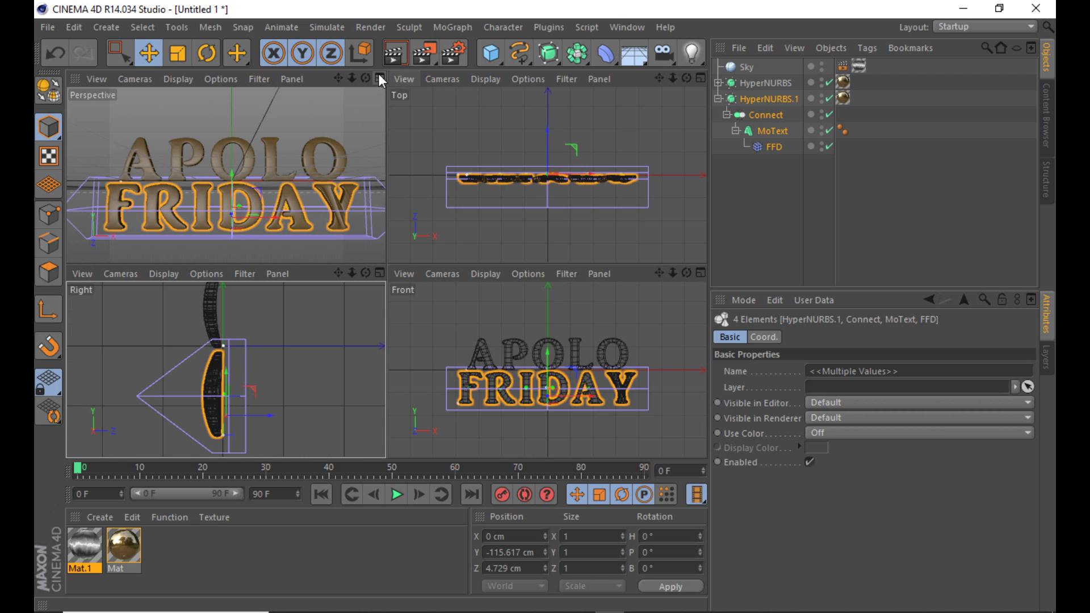
click(379, 76)
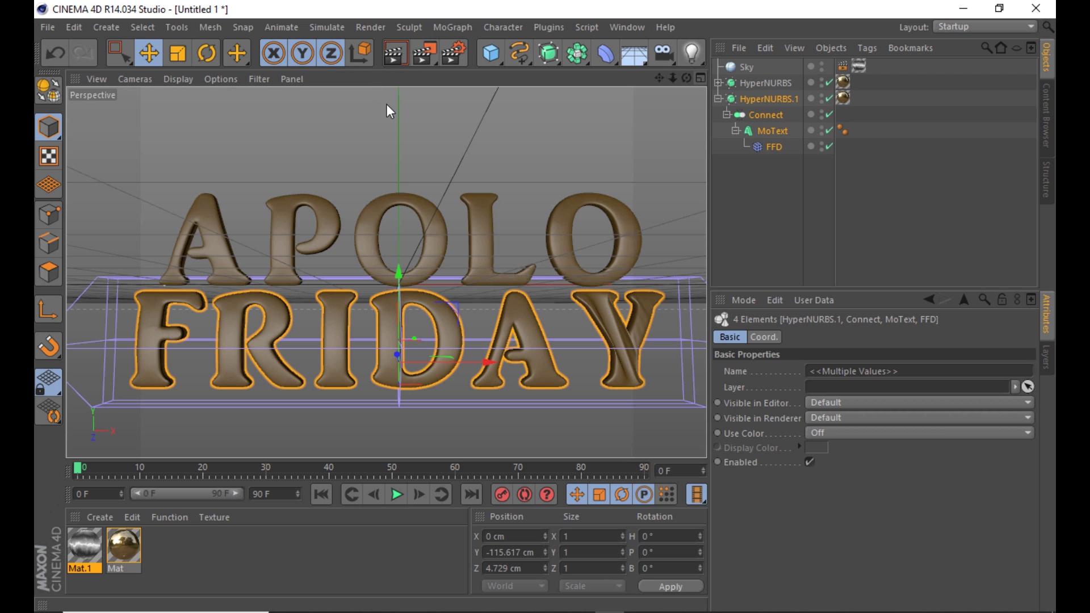
- Render the view and change FRIDAY's font from AR JULIAN to ChunkFive
click(397, 54)
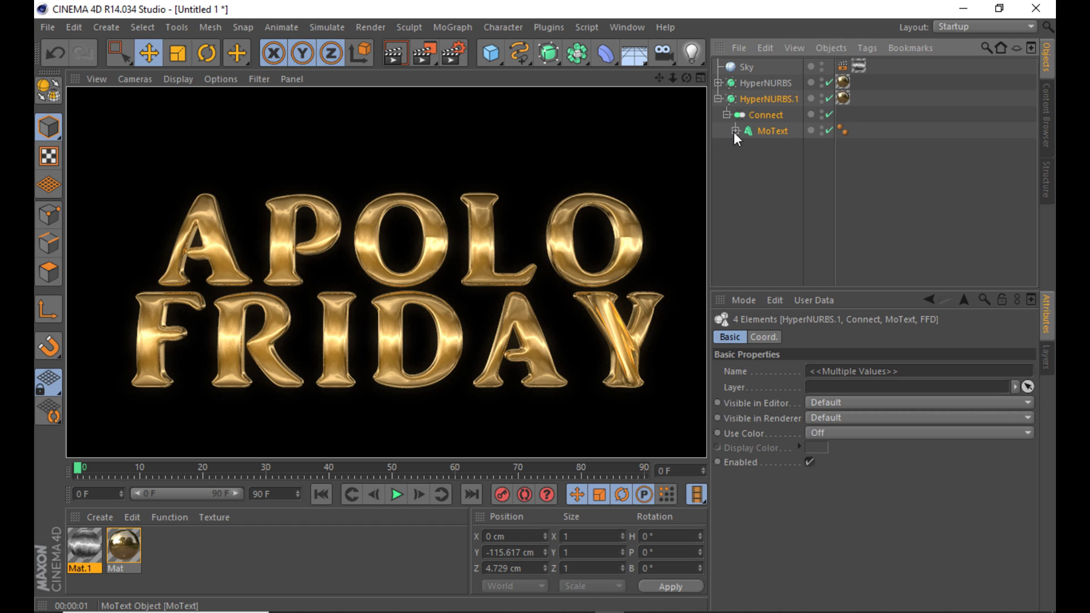
click(761, 132)
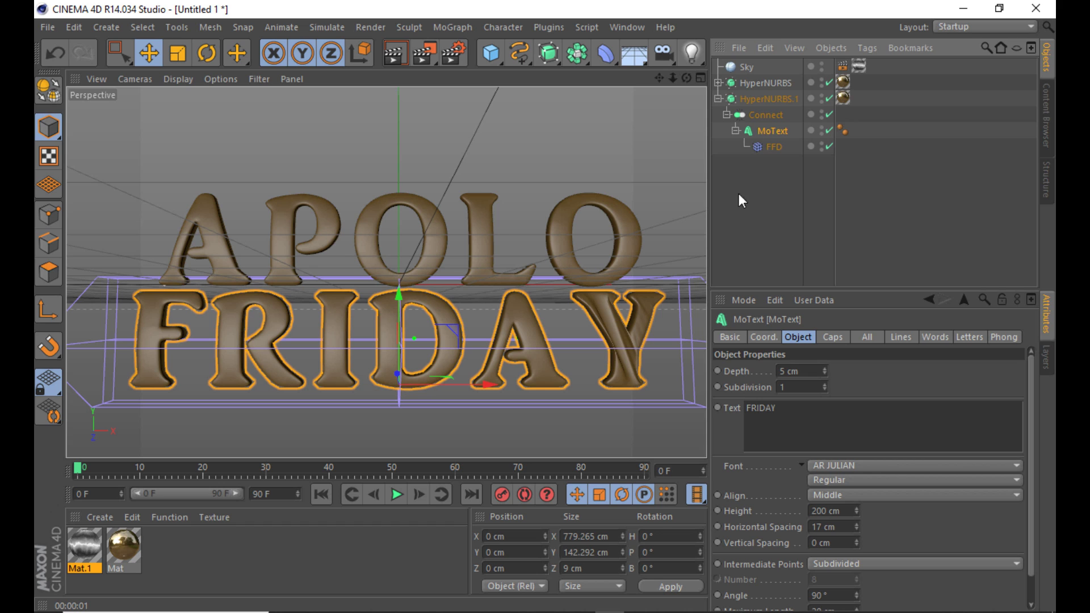
drag(821, 408, 710, 403)
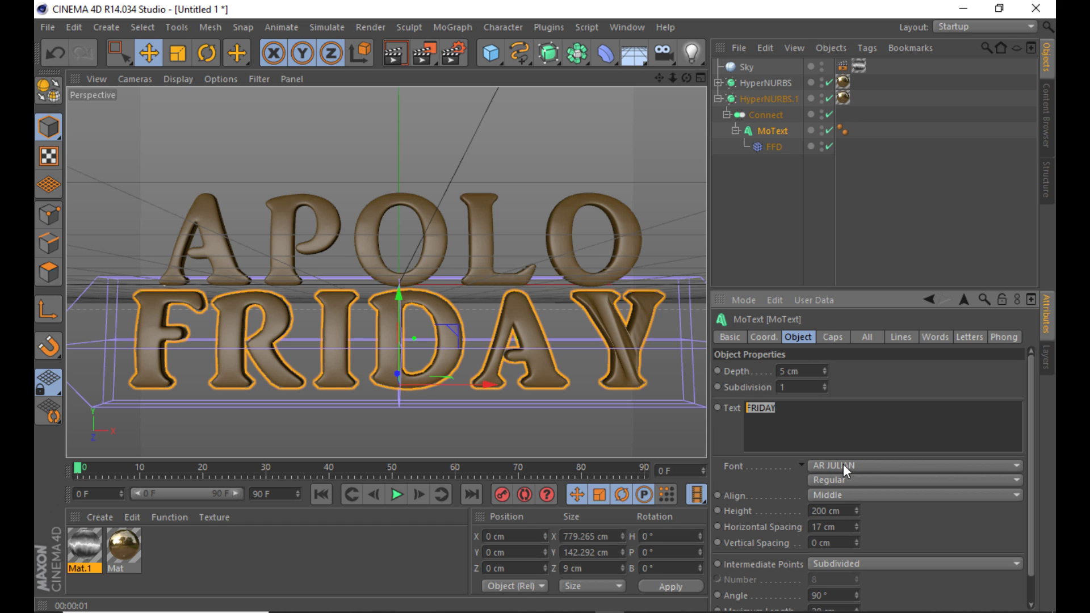
key(ctrl+r)
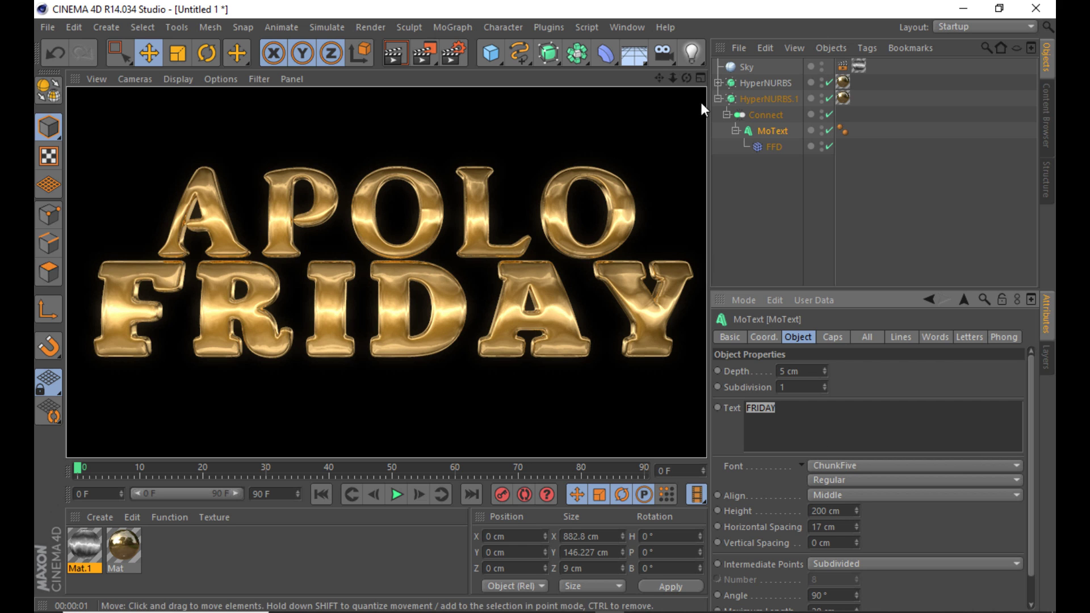
- Move the FRIDAY HyperNURBS.1 object down to Y -171.859 cm and render a preview
click(718, 99)
click(743, 99)
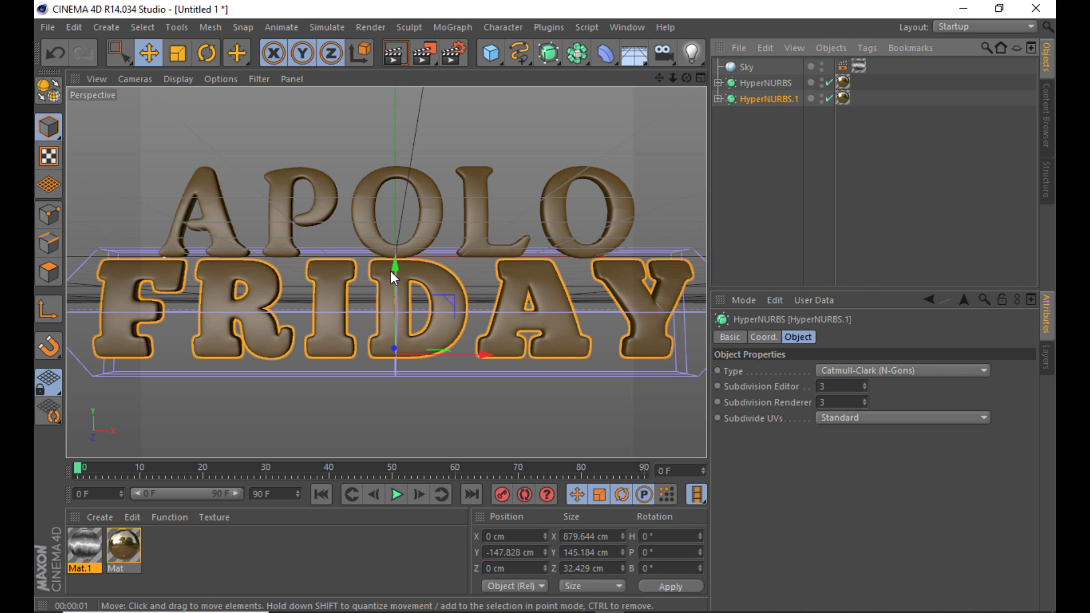
drag(390, 271, 393, 285)
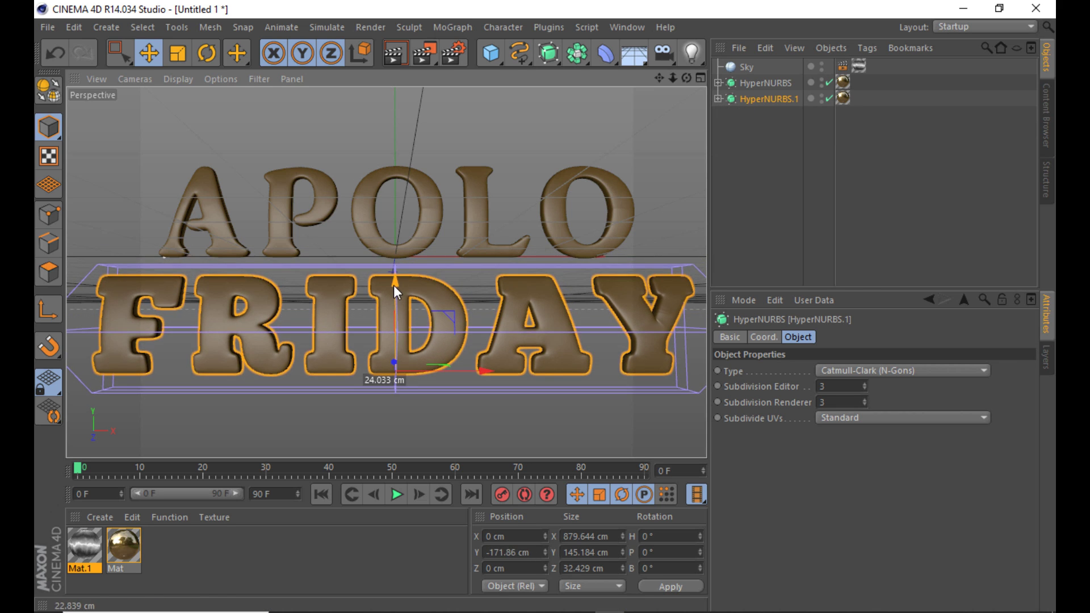
scroll(390, 281, down, 2)
click(393, 59)
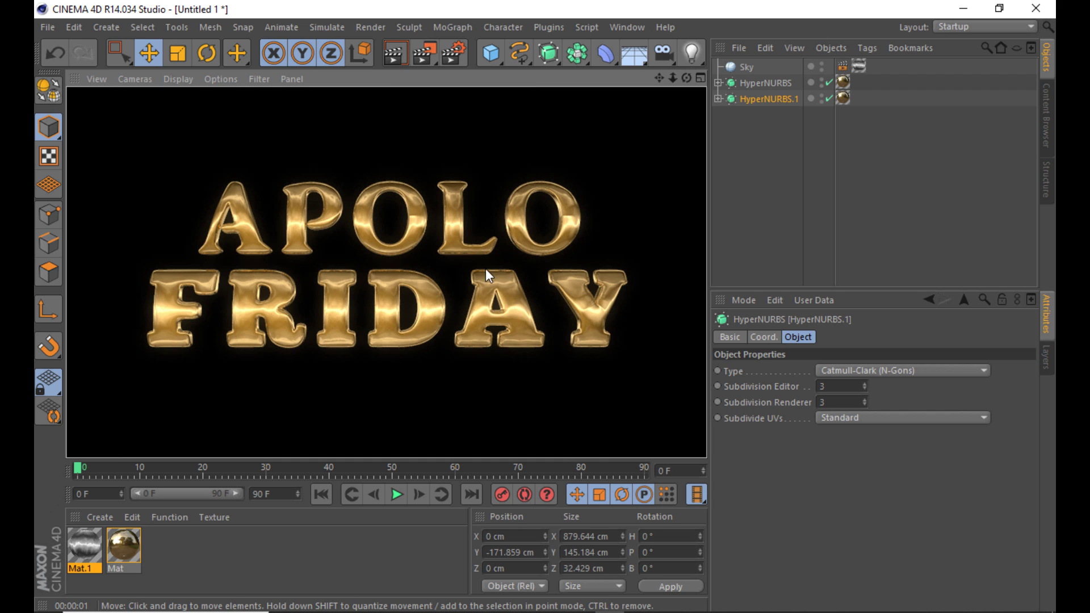
- Set the render anti-aliasing minimum level to 8x8
click(453, 53)
click(125, 111)
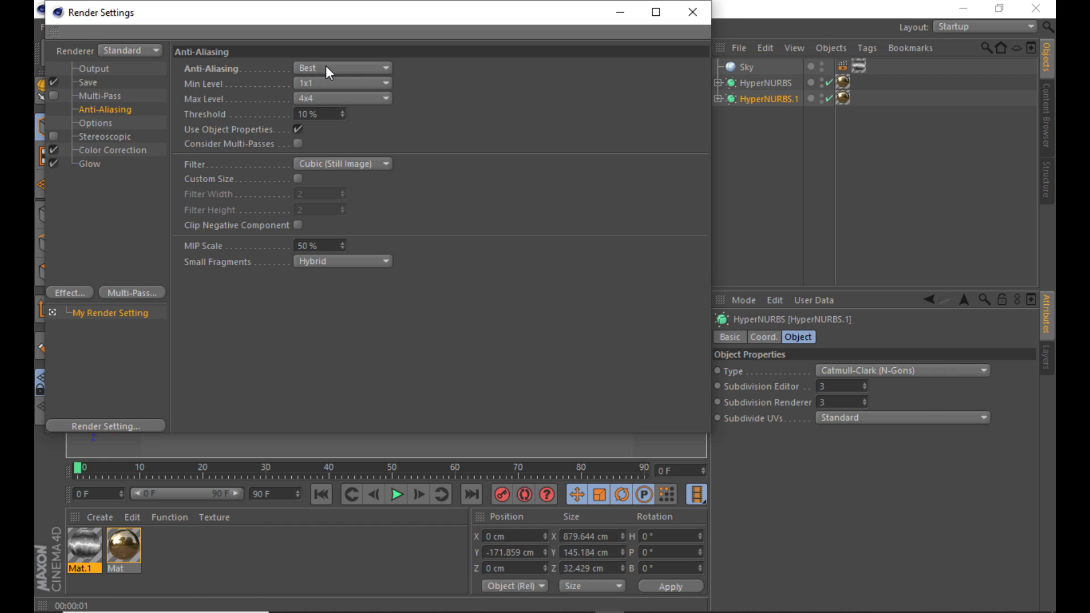
click(326, 66)
click(325, 82)
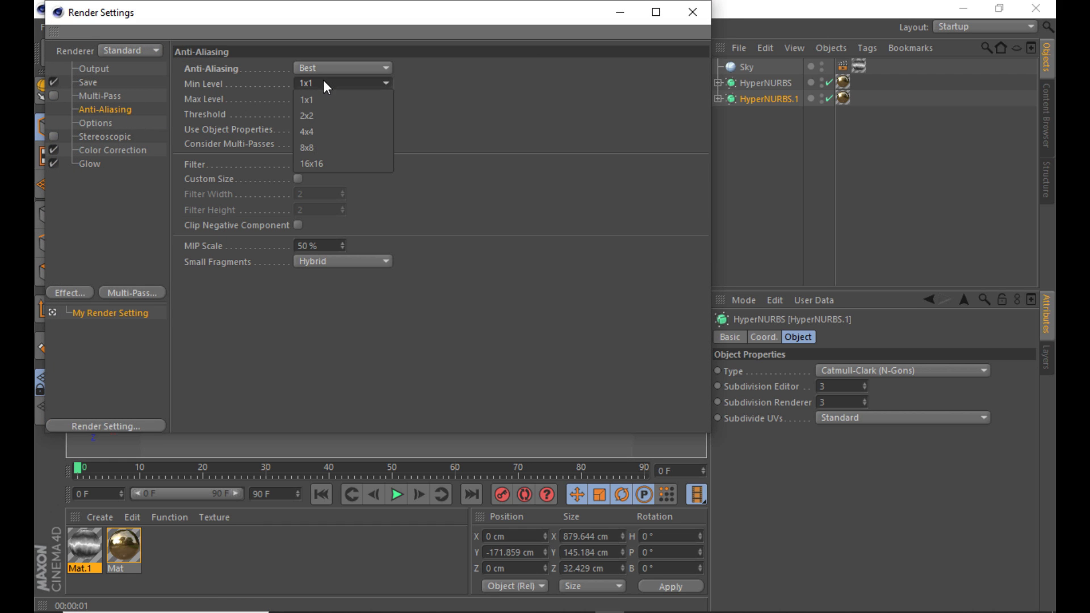
click(333, 144)
- Set the output size to the HDV/HDTV 720 29.97 preset (1280×720)
click(135, 72)
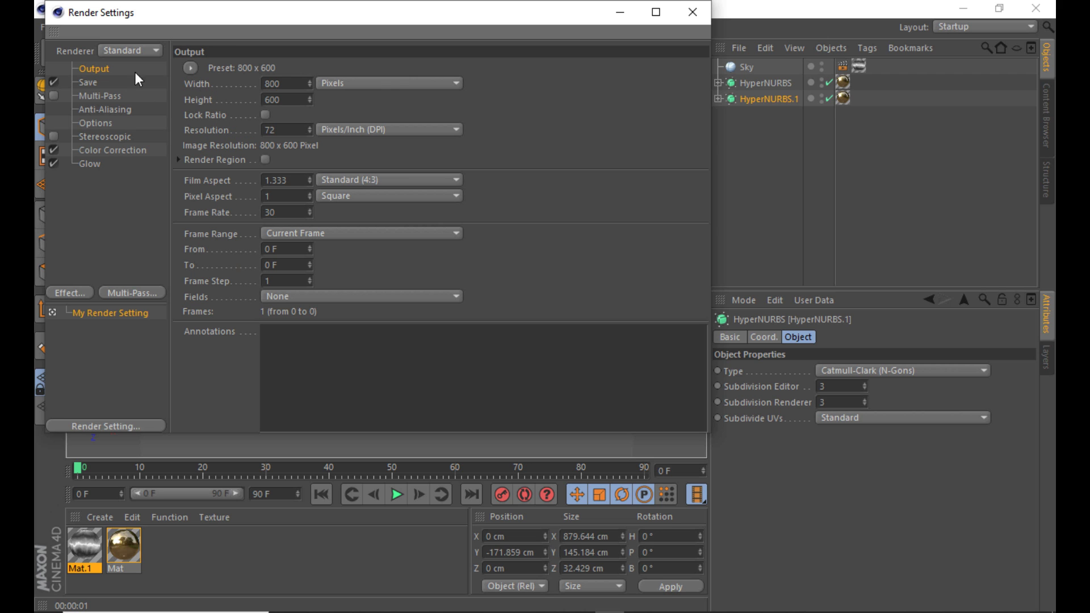
click(189, 67)
mouse_move(213, 115)
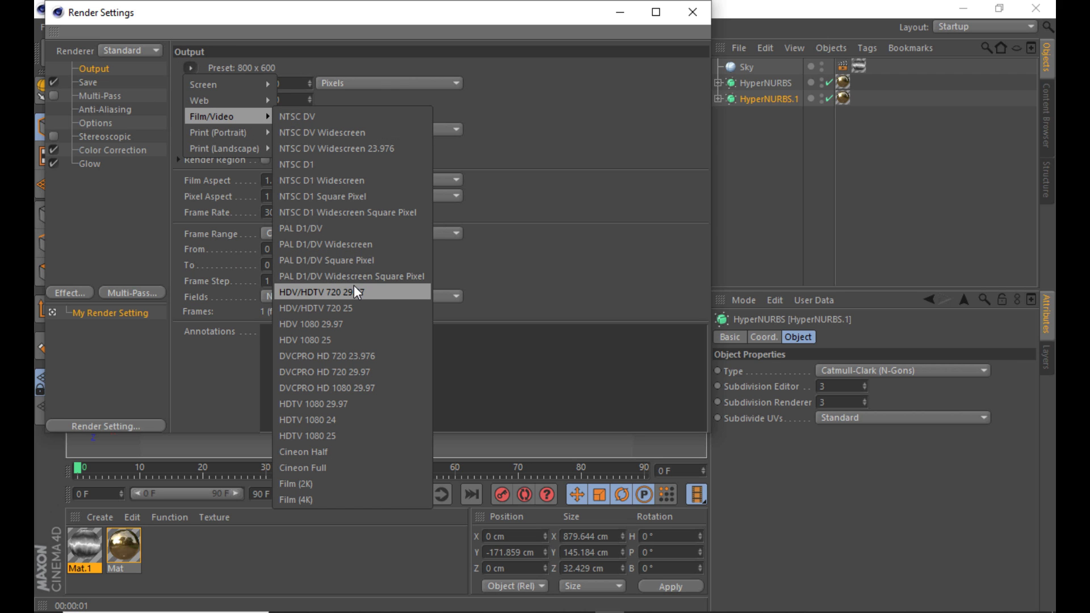
click(356, 292)
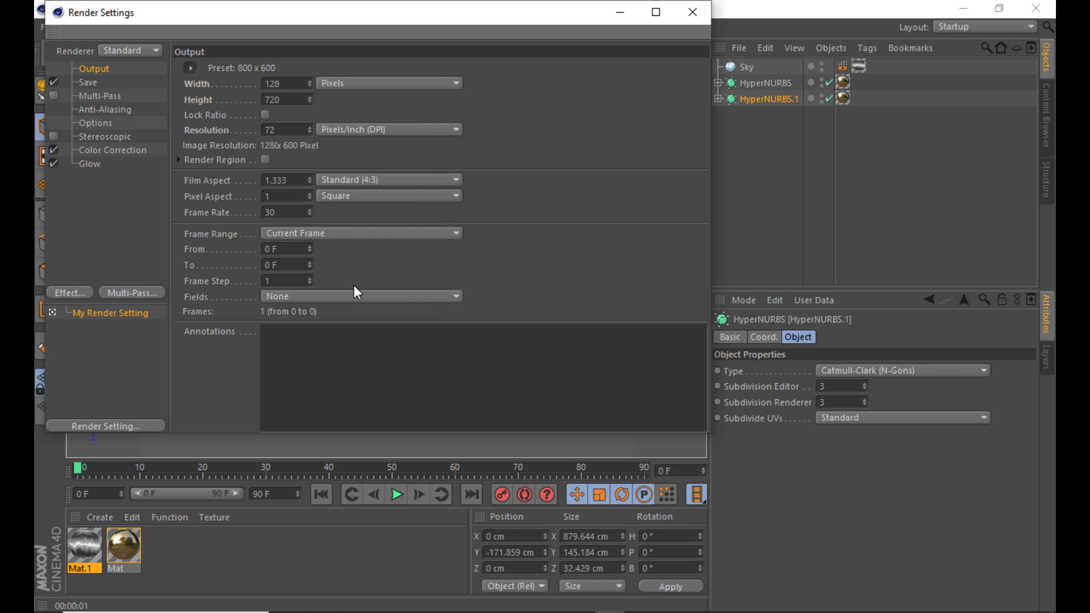
- Save renders as PNG with an alpha channel
click(90, 84)
click(315, 113)
key(Escape)
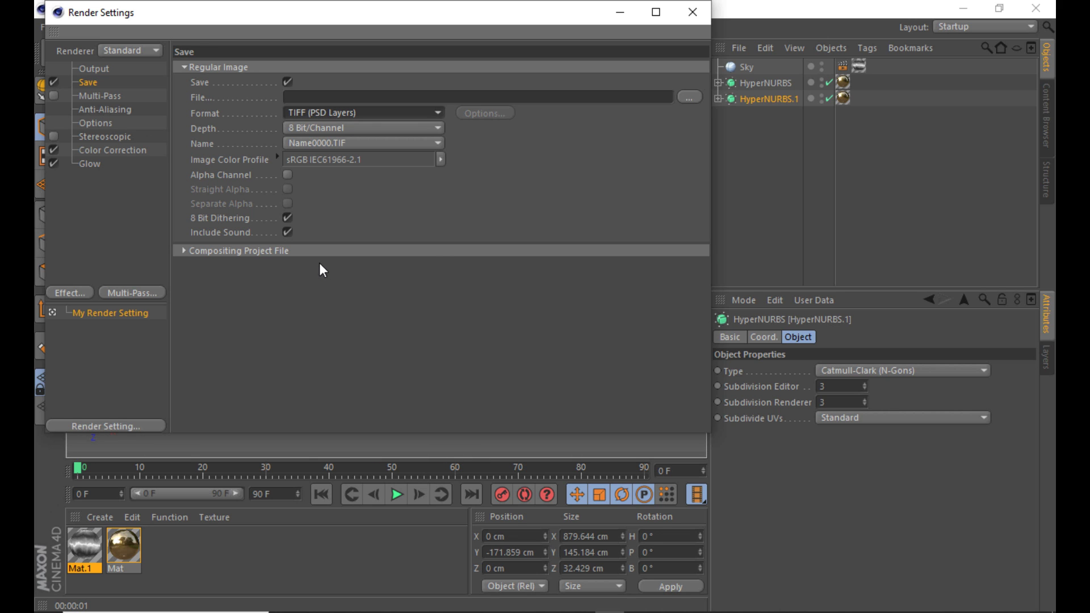
click(288, 175)
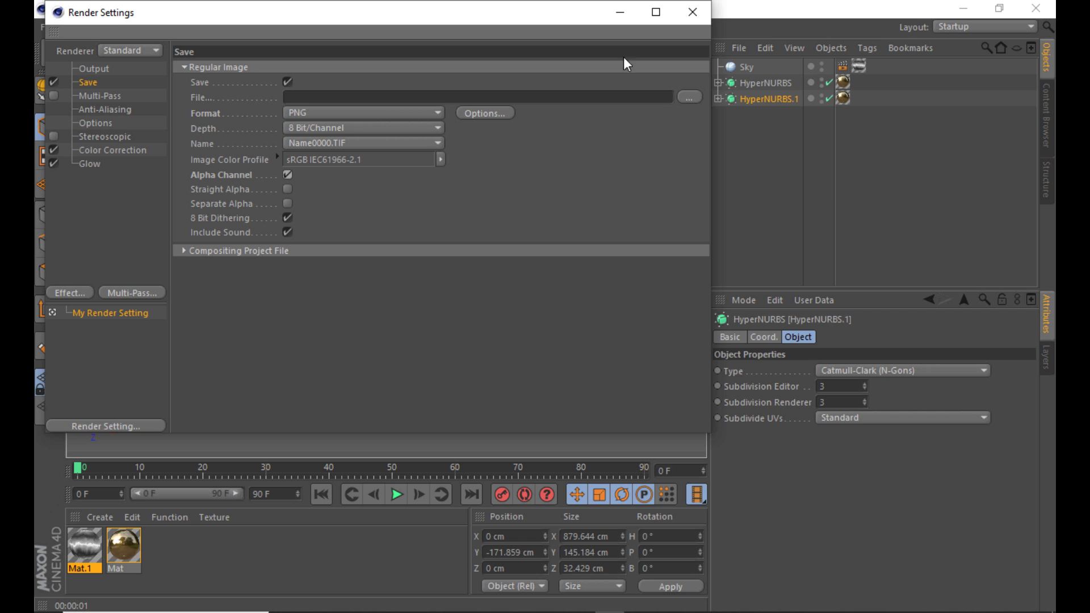
click(703, 14)
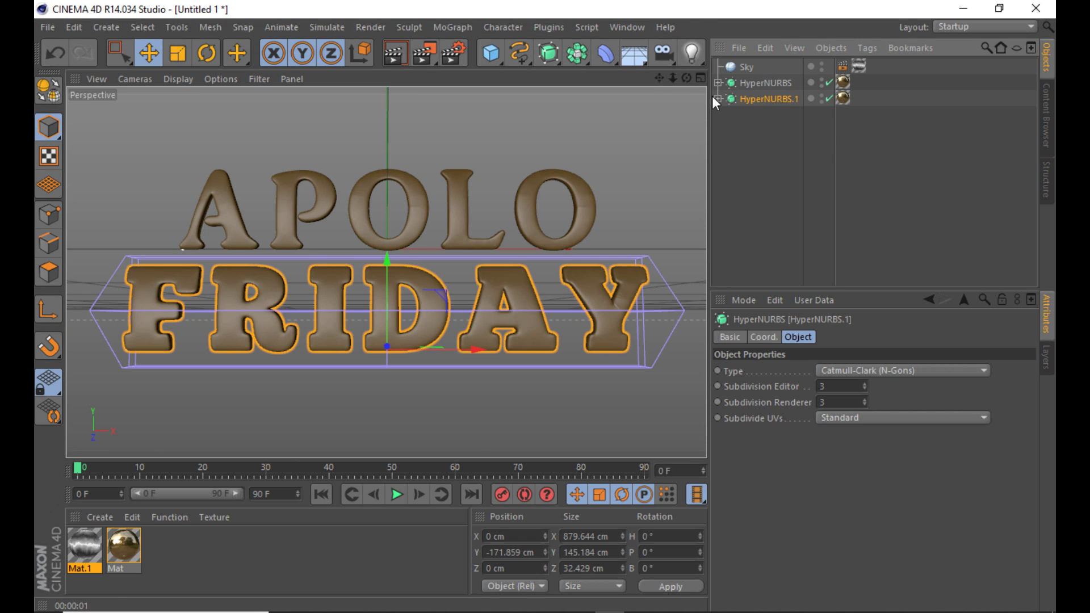
- Hide FRIDAY's FFD cage in the editor and render a preview
click(718, 99)
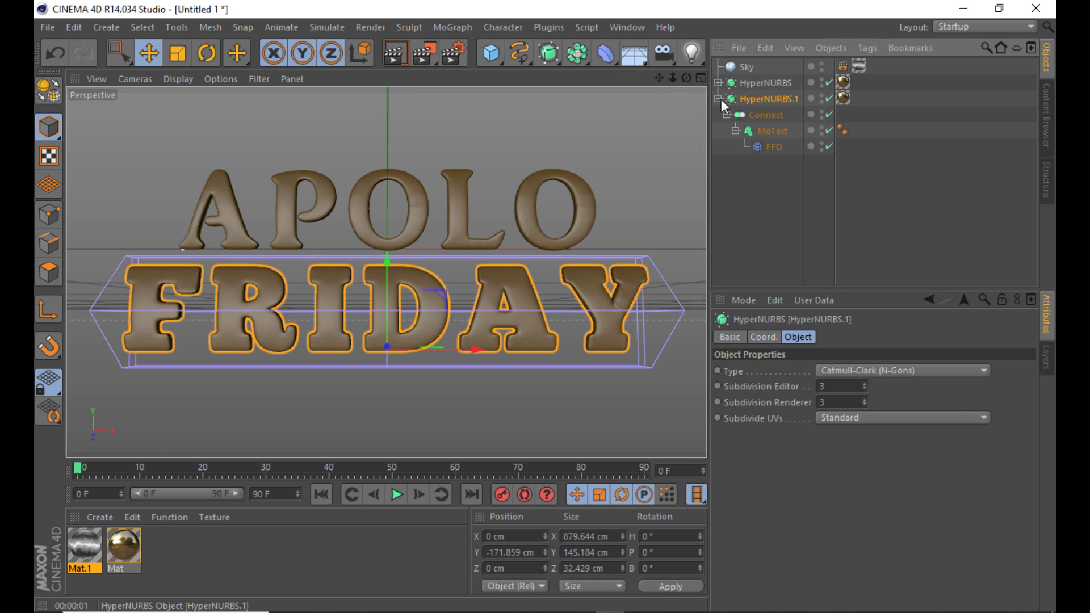
click(820, 144)
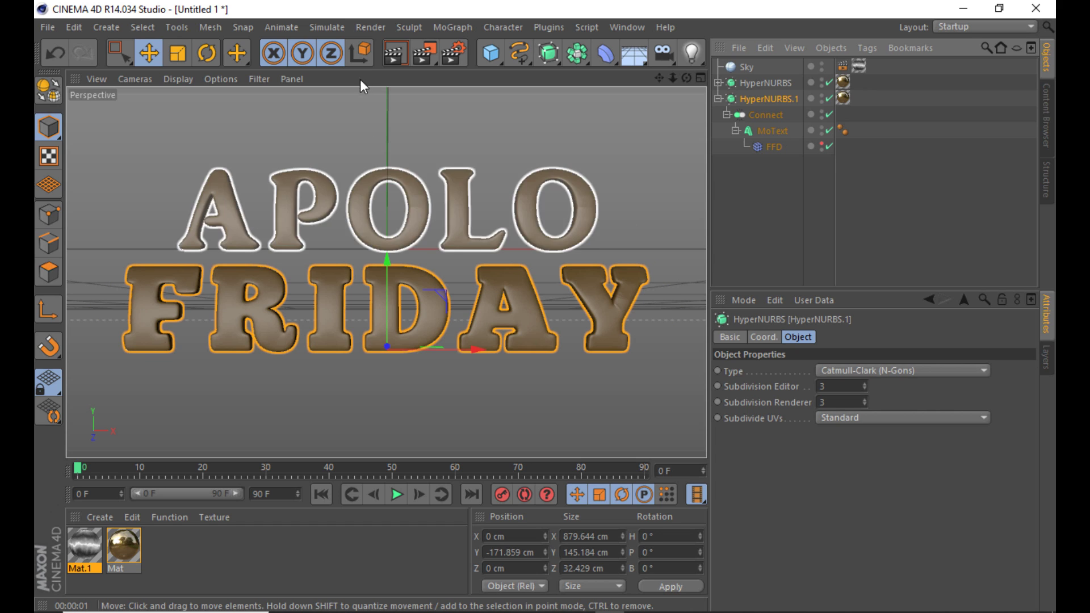
click(393, 51)
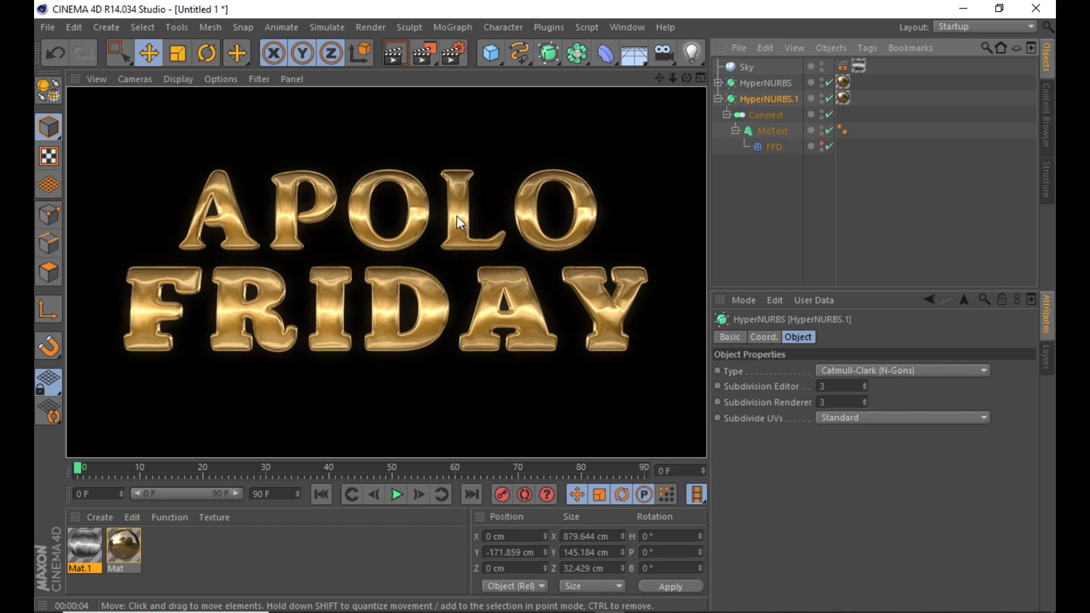
- Raise anti-aliasing minimum level to 16x16 with Best mode, then zoom in on the text
click(454, 53)
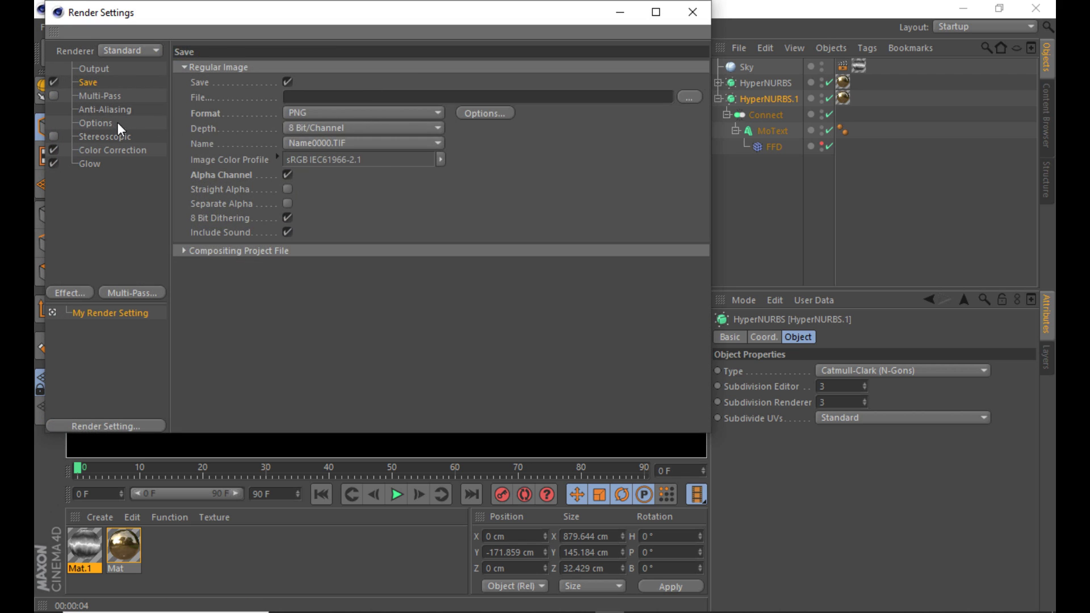
click(113, 109)
click(338, 69)
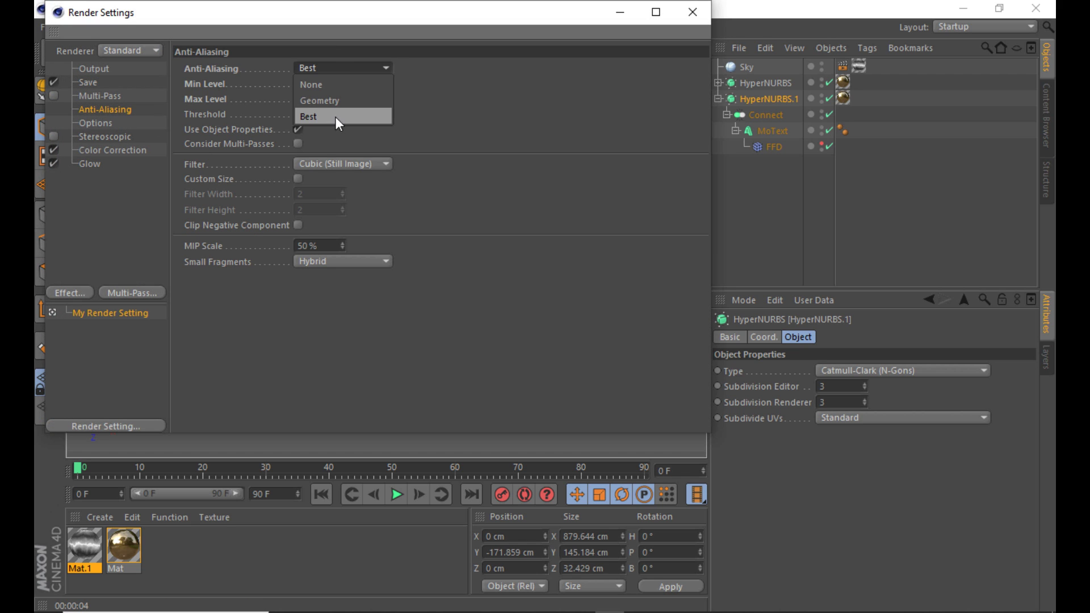
click(335, 118)
click(350, 83)
click(313, 163)
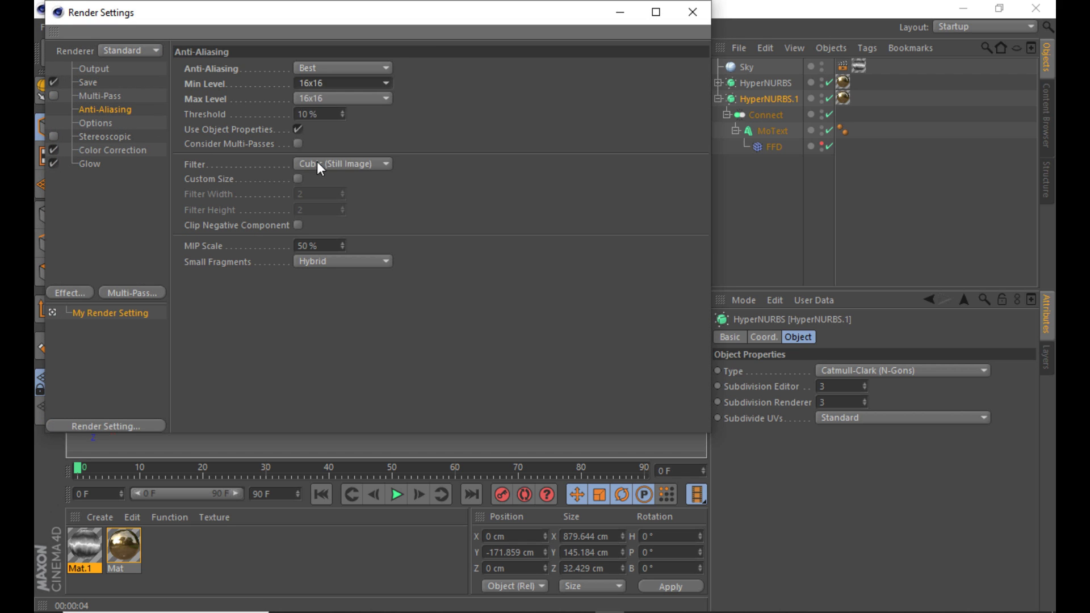
click(96, 69)
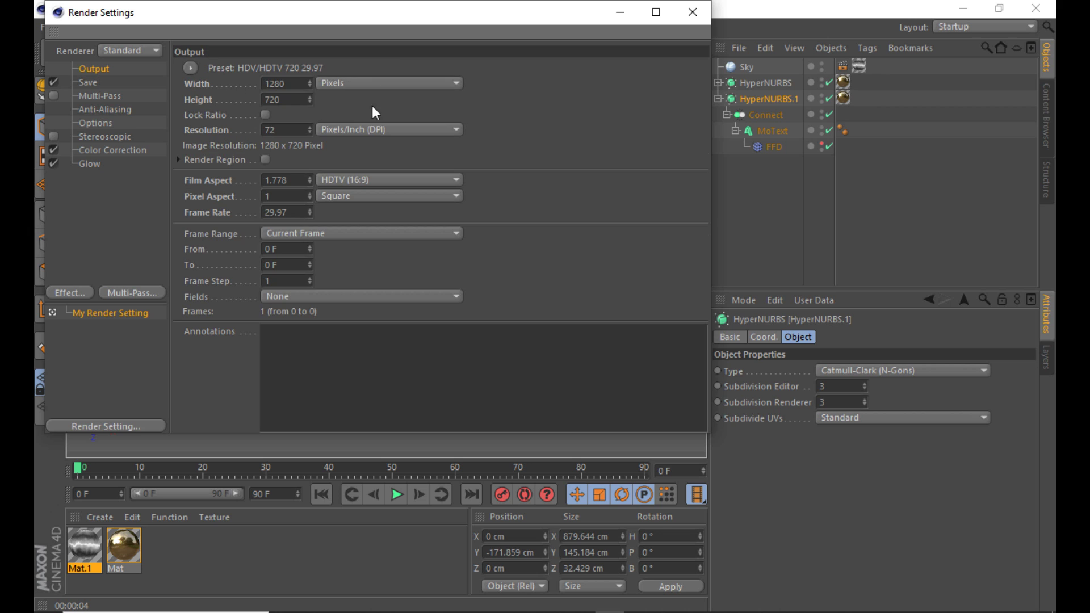
click(99, 81)
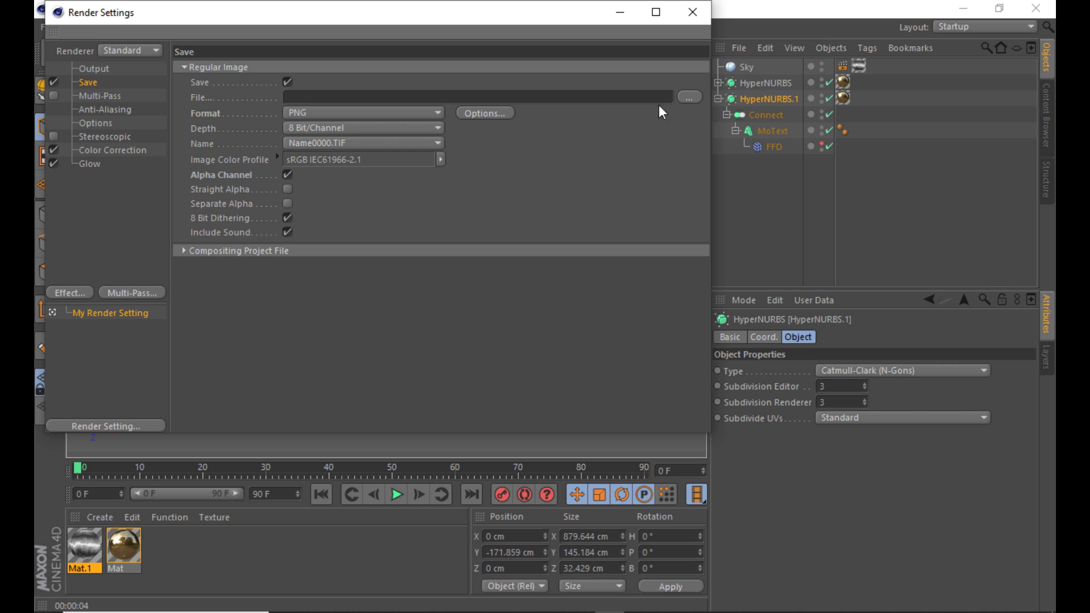
click(706, 16)
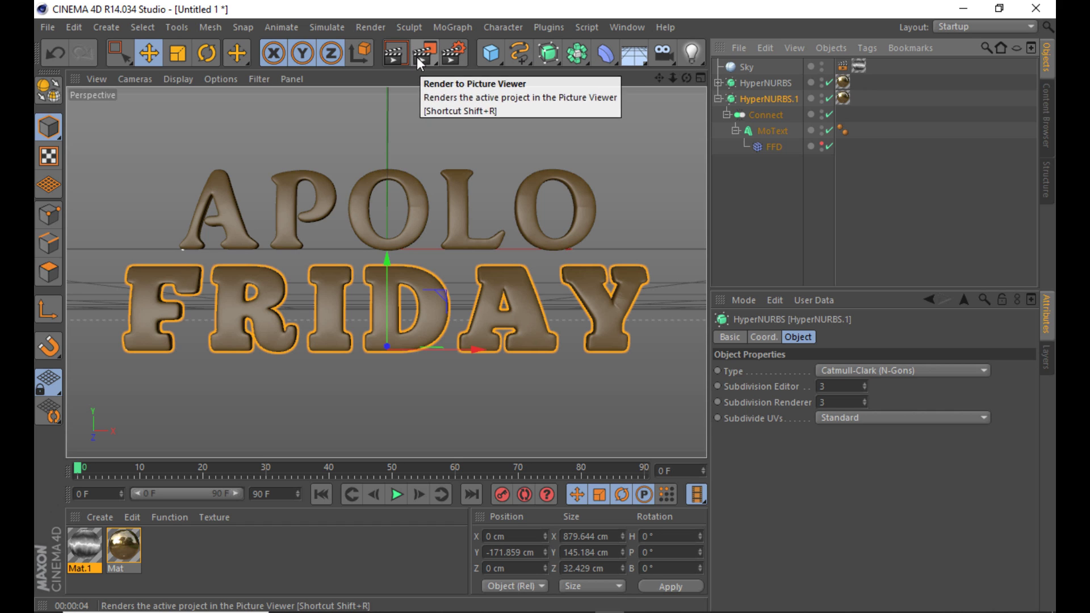
drag(677, 80, 676, 80)
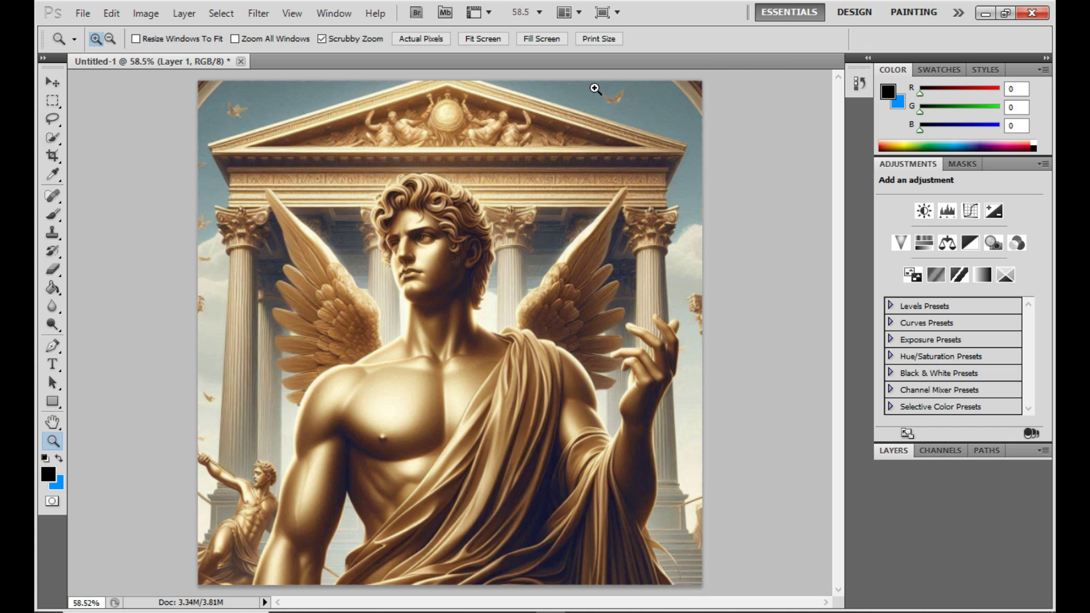
- Place the APOLO FRIDAY render file into the statue image
click(897, 449)
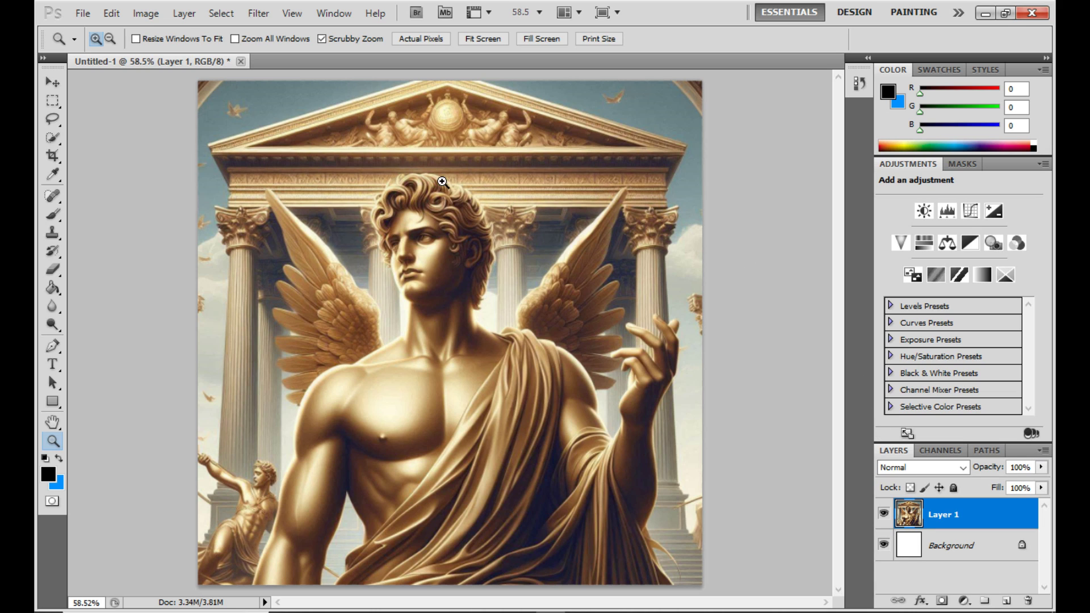
click(52, 84)
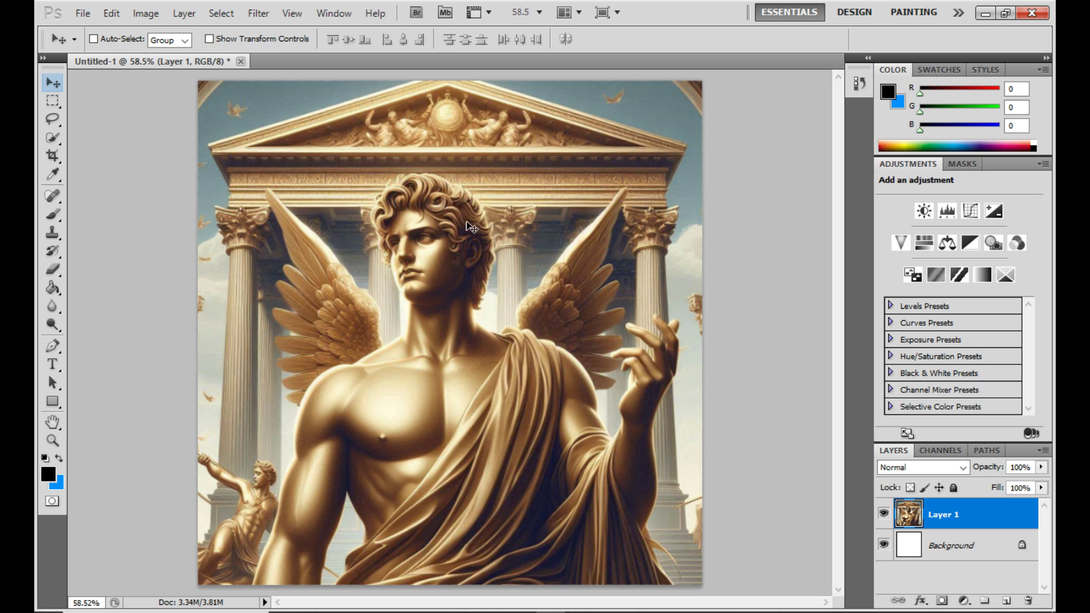
click(83, 14)
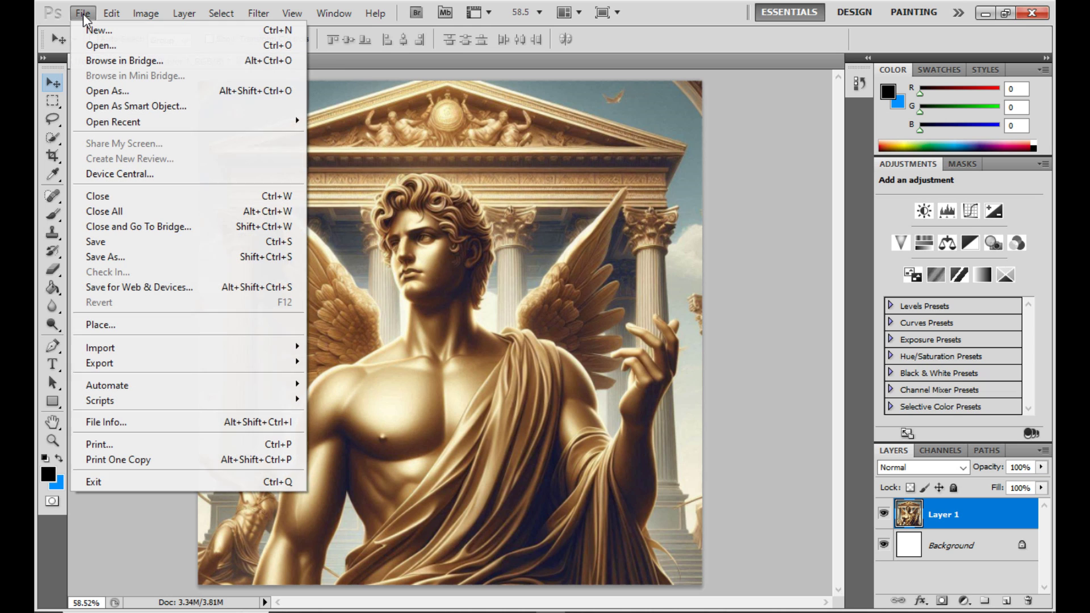
click(121, 325)
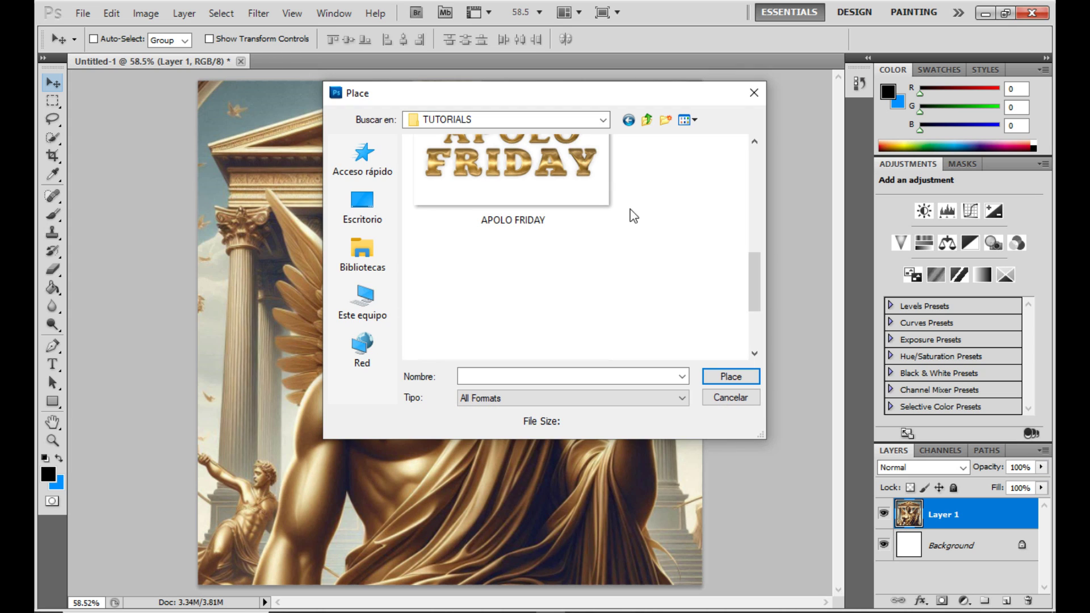
click(484, 186)
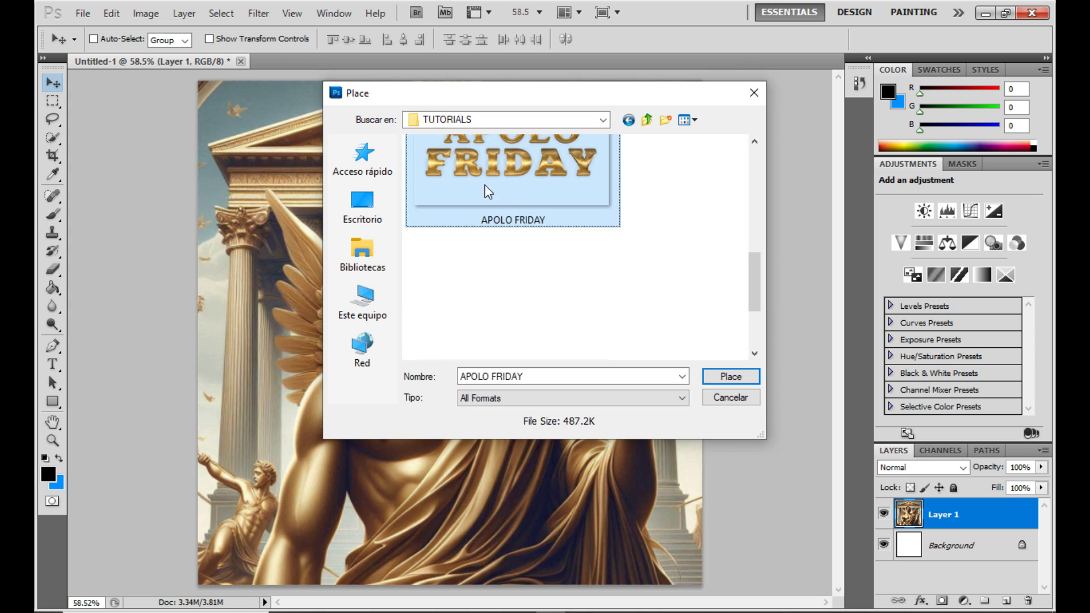
click(710, 374)
- Scale the text down to about 24.6%, move it over the statue's lower body and commit
drag(539, 272, 536, 454)
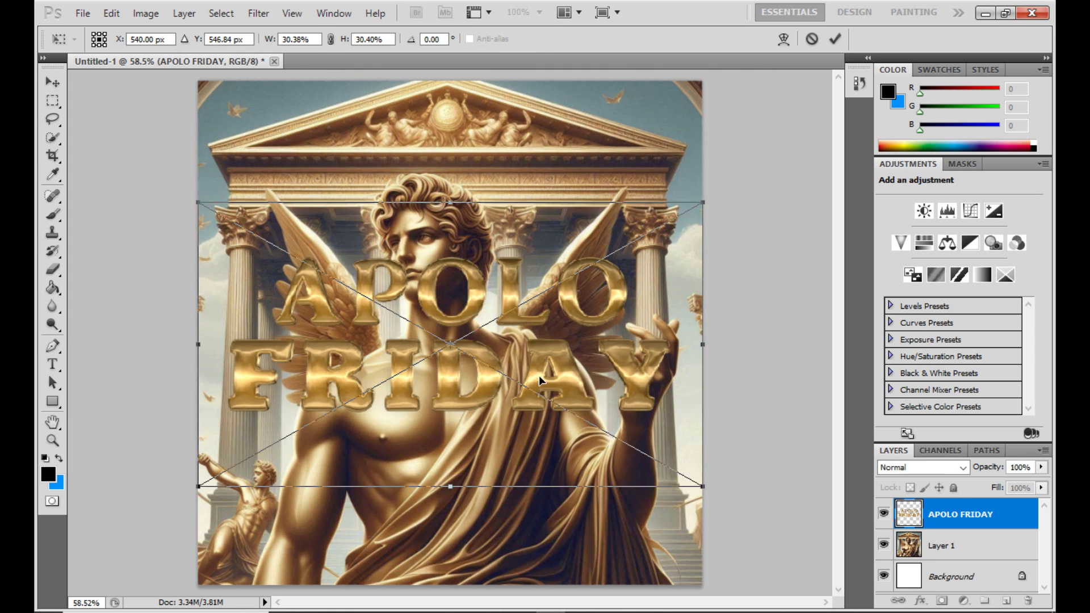
alt+scroll(617, 332, down, 2)
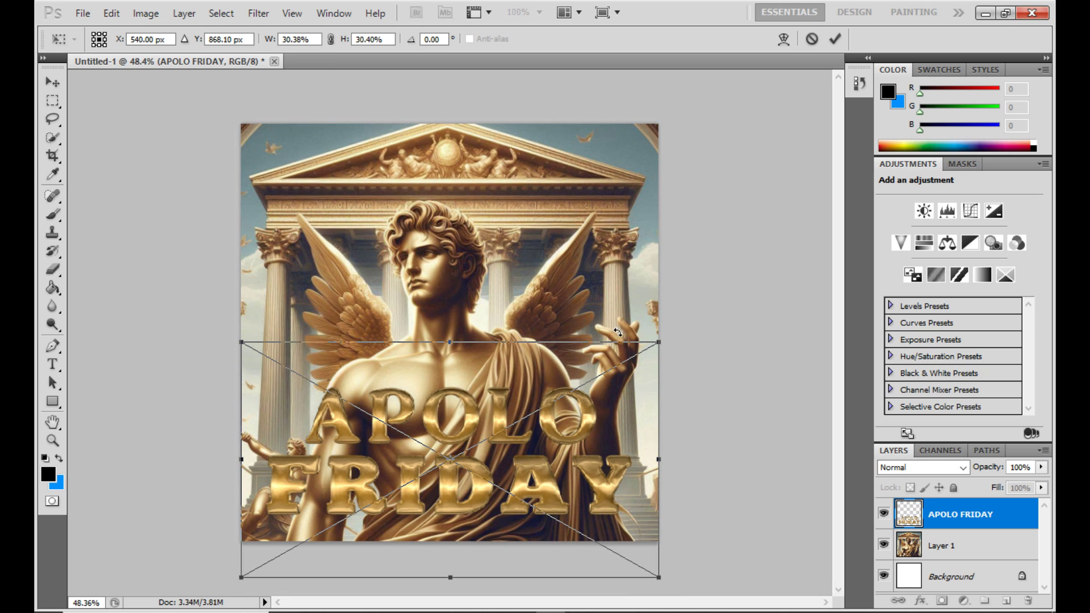
shift+drag(654, 341, 580, 388)
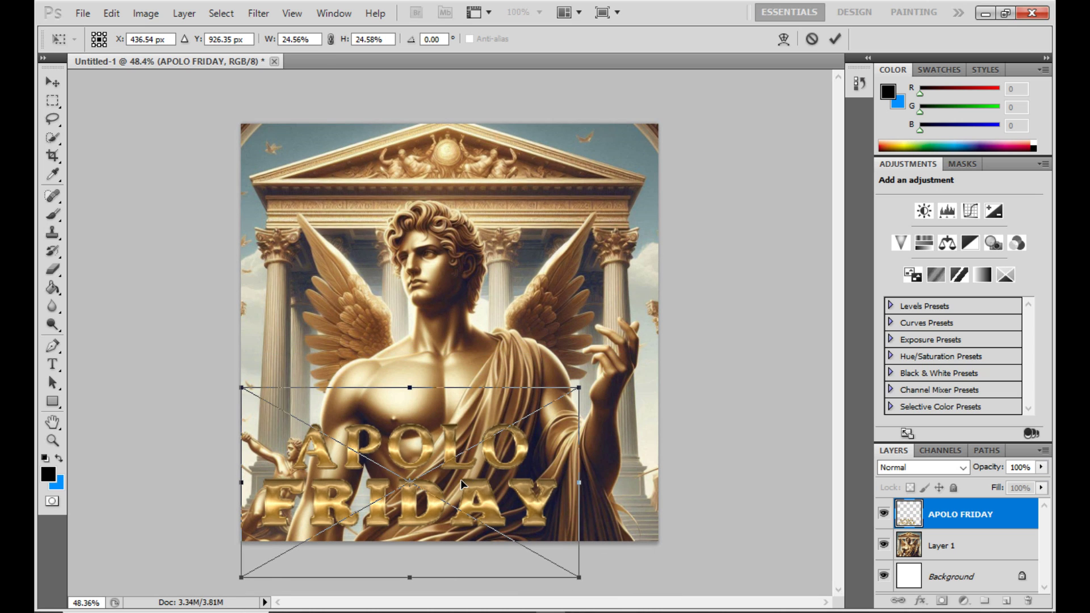
drag(466, 486, 507, 486)
alt+scroll(441, 438, up, 2)
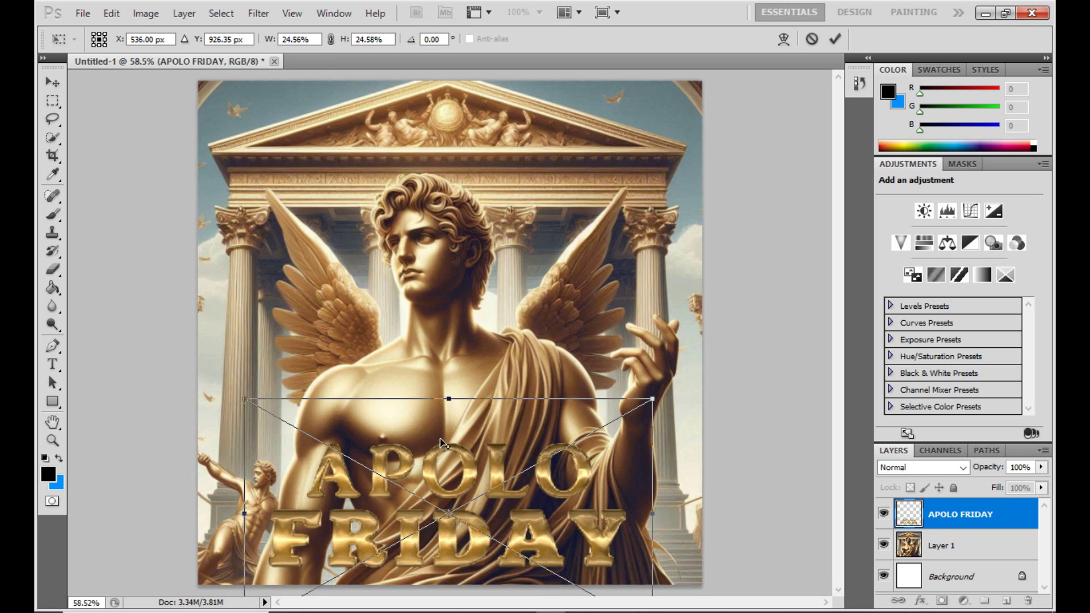
click(835, 39)
alt+scroll(497, 335, up, 1)
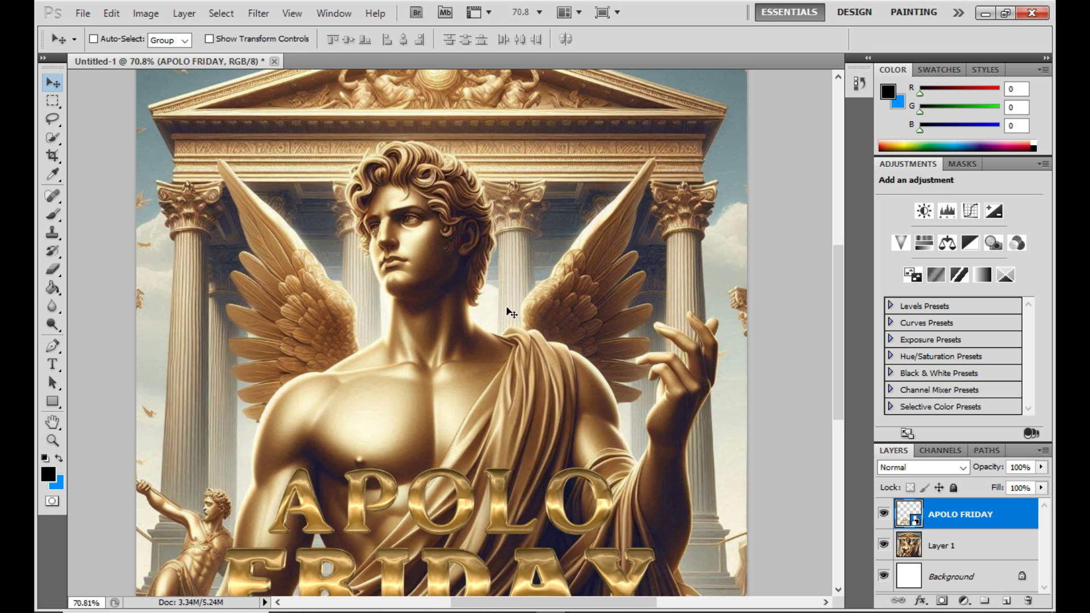
- Zoom the view to actual pixels and make Layer 1 active
click(52, 441)
scroll(509, 269, down, 2)
scroll(510, 269, down, 5)
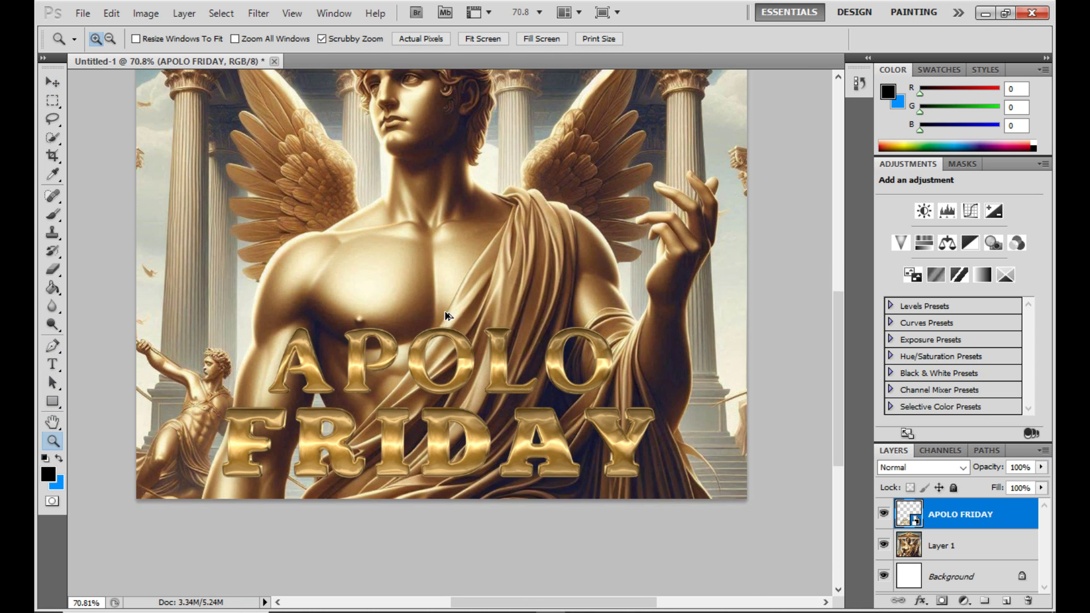
alt+scroll(446, 317, up, 1)
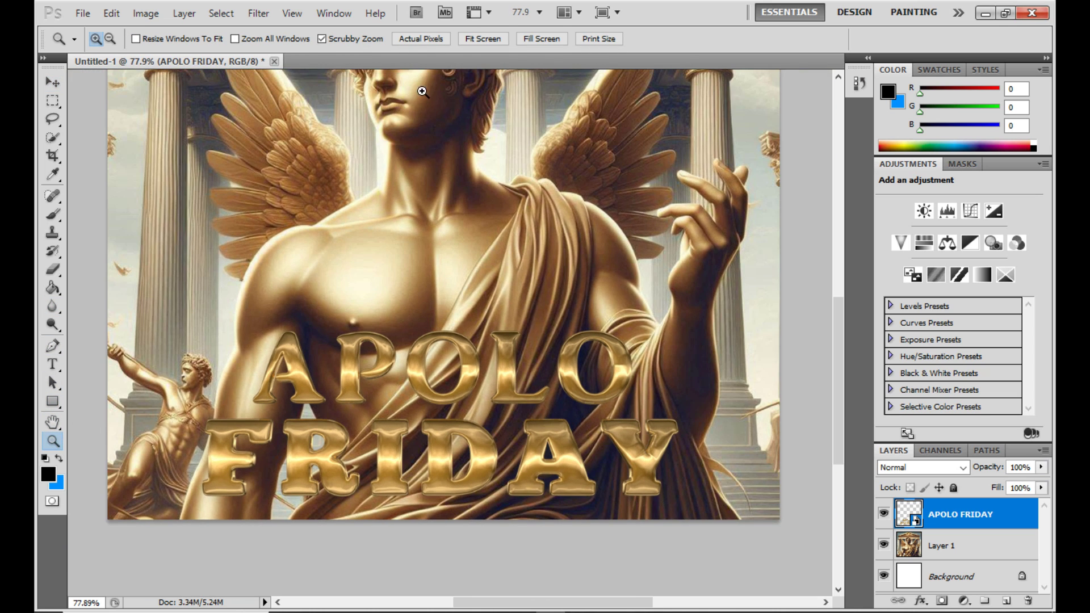
click(431, 38)
alt+scroll(458, 199, down, 4)
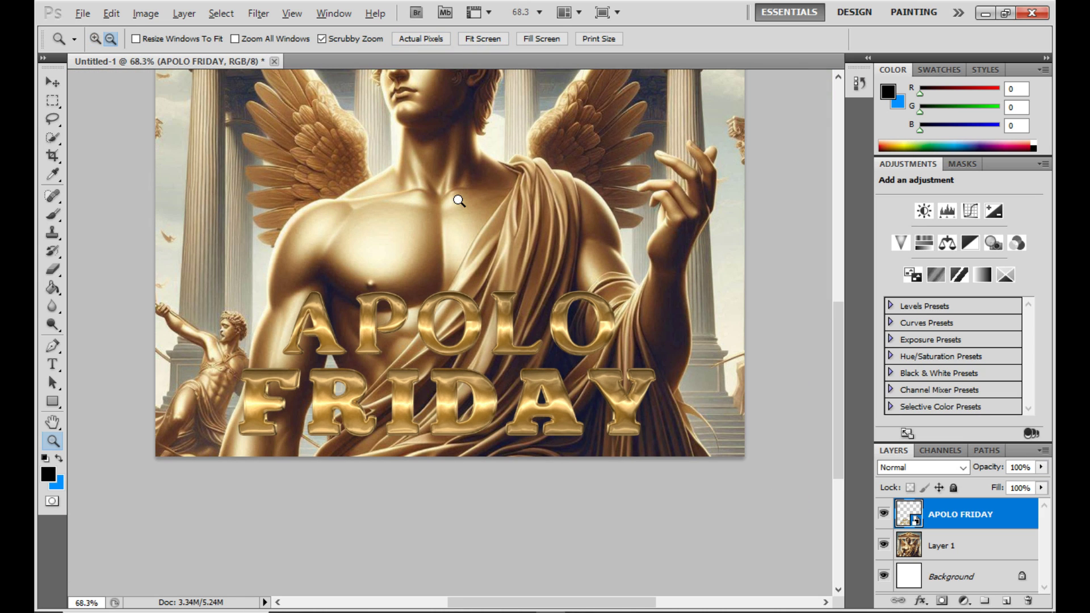
alt+scroll(453, 227, down, 1)
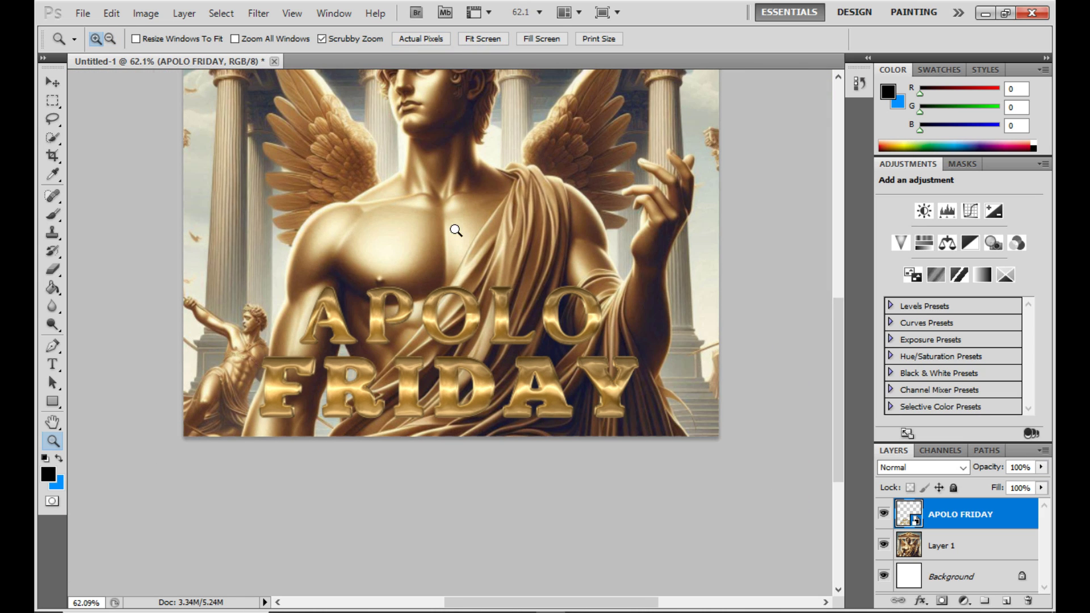
alt+scroll(495, 243, up, 1)
click(992, 546)
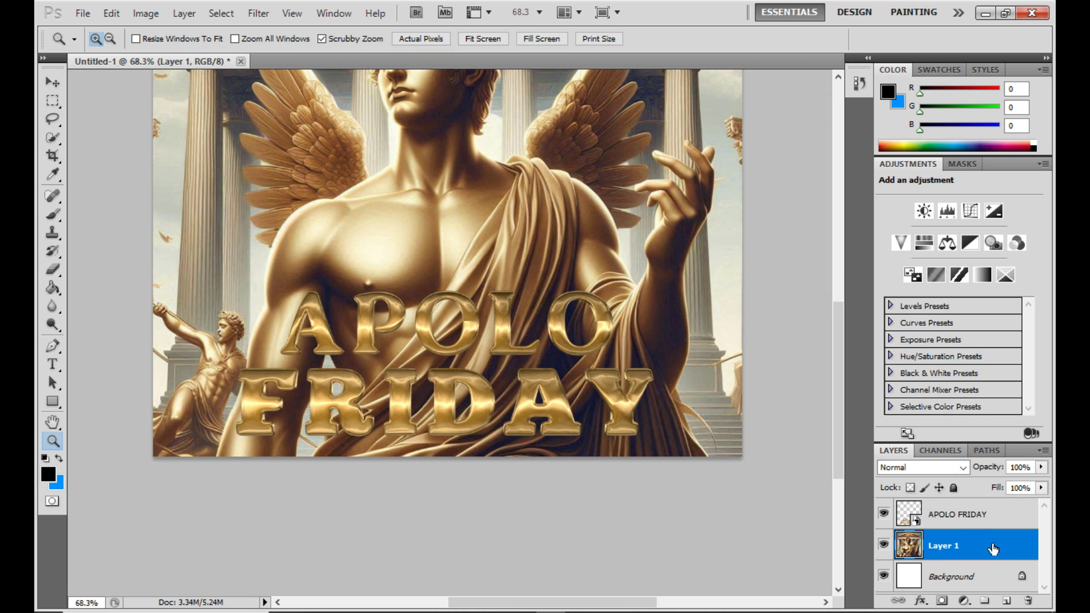
- Add a new layer above Layer 1 and fill it solid black
click(1005, 601)
alt+scroll(429, 372, down, 3)
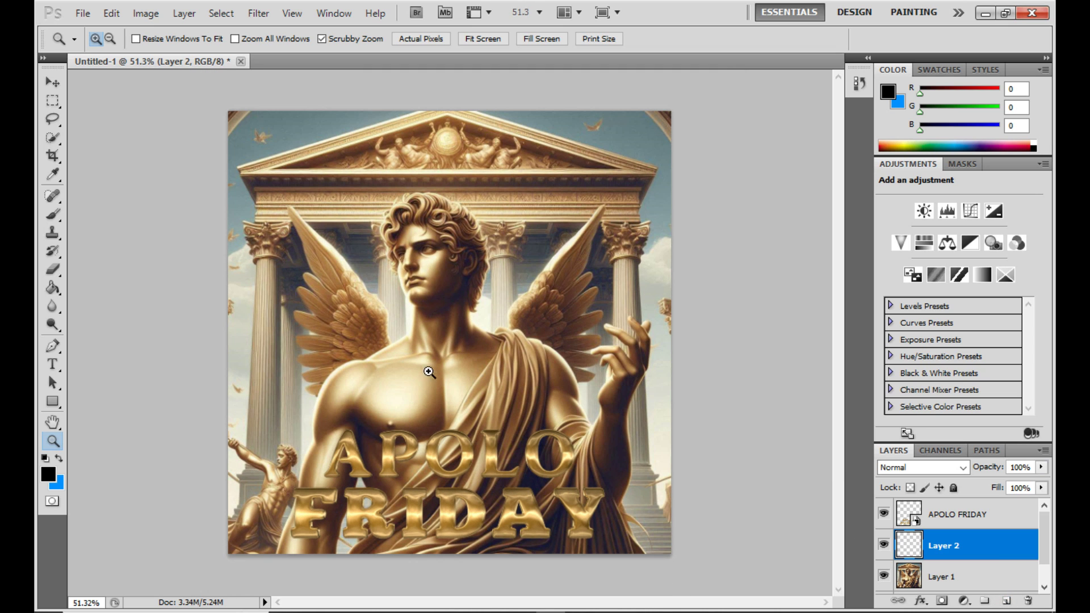
click(57, 288)
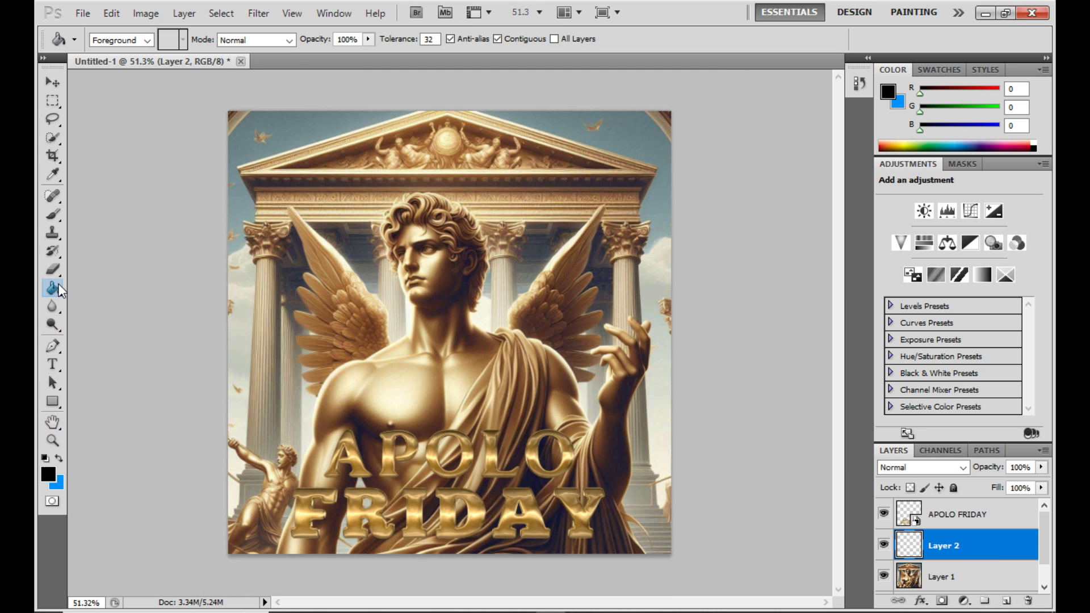
click(443, 307)
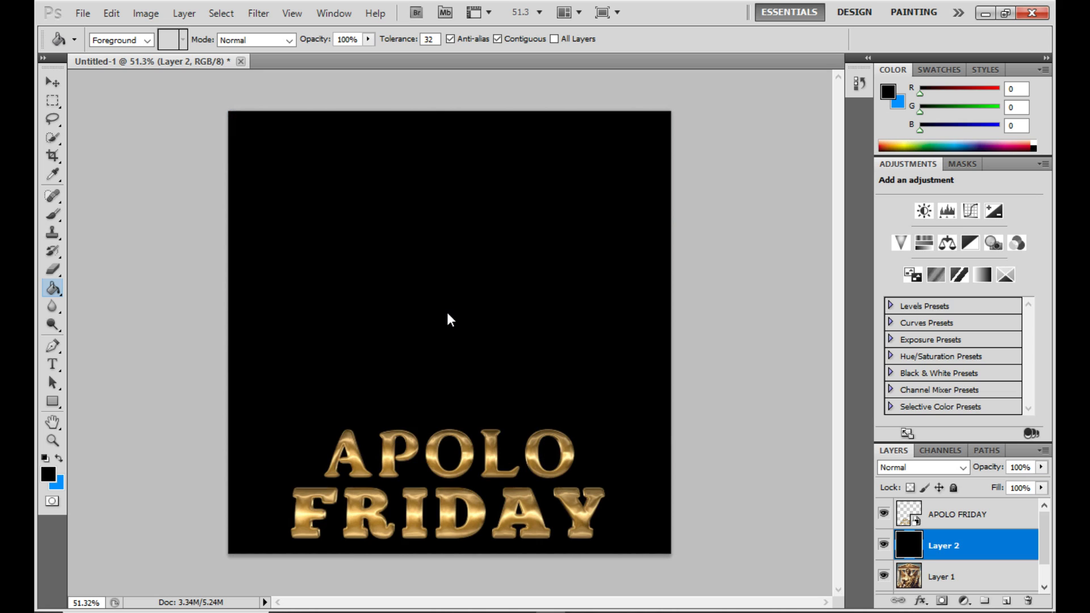
- Try the Clone Stamp at 2500 px on the black layer and dismiss the source error
click(57, 216)
click(55, 232)
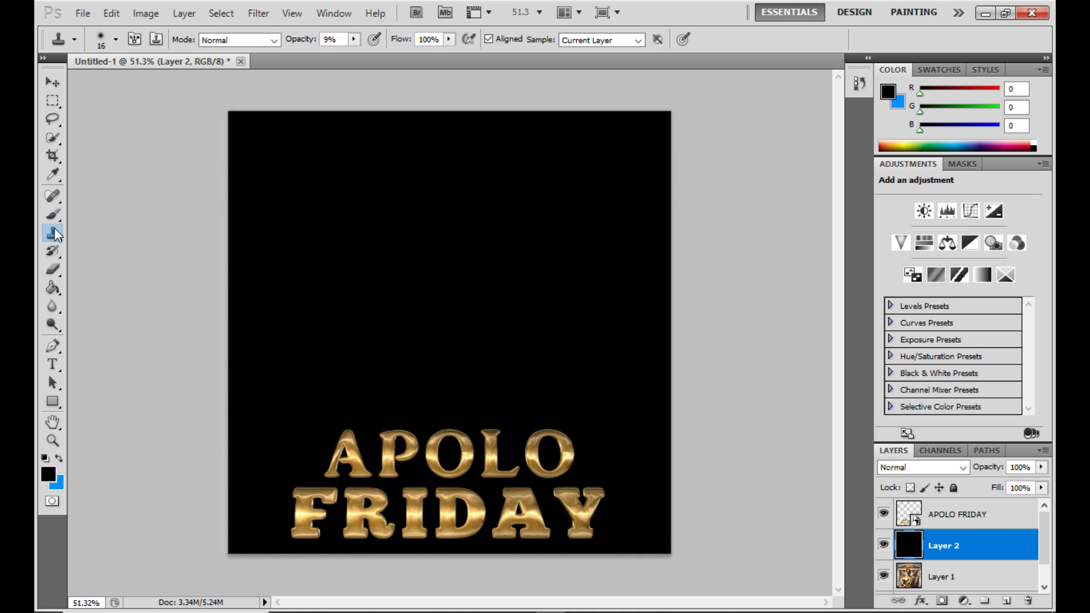
right_click(304, 250)
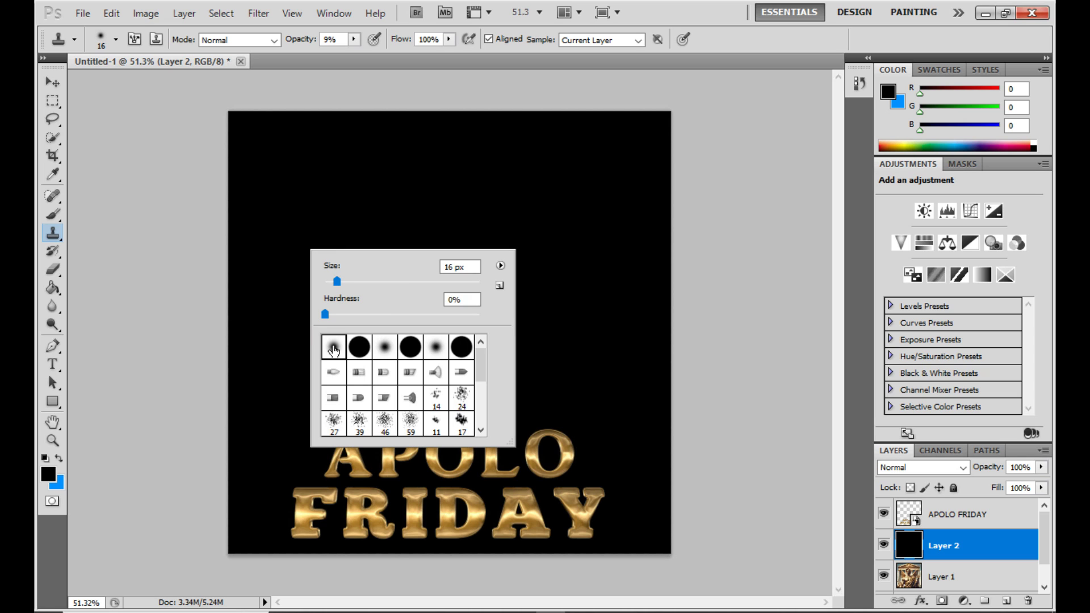
click(459, 267)
text(2500)
key(Return)
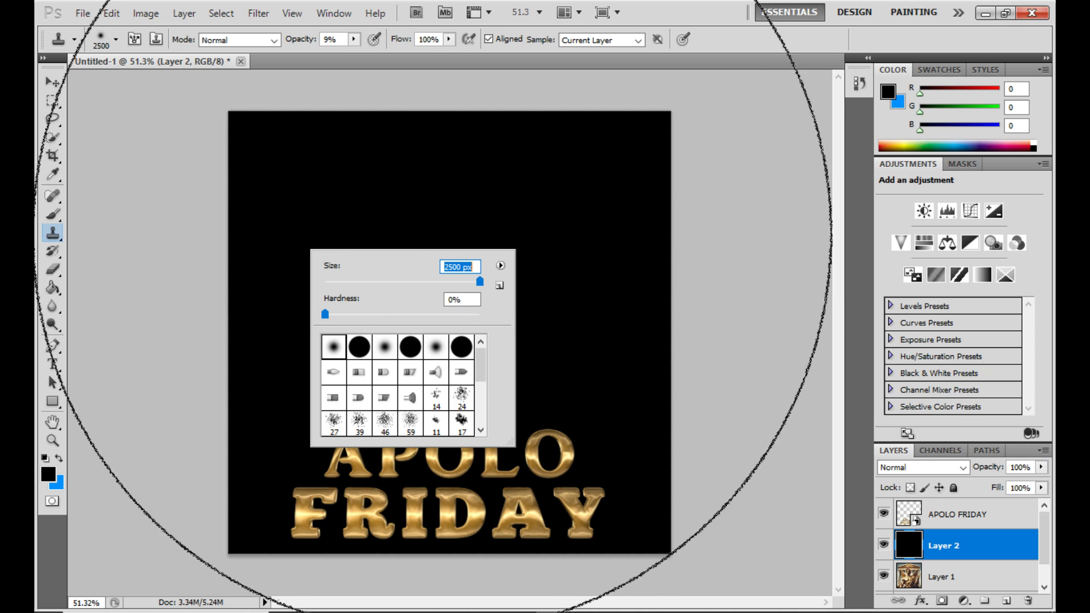
key(Return)
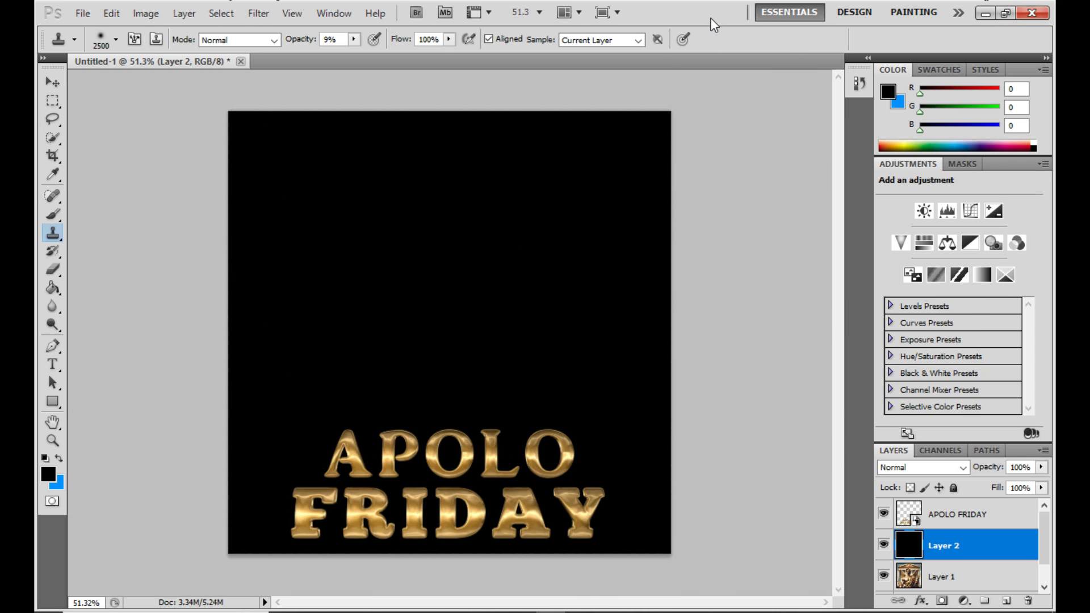
key(ctrl+minus)
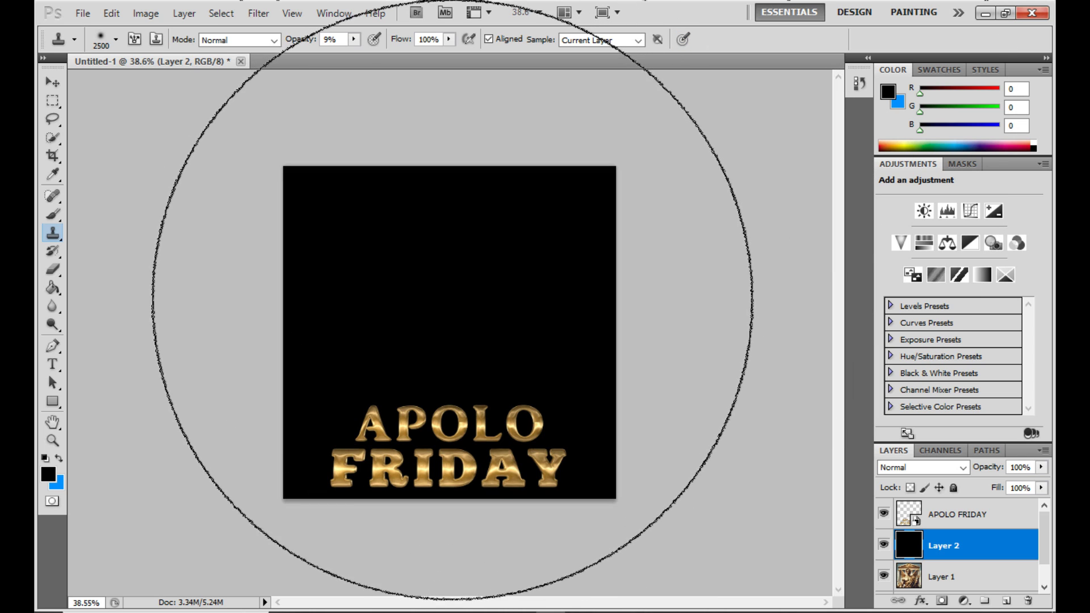
click(454, 299)
click(548, 252)
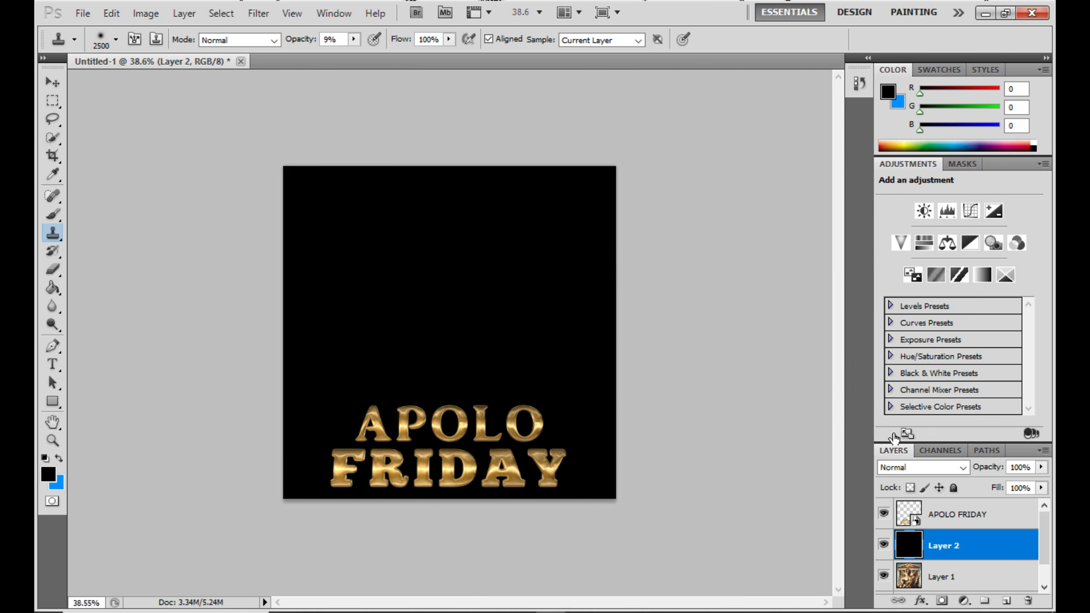
- Retry the Clone Stamp at 1242 px, dismiss the error and toggle Layer 2's visibility
right_click(452, 247)
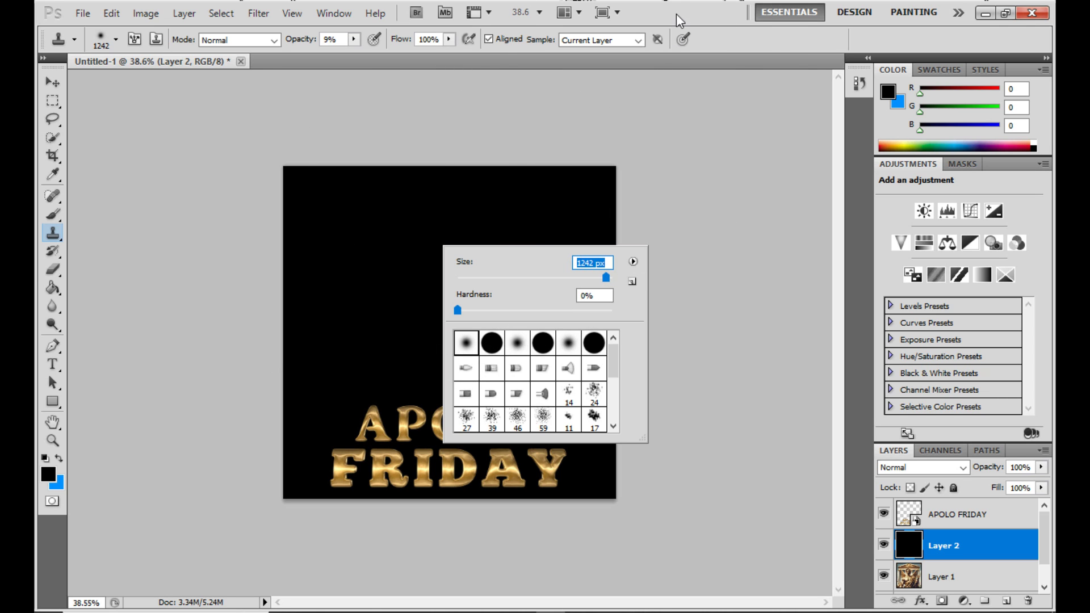
text(1242)
key(Return)
click(446, 304)
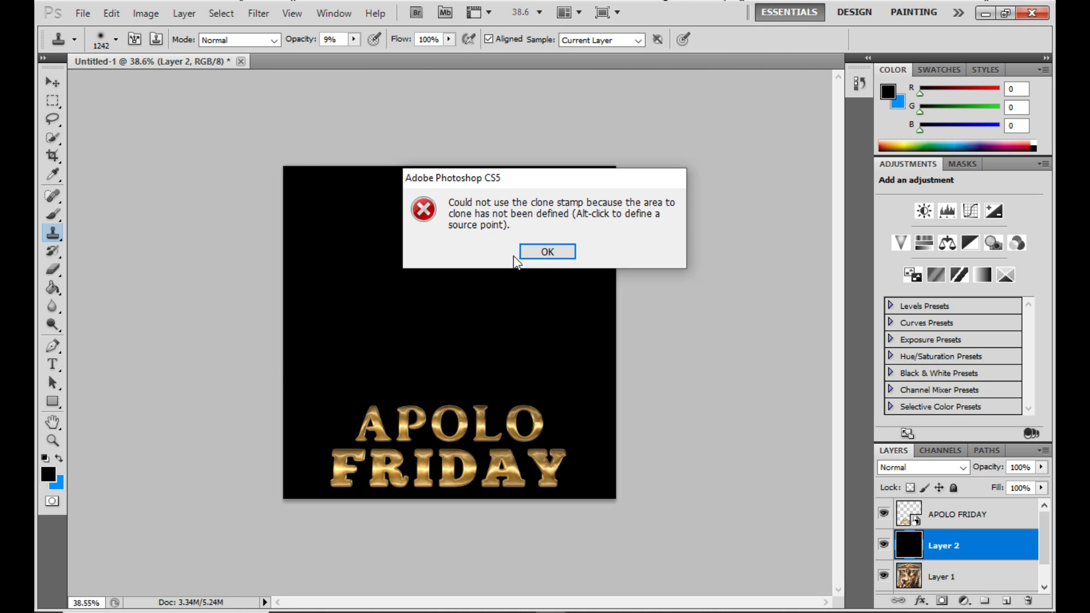
click(545, 250)
click(884, 545)
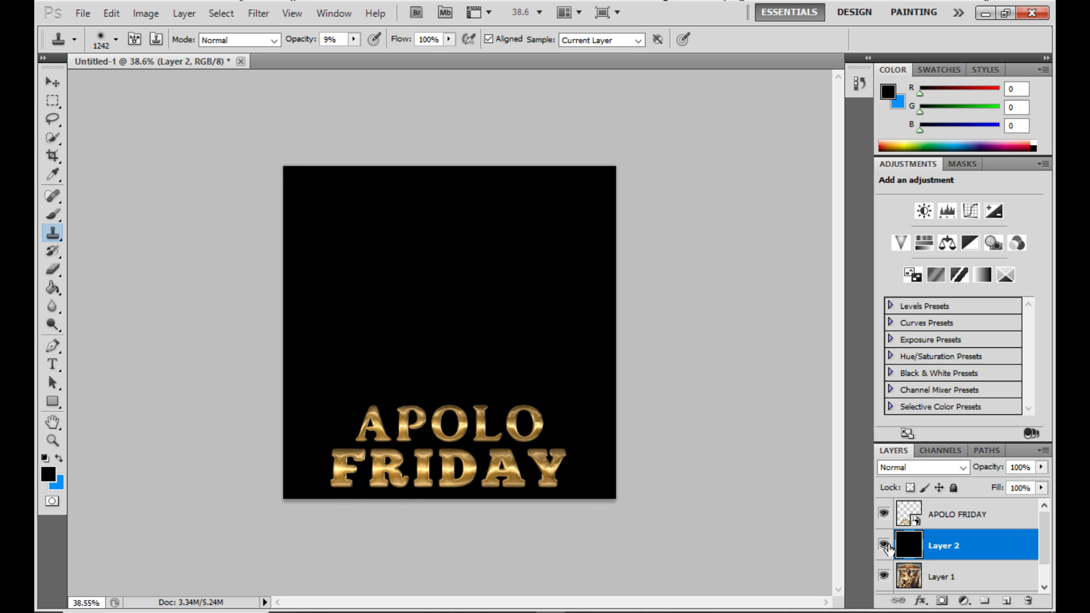
- Set the Eraser to 2028 px and test-erase the black fill
click(53, 269)
right_click(416, 271)
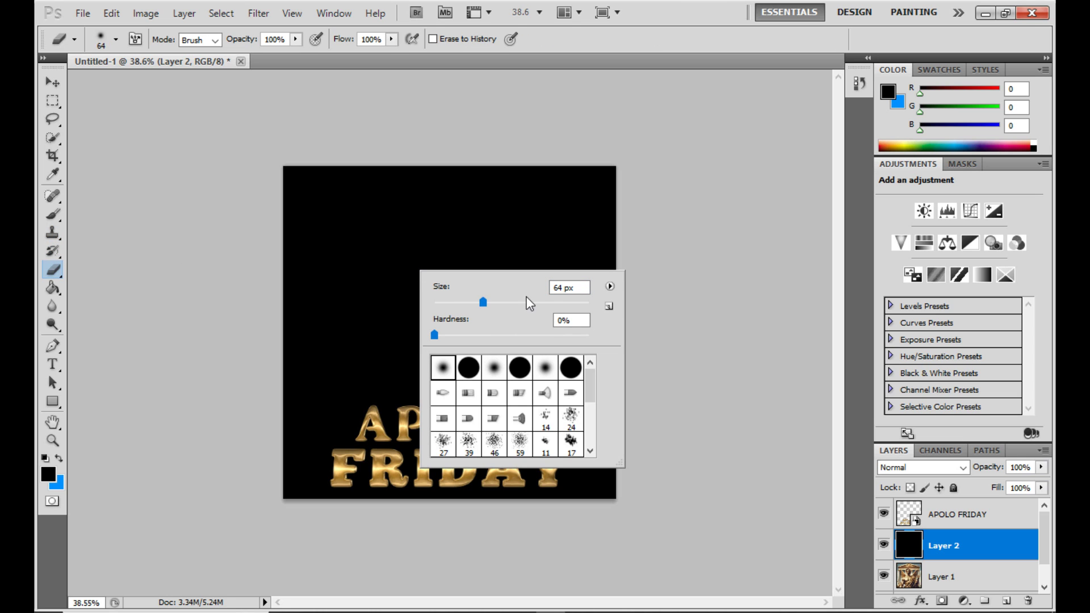
drag(528, 302, 591, 307)
key(Return)
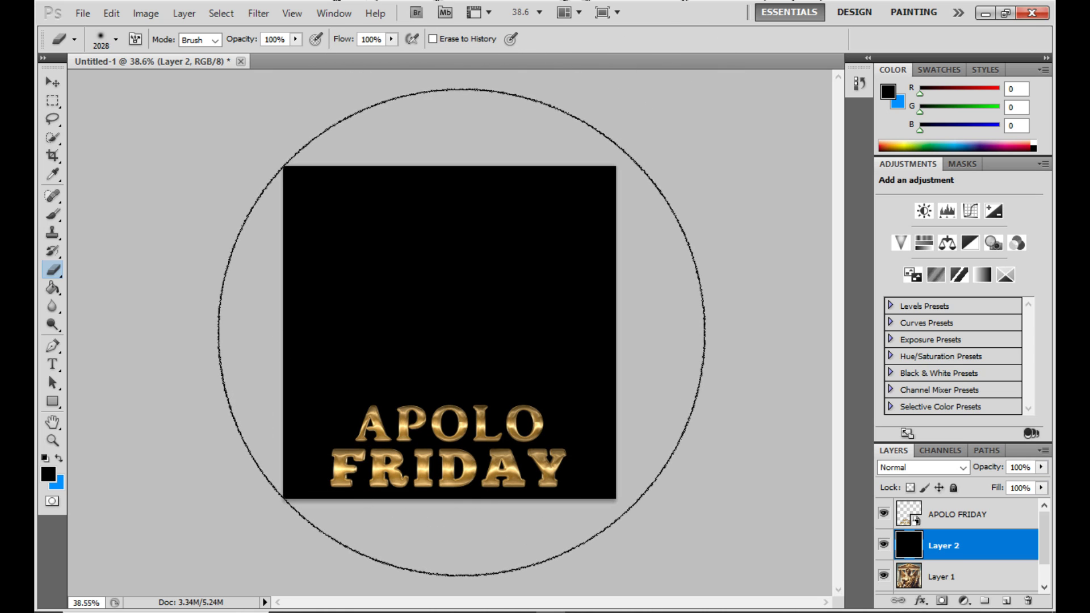
click(458, 327)
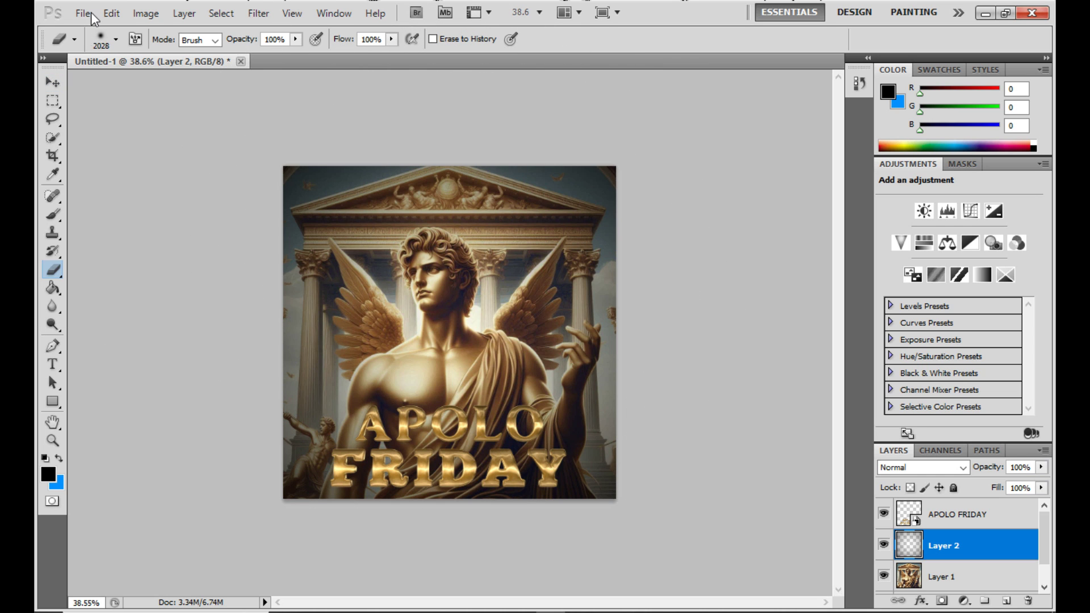
- Restore the black fill, set eraser opacity to 55%, test-erase and undo
click(112, 13)
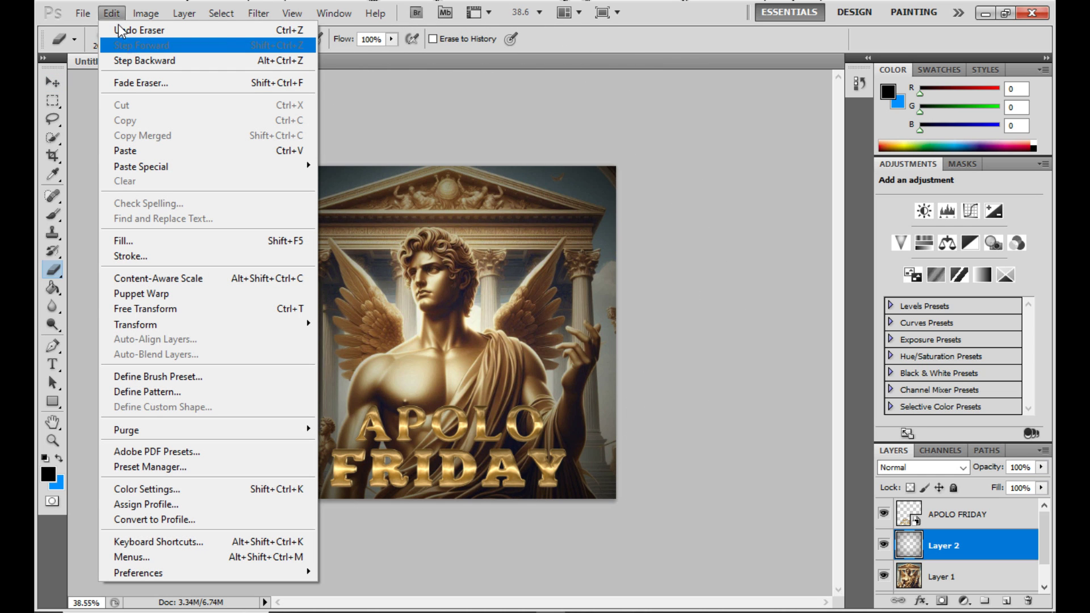
click(442, 104)
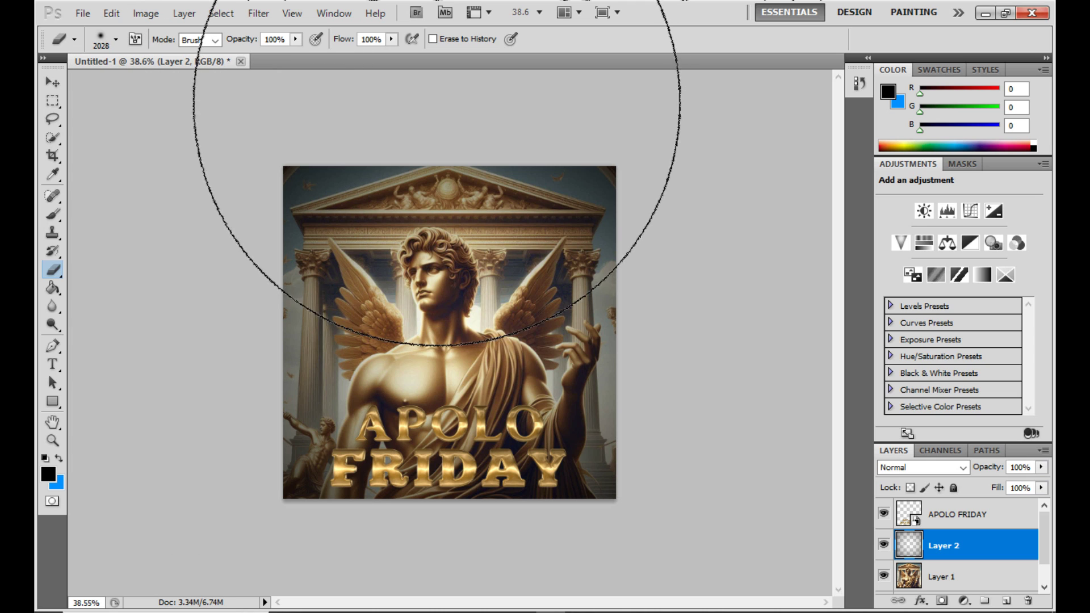
key(alt+BackSpace)
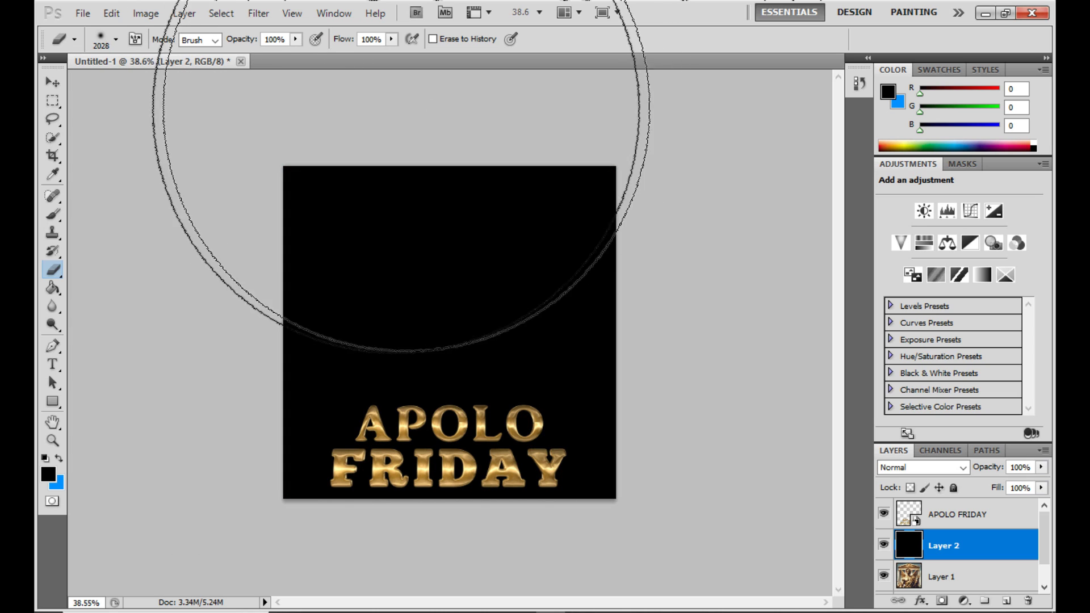
click(295, 40)
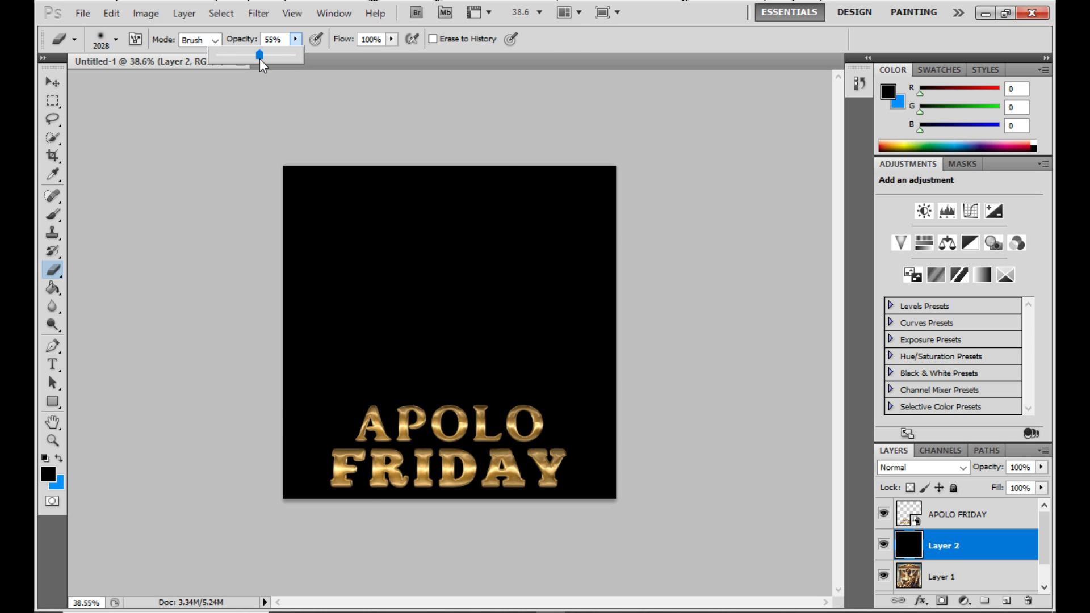
click(460, 312)
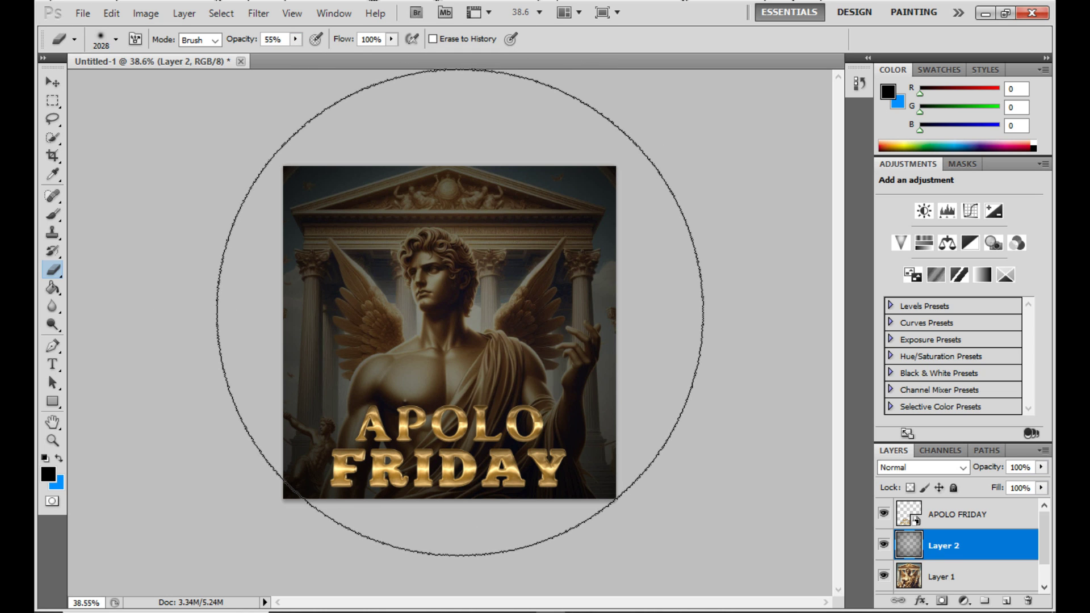
key(ctrl+z)
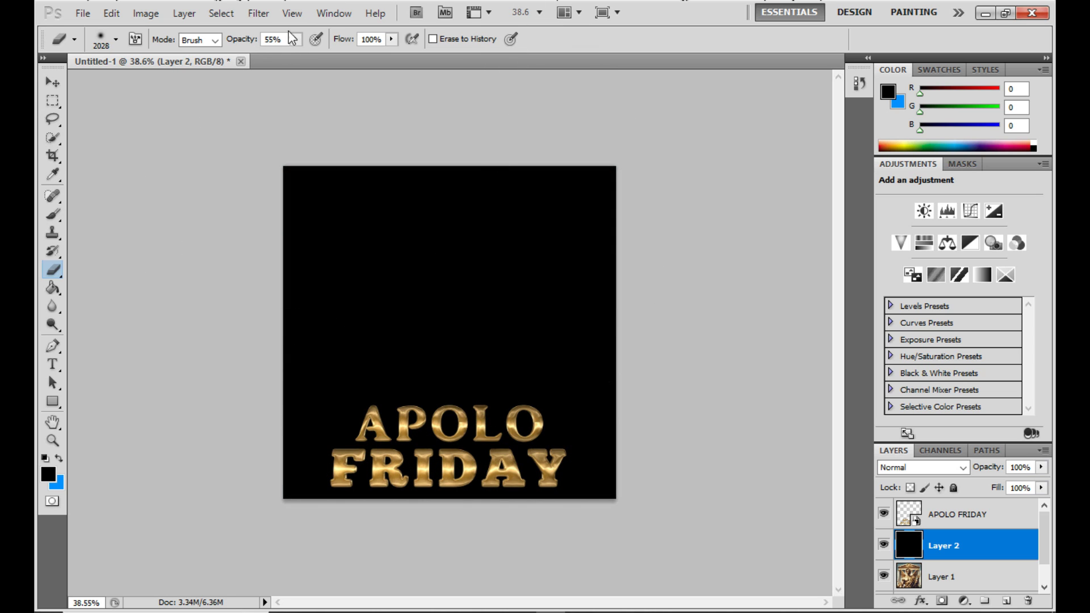
- Raise eraser opacity to 100% and erase the black from Layer 2
click(295, 40)
drag(295, 55, 349, 62)
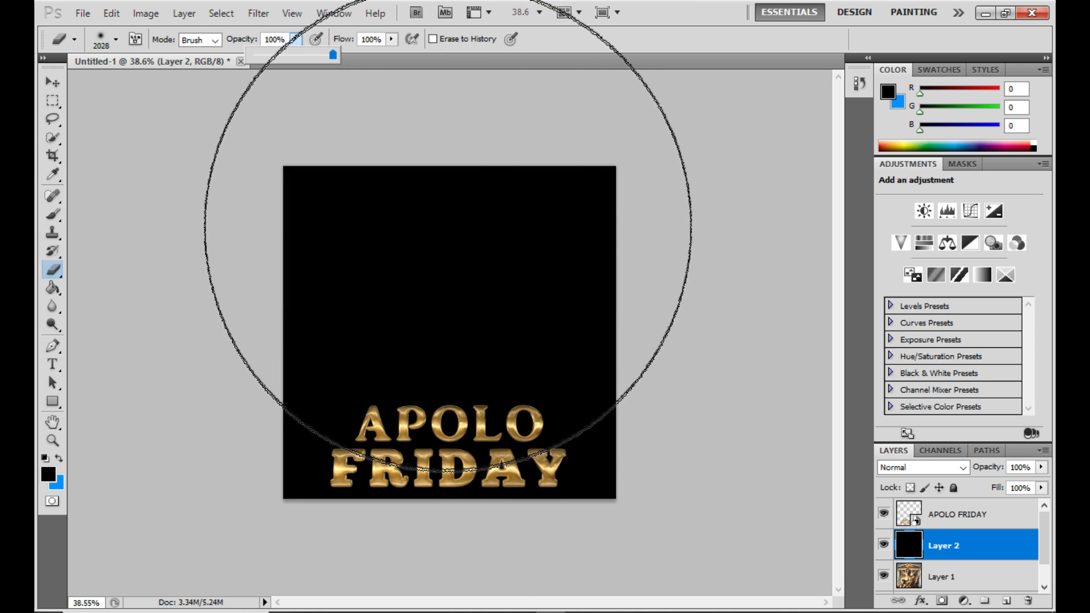
alt+scroll(447, 227, down, 2)
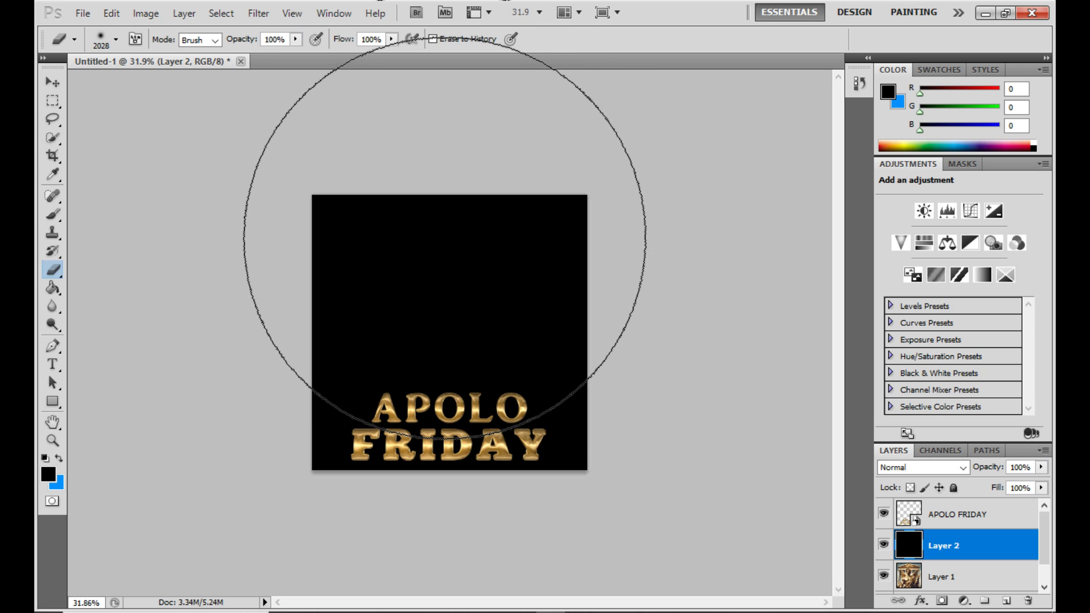
drag(445, 232, 440, 232)
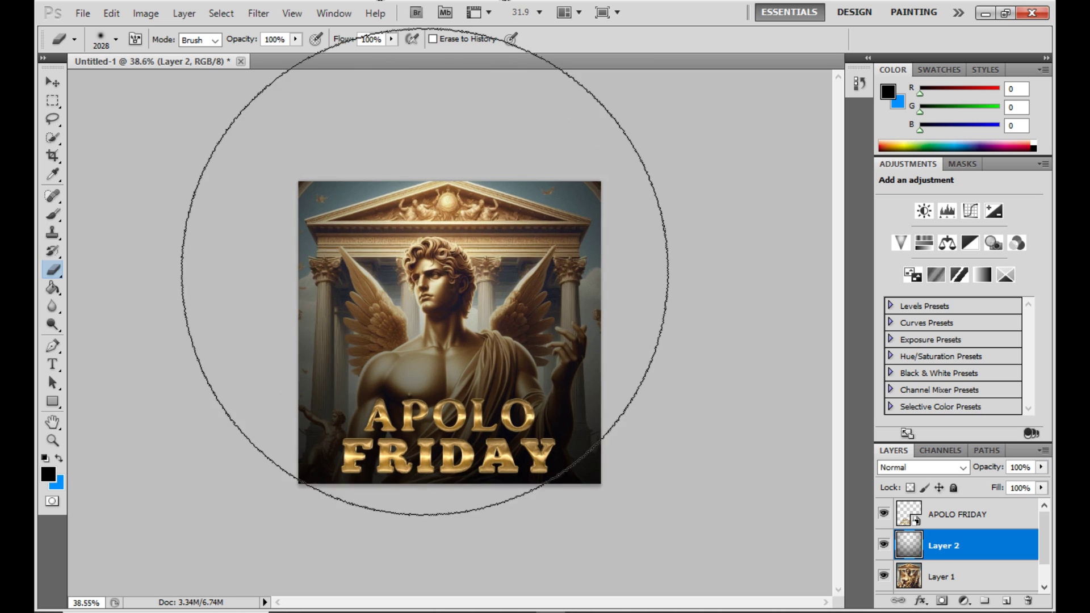
alt+scroll(441, 262, up, 2)
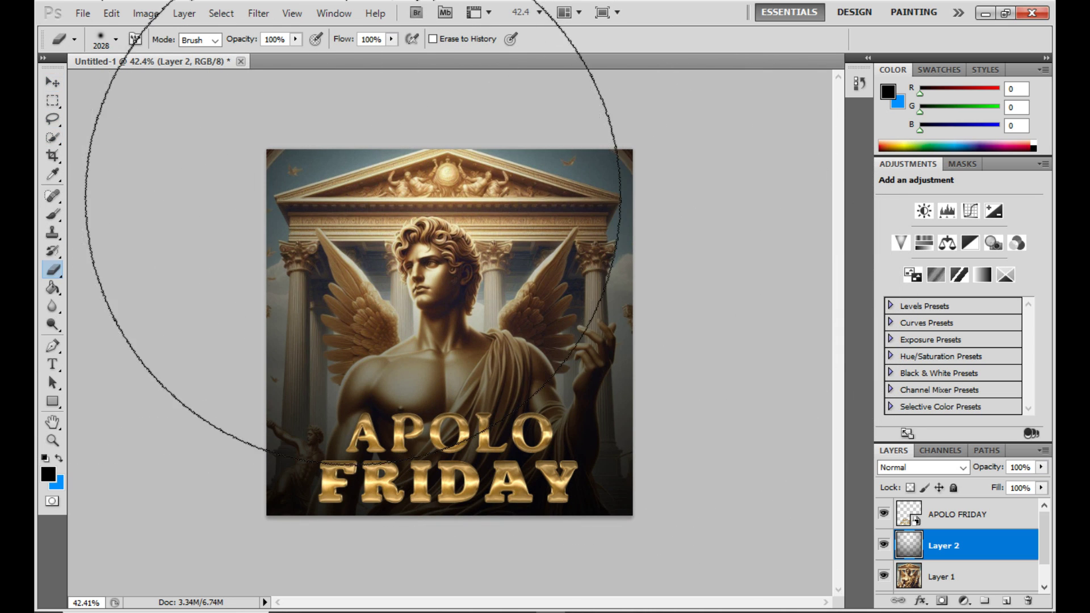
alt+scroll(397, 256, down, 2)
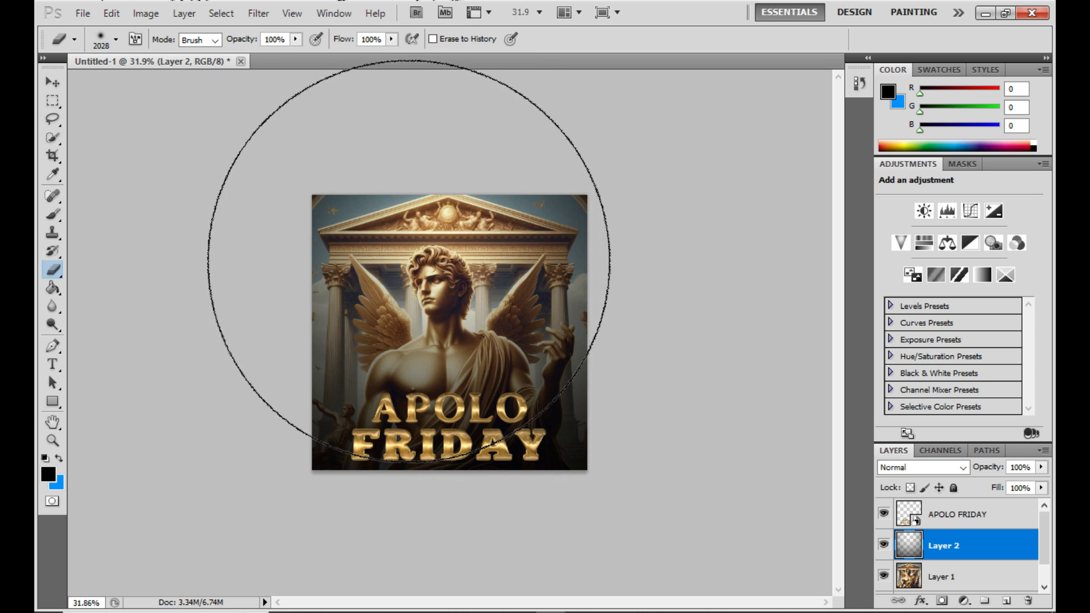
alt+scroll(443, 247, down, 1)
- Shrink the soft eraser to about 1000 px and erase over the angel's upper body
right_click(440, 255)
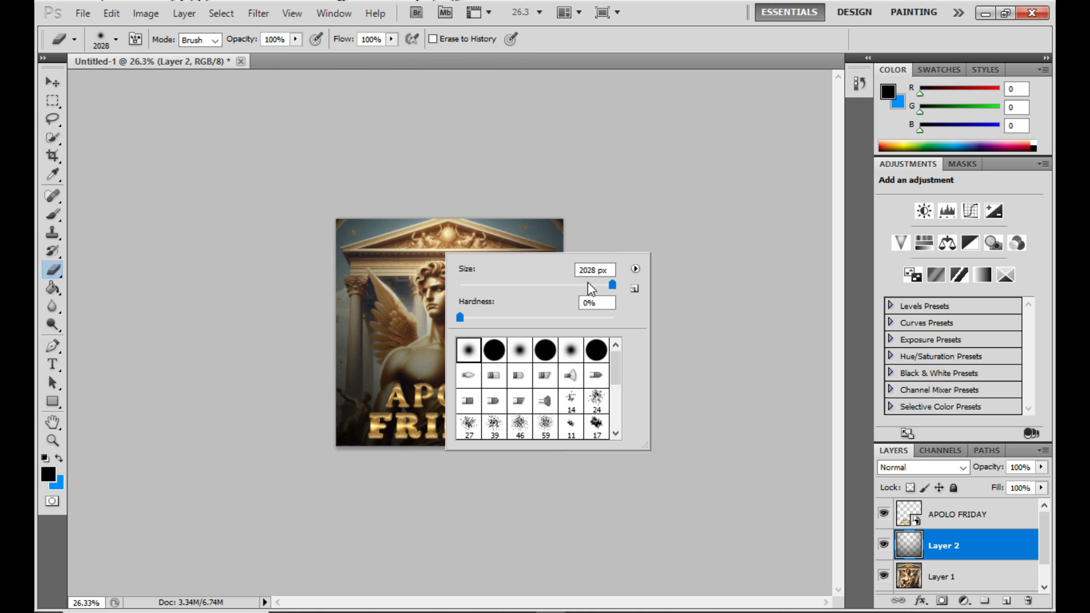
drag(611, 285, 611, 285)
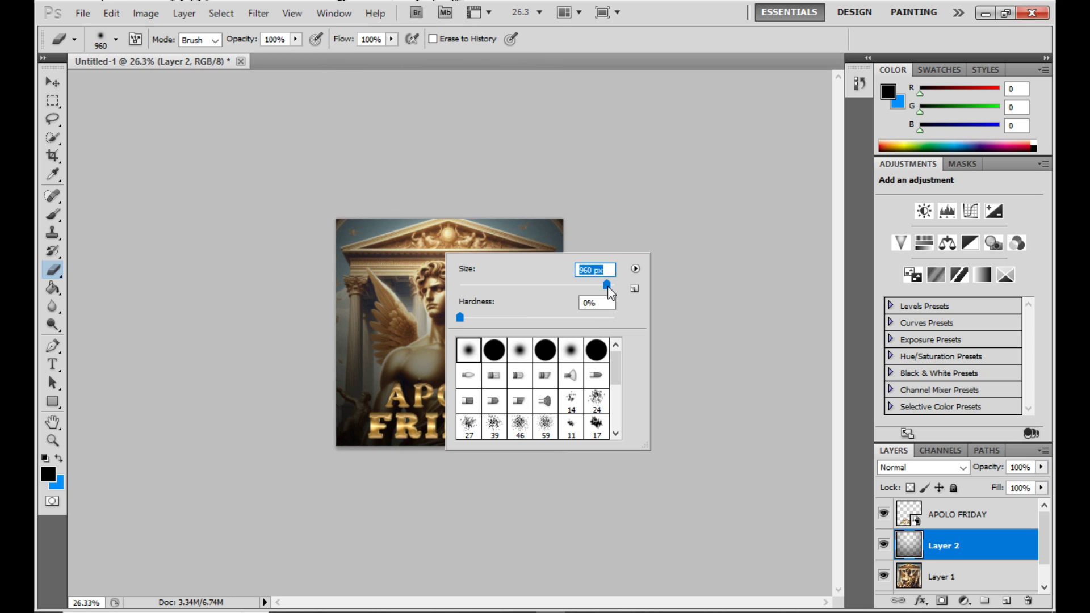
key(Return)
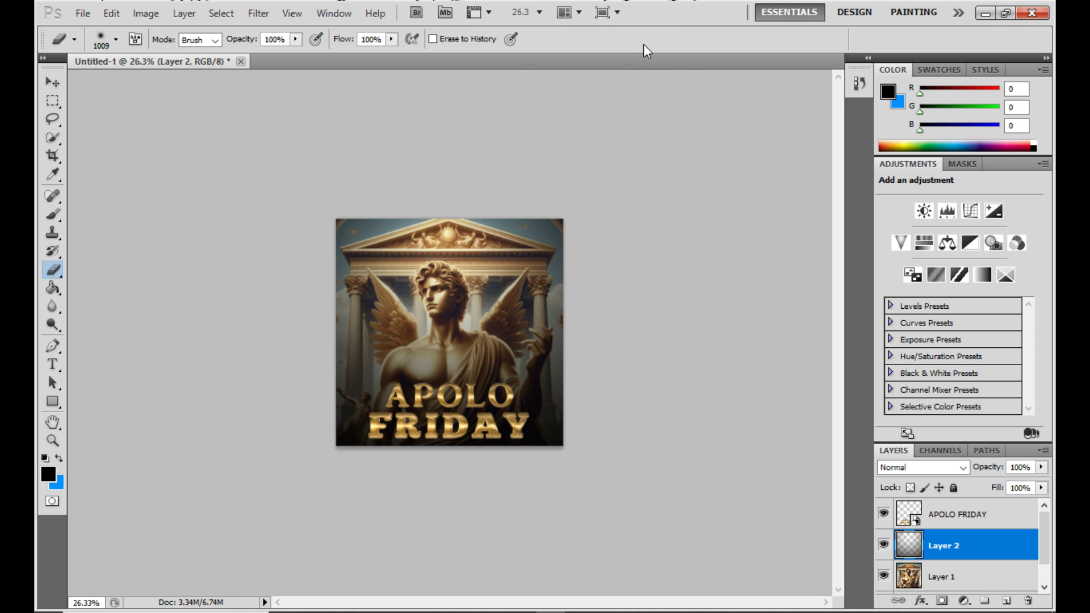
alt+scroll(493, 204, down, 1)
click(444, 289)
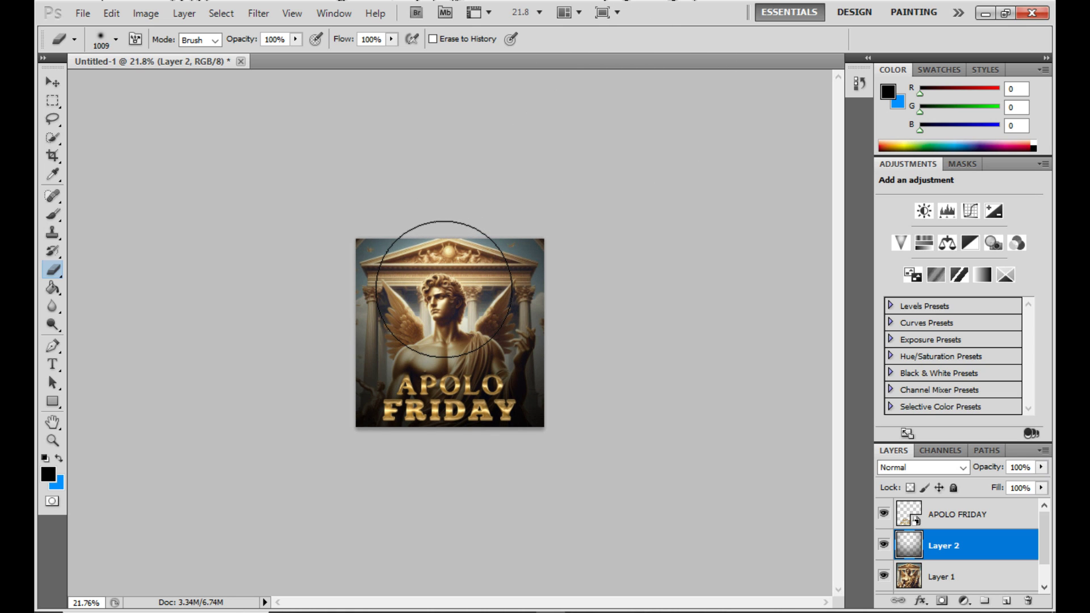
alt+scroll(446, 291, up, 1)
alt+scroll(448, 292, up, 2)
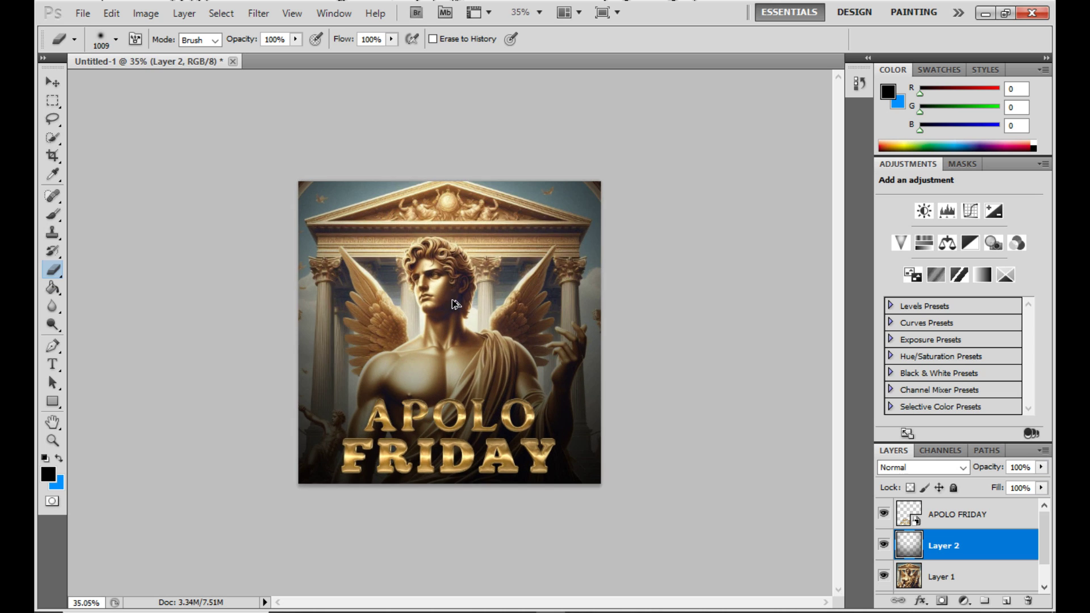
alt+scroll(454, 293, up, 2)
alt+scroll(454, 292, up, 1)
alt+scroll(446, 264, down, 1)
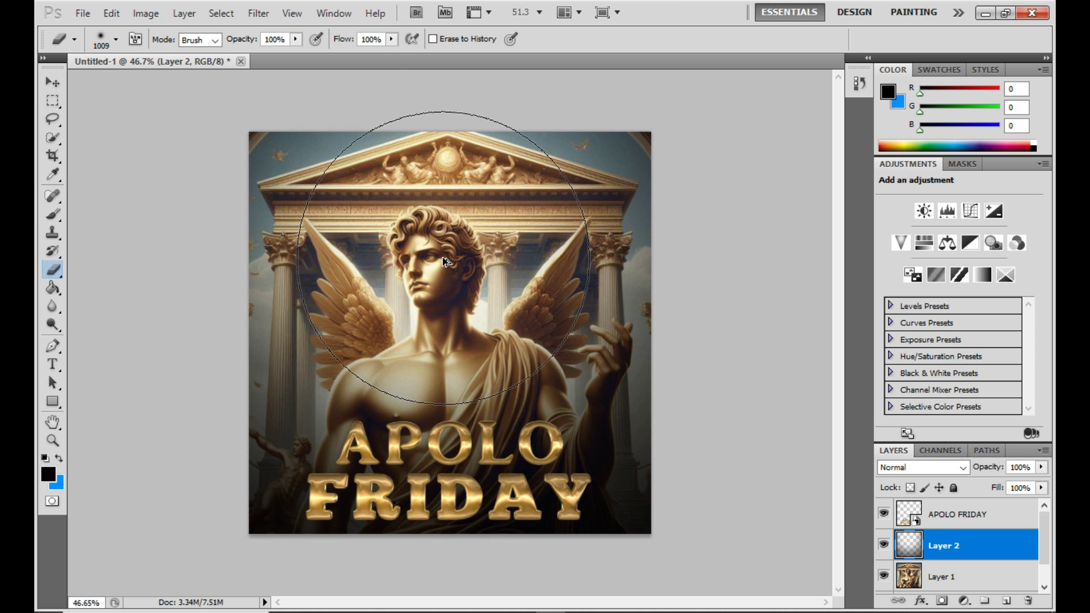
alt+scroll(437, 259, down, 1)
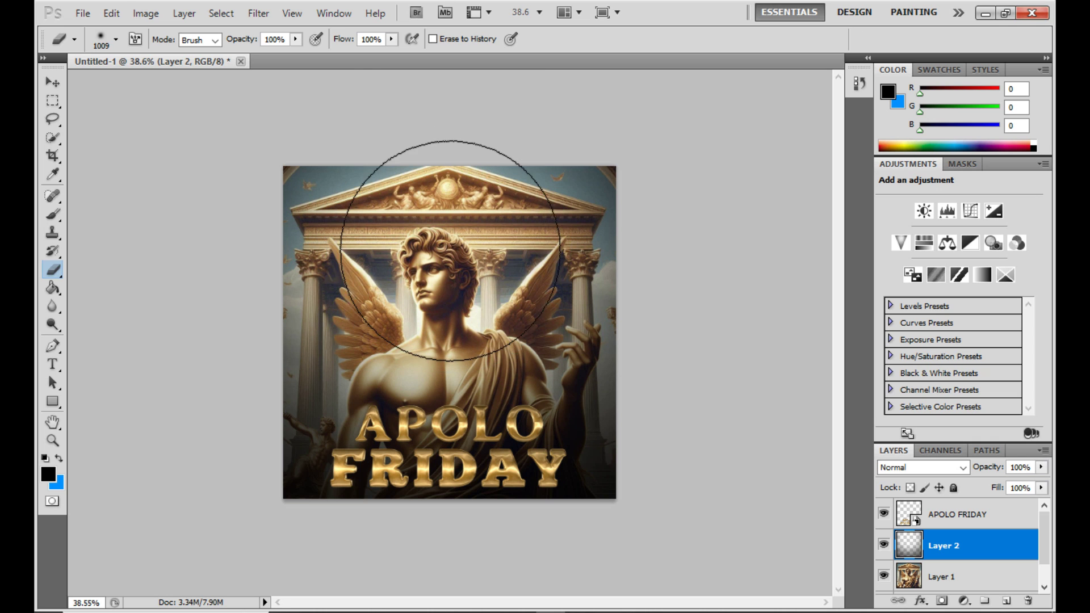
click(452, 251)
alt+scroll(451, 252, up, 1)
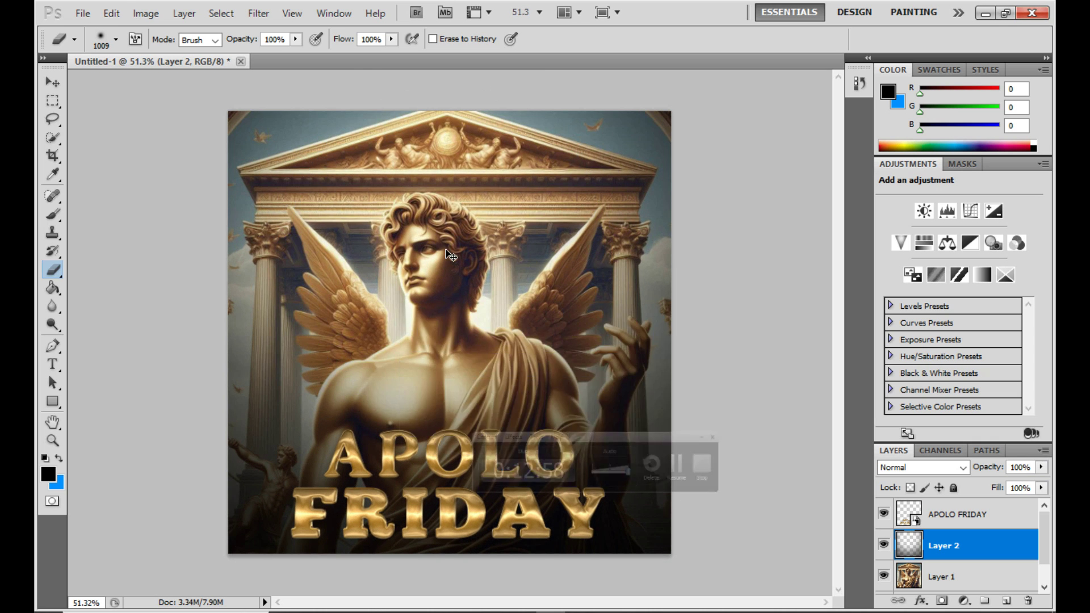
- Select the APOLO FRIDAY layer and open its Blending Options
click(51, 83)
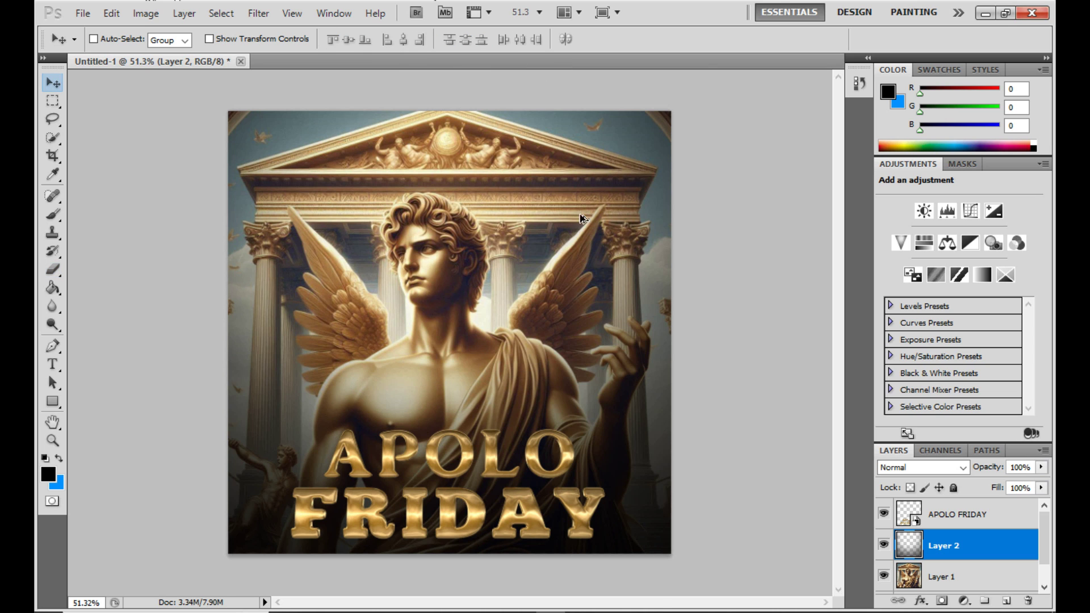
alt+scroll(594, 290, up, 1)
scroll(595, 290, down, 2)
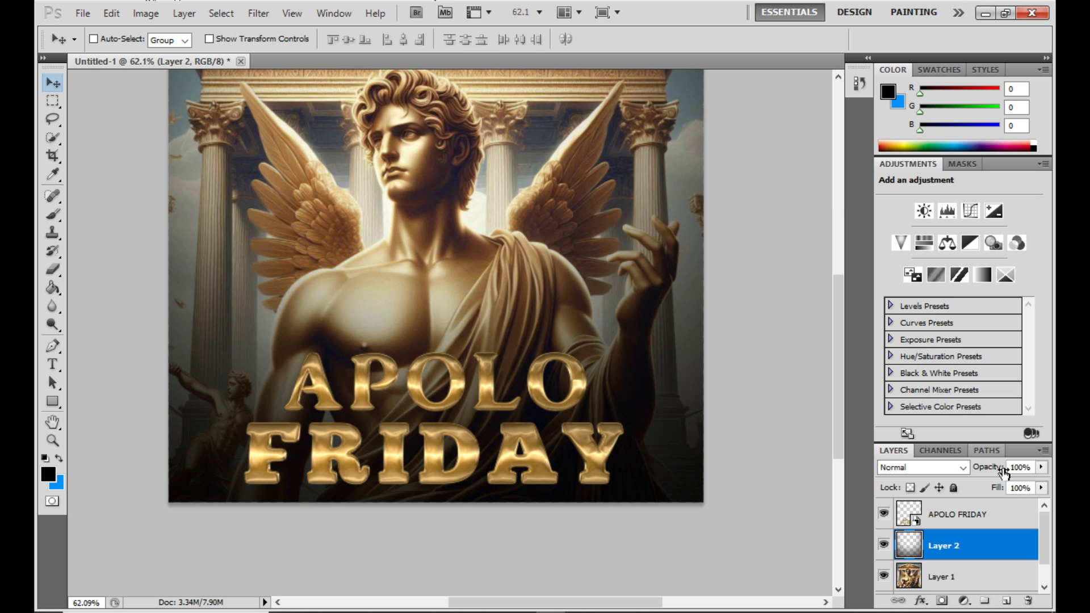
click(1009, 509)
right_click(1009, 511)
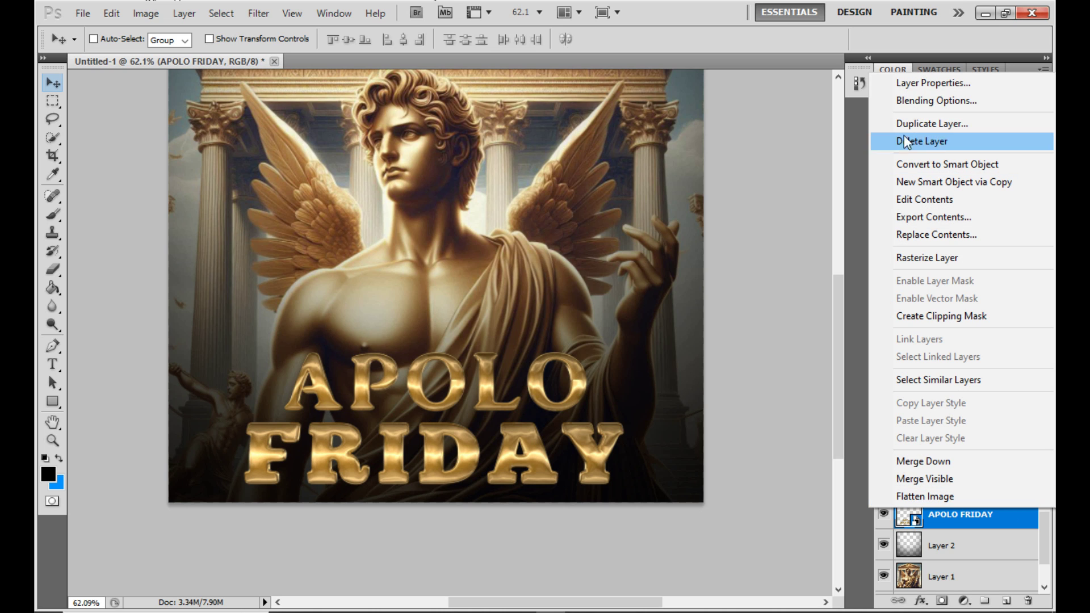
click(931, 101)
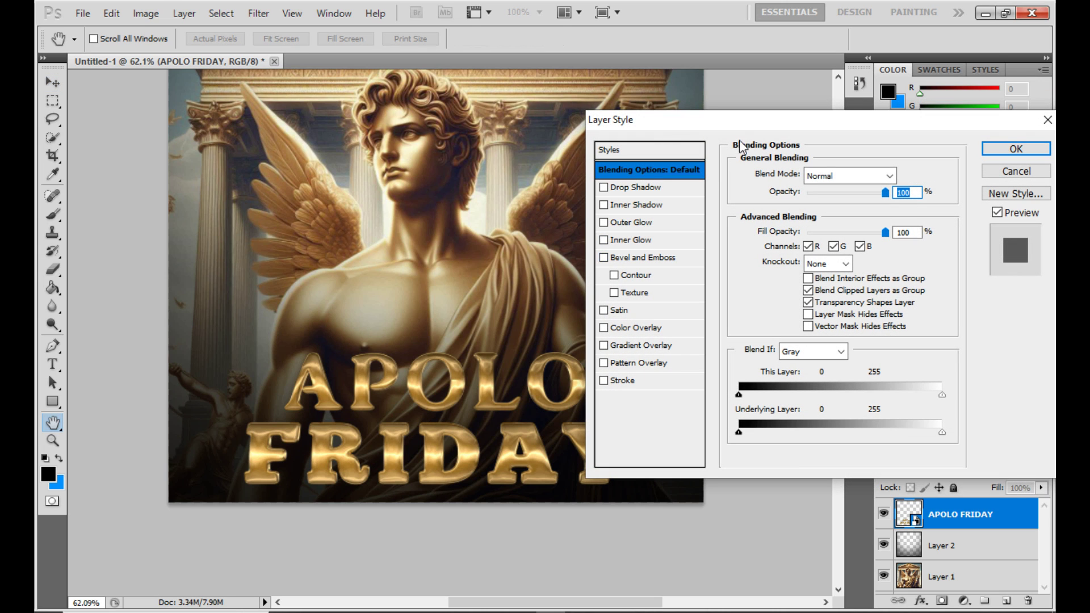
- Enable Drop Shadow with 16 px distance and 18 px size
drag(700, 129, 635, 126)
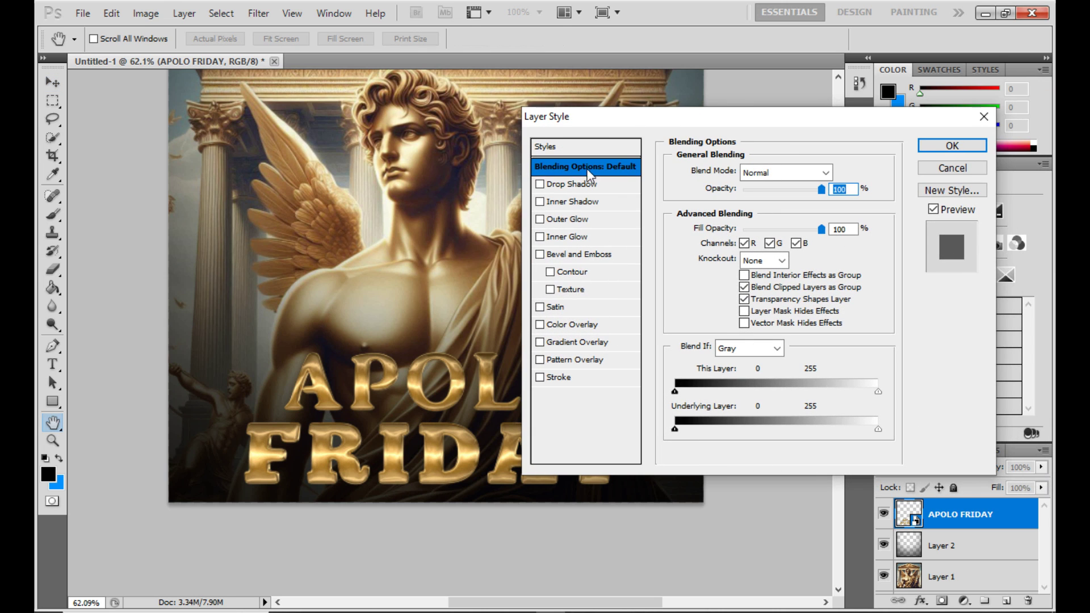
click(540, 184)
click(561, 185)
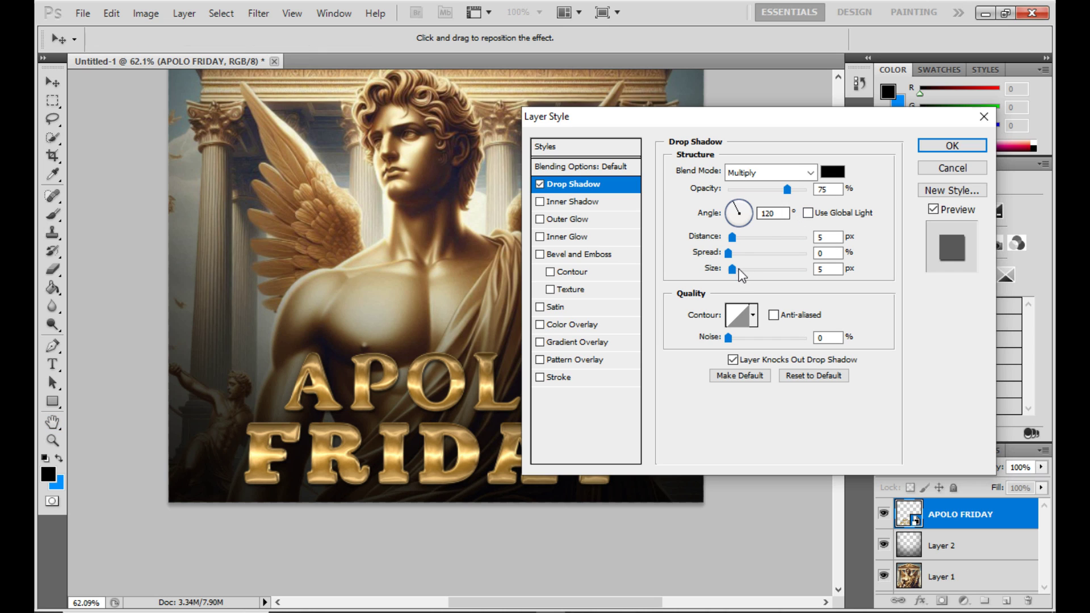
drag(733, 269, 741, 269)
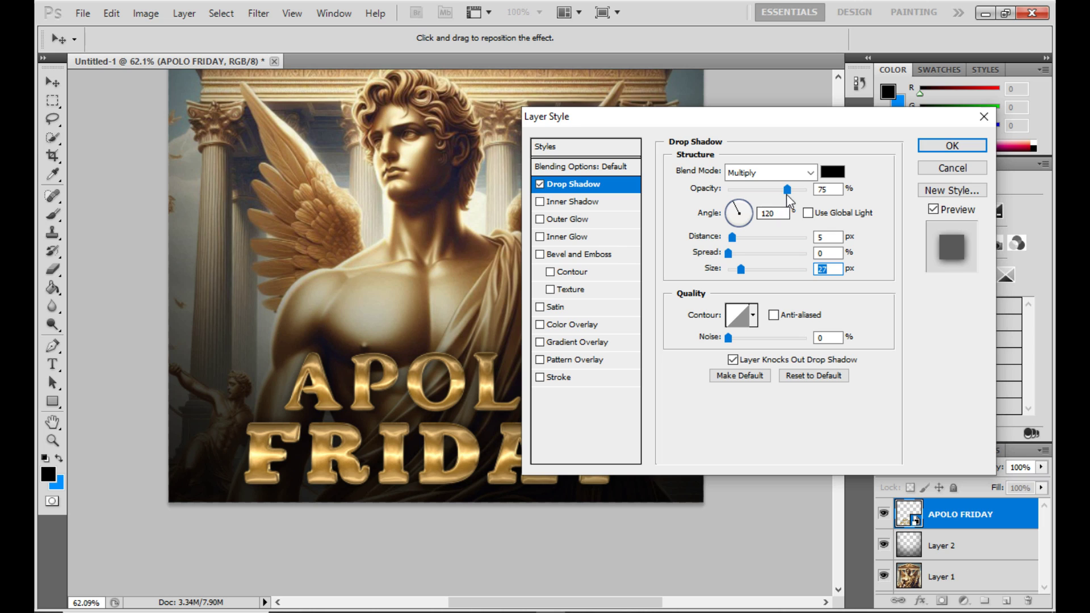
drag(733, 237, 756, 242)
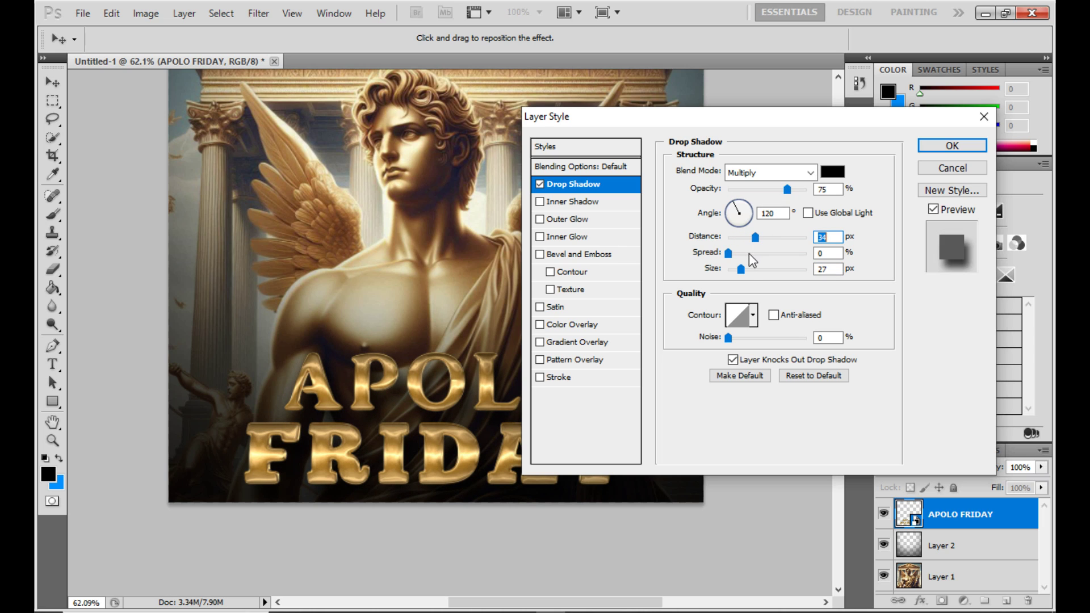
drag(741, 270, 742, 242)
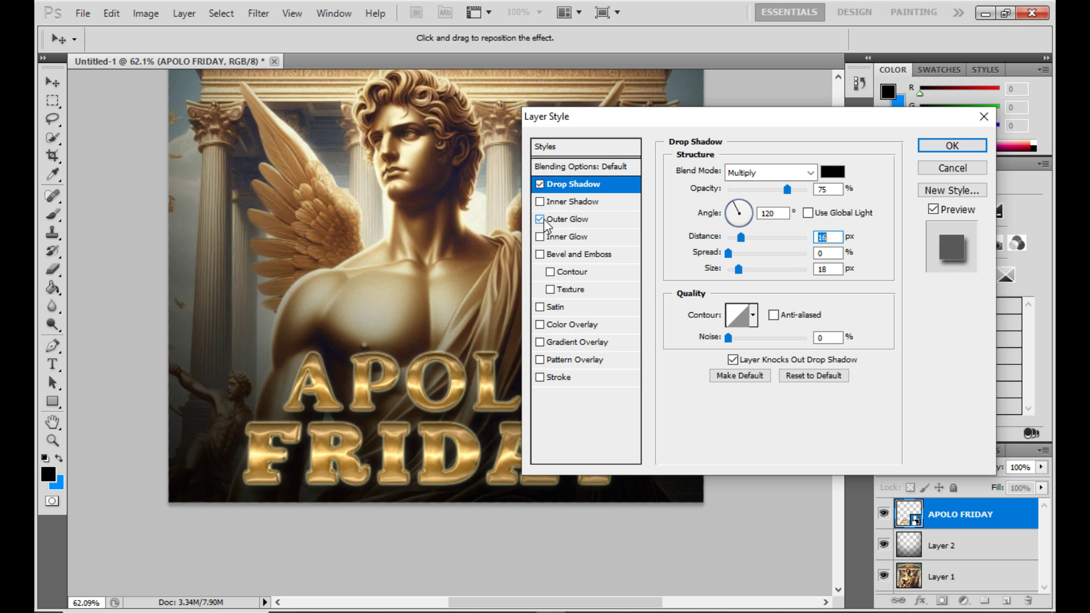
- Add a 46 px pale-gold Outer Glow at about 3% opacity and apply both effects
click(548, 220)
drag(732, 302, 746, 302)
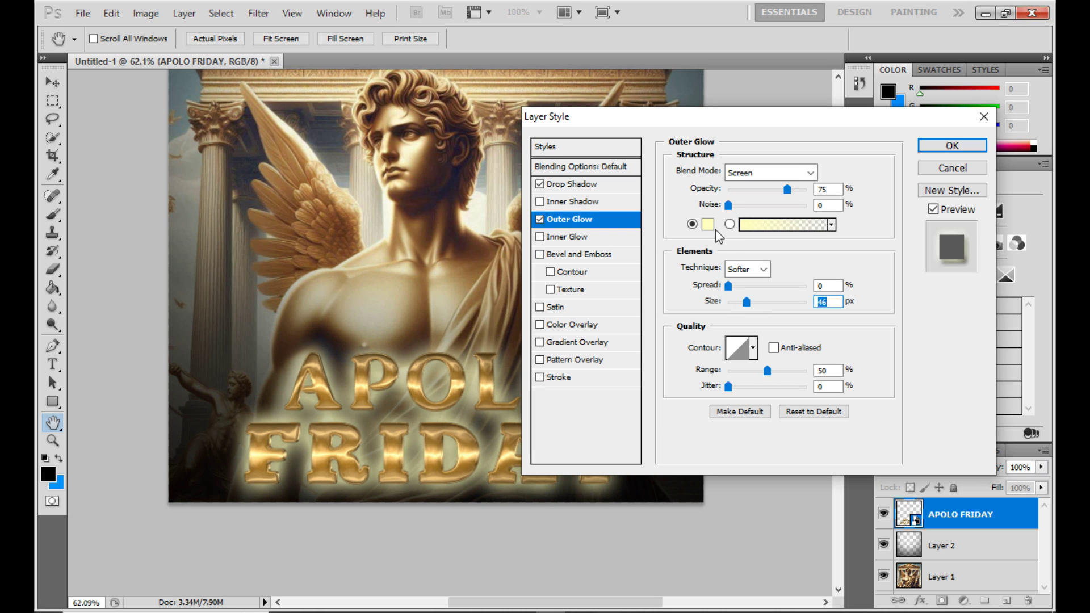
click(708, 224)
click(876, 341)
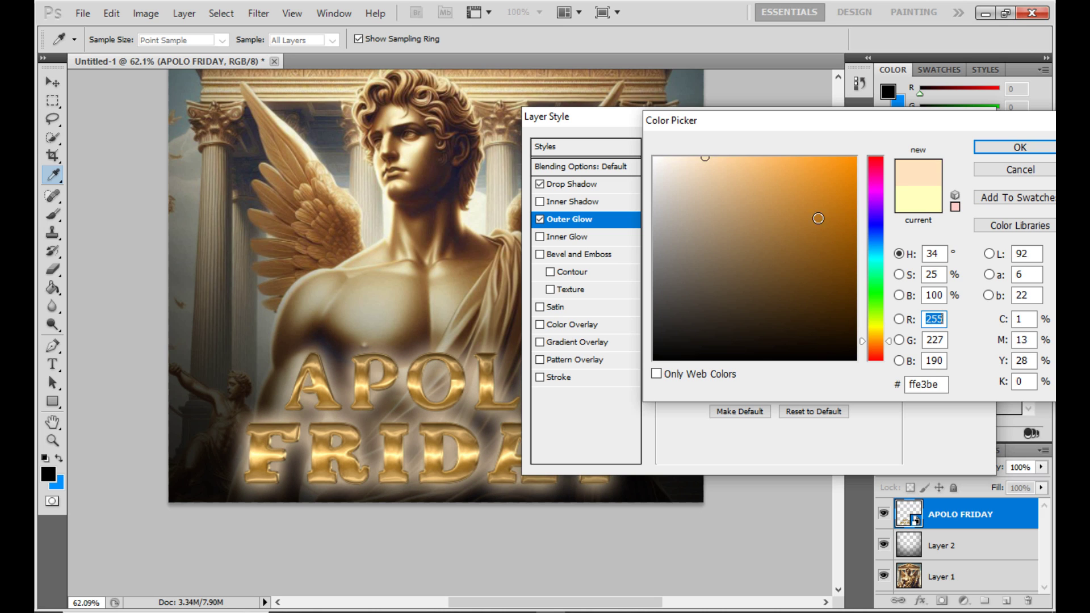
click(855, 157)
click(879, 350)
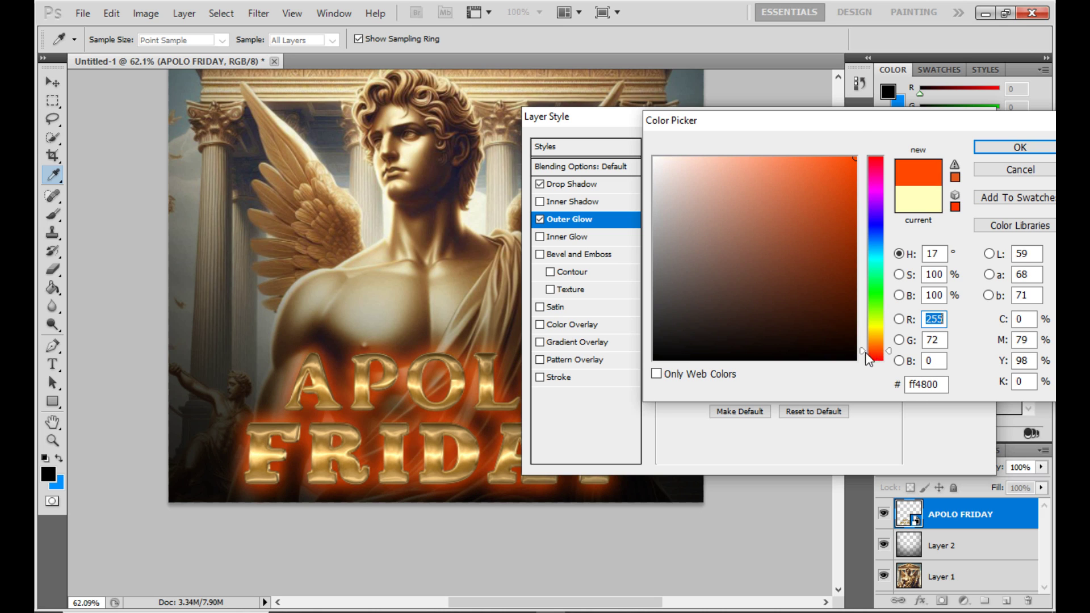
click(879, 336)
click(745, 176)
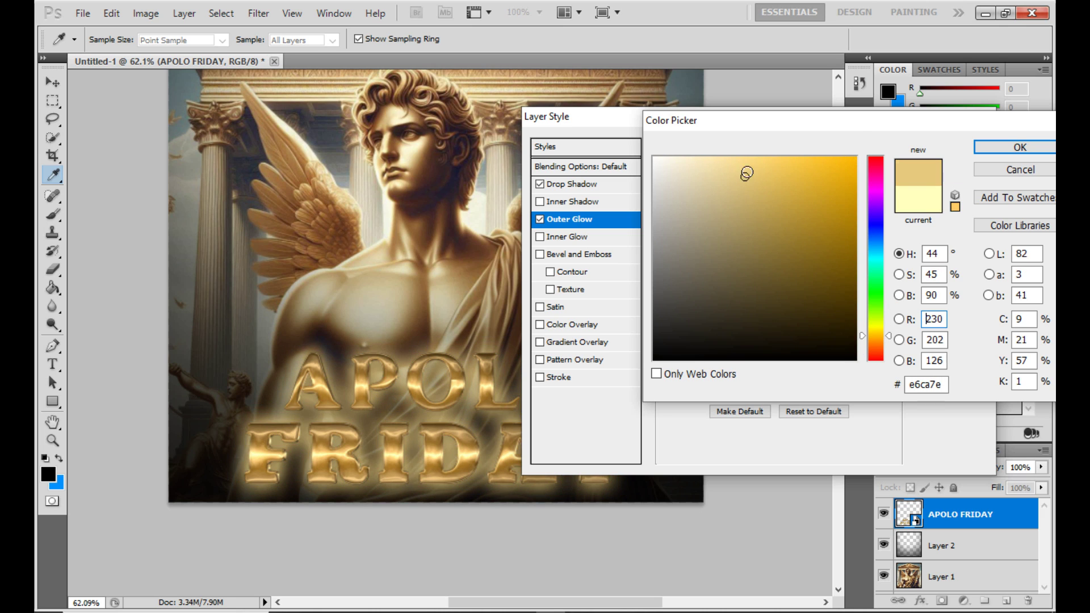
click(733, 157)
click(1020, 147)
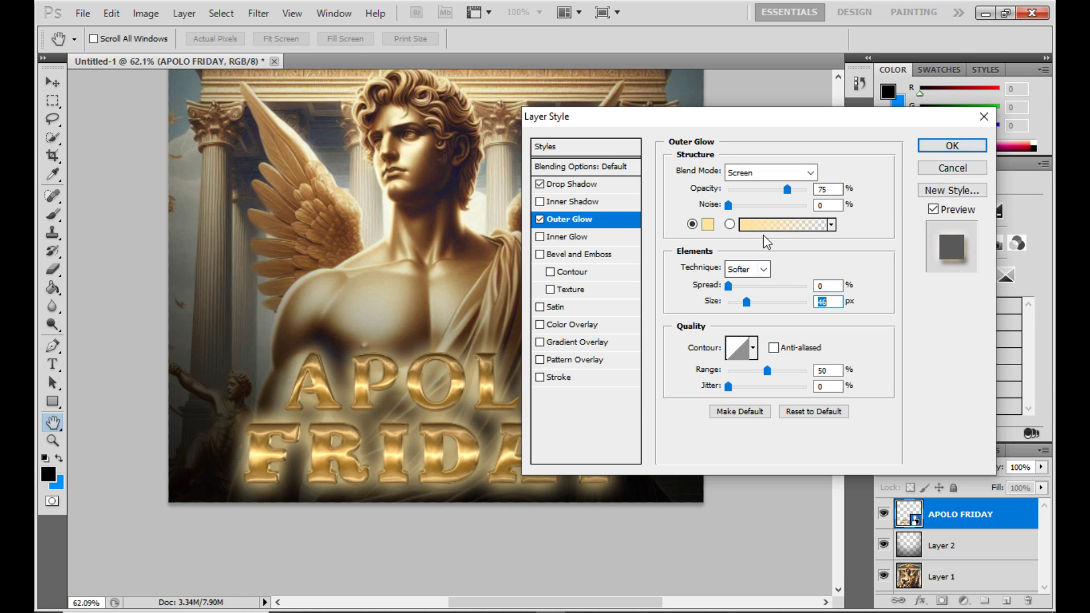
drag(785, 189, 728, 196)
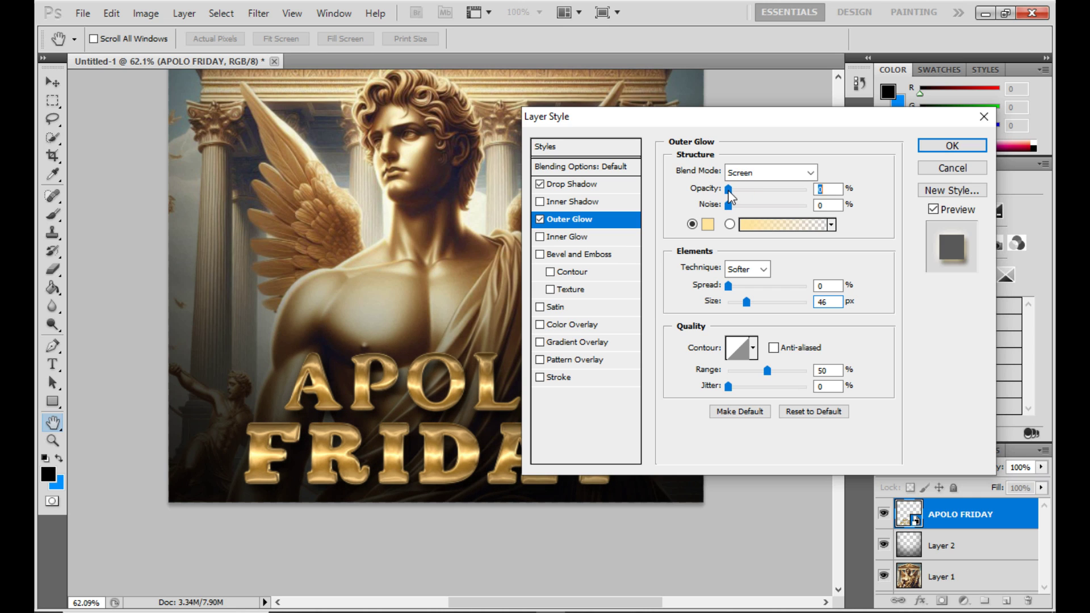
click(937, 146)
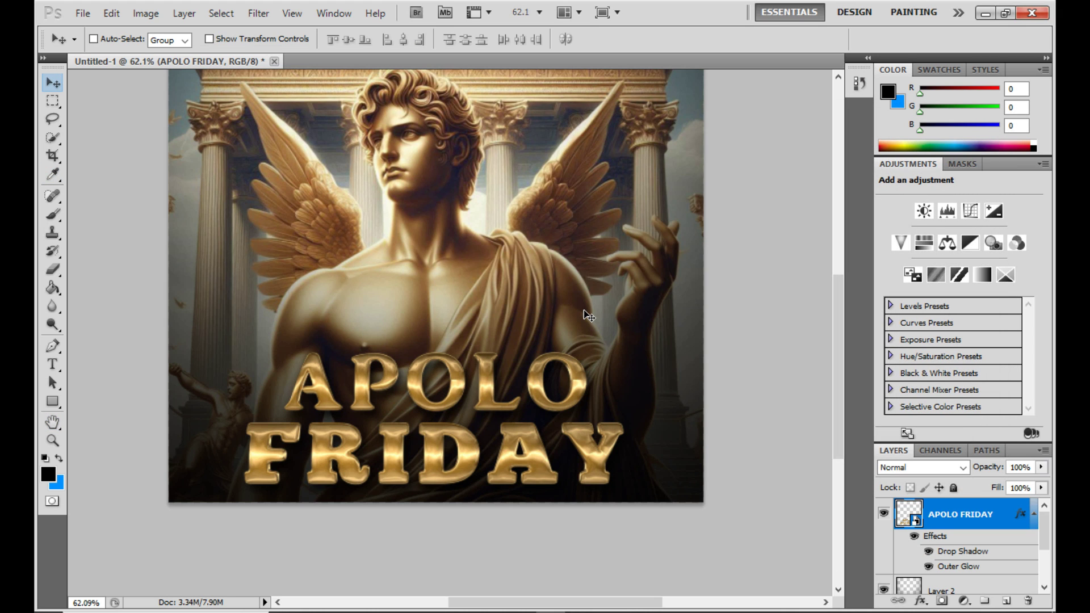
- Rasterize the APOLO FRIDAY layer, collapse its effects list and show the Masks panel
right_click(1000, 513)
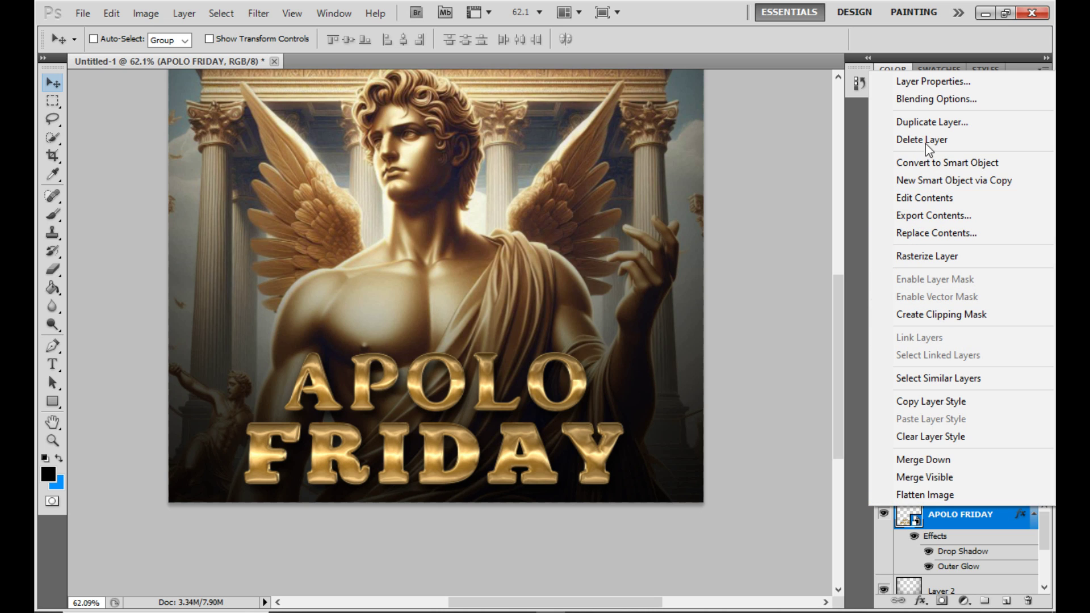
click(933, 257)
click(1029, 514)
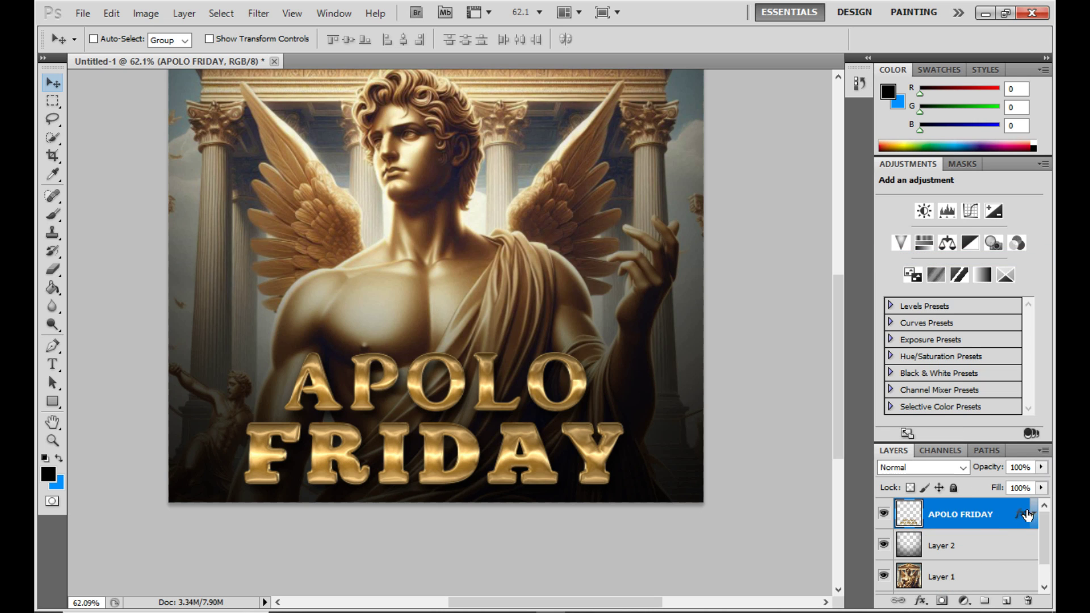
click(959, 164)
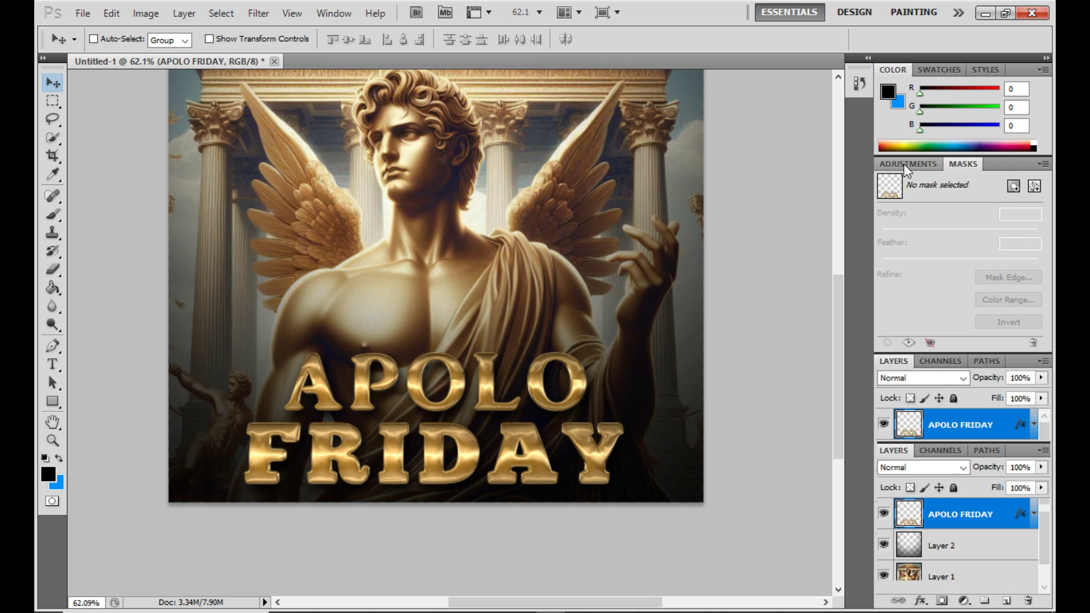
click(904, 164)
click(952, 165)
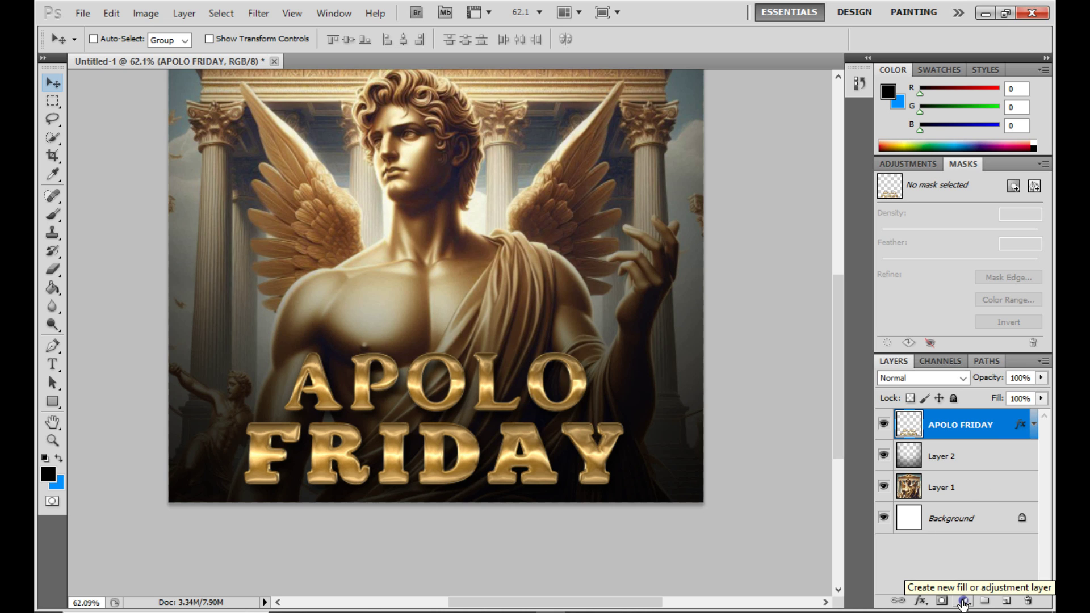
- Add a Levels layer clipped to APOLO FRIDAY with input levels 6, 0.65 and 226
click(963, 601)
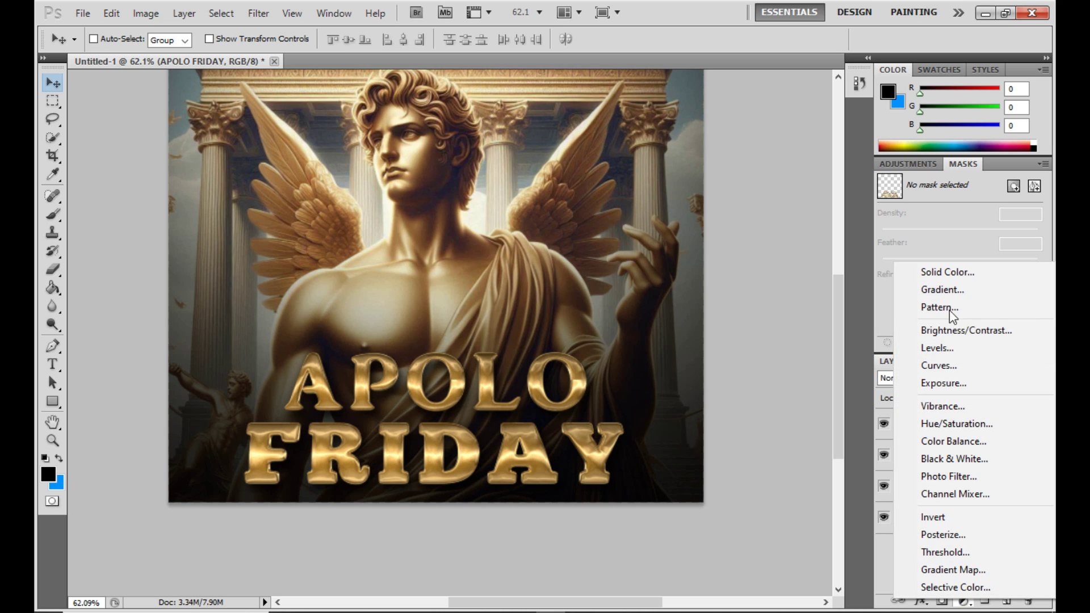
click(950, 348)
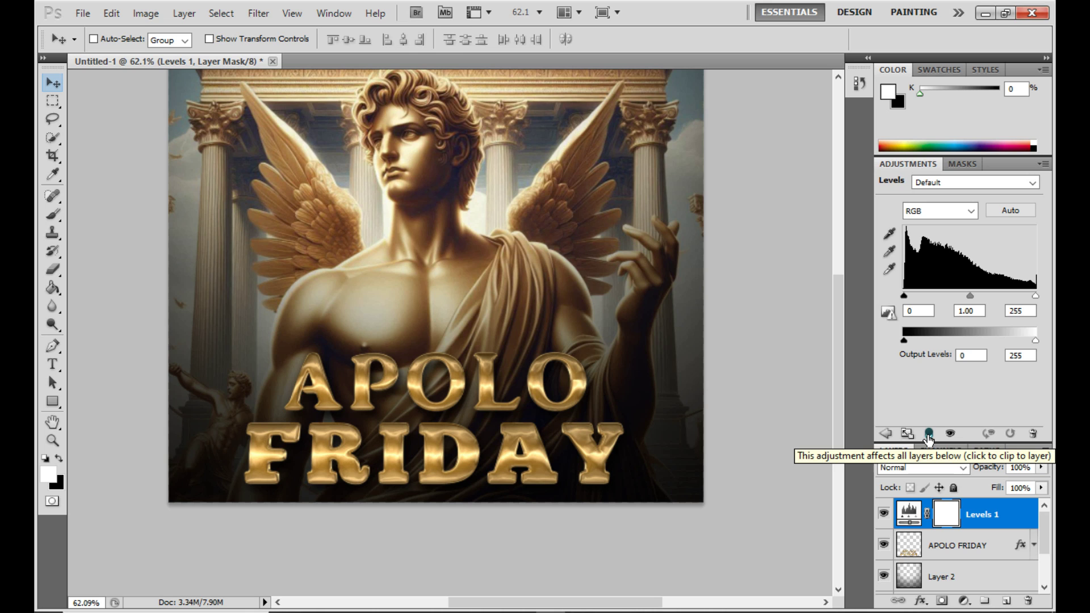
click(928, 435)
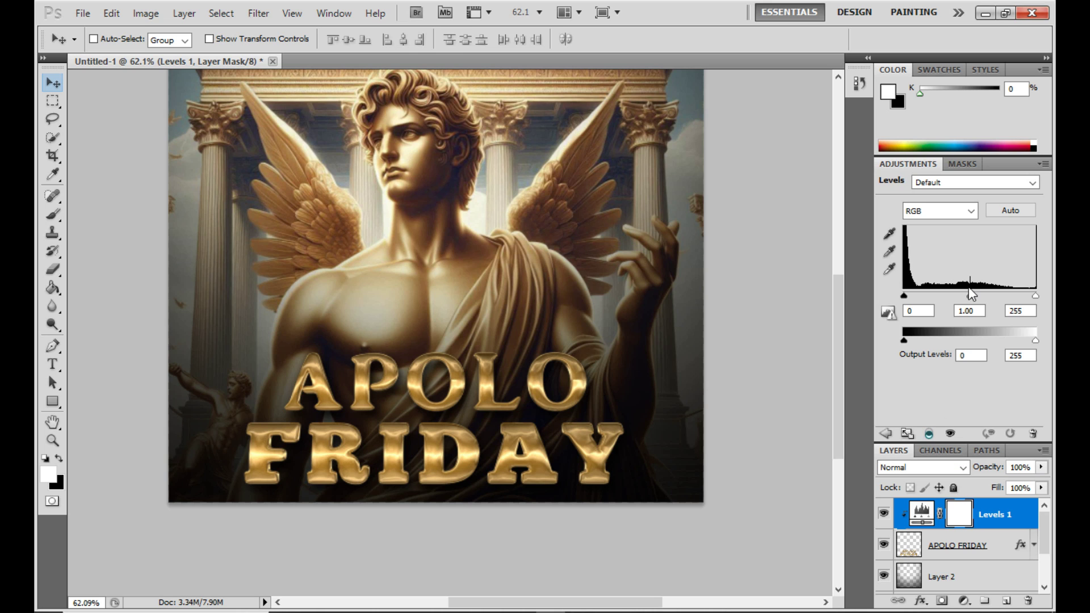
drag(904, 295, 993, 295)
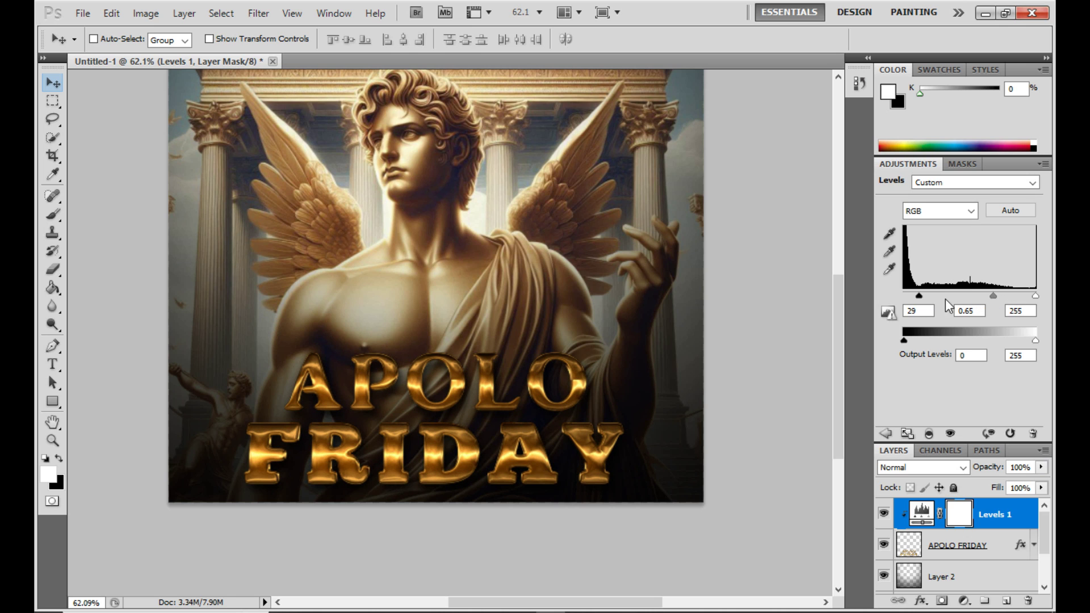
drag(919, 296, 907, 296)
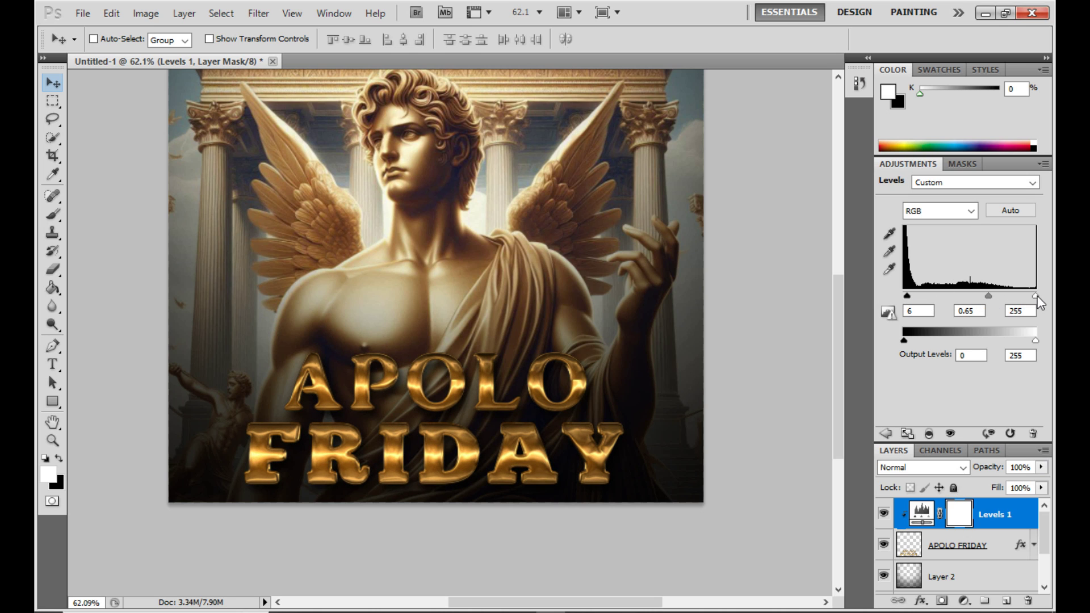
drag(1035, 296, 1021, 296)
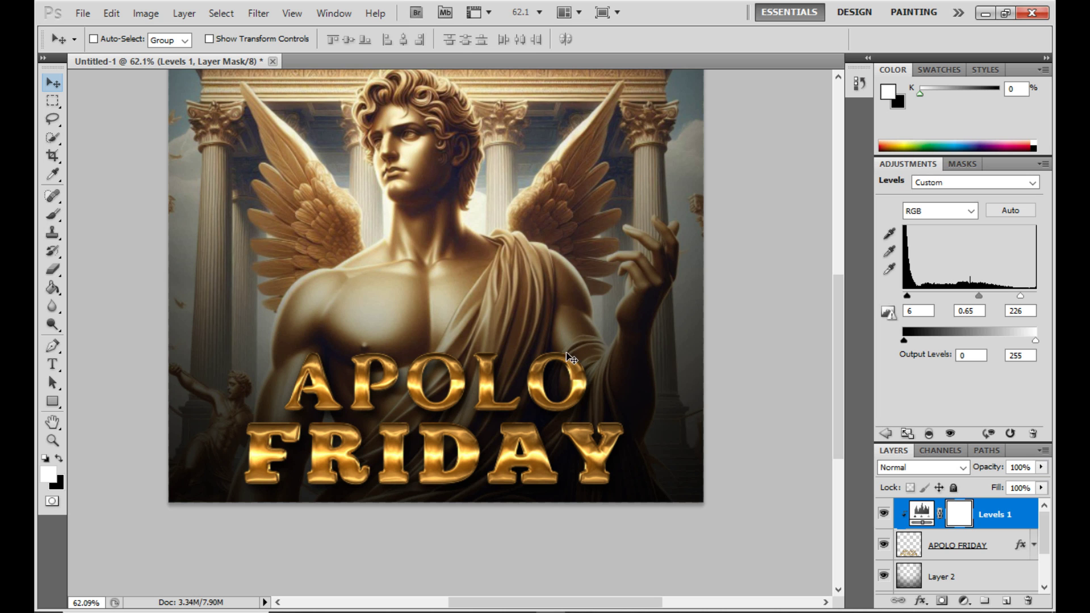
- Use the Zoom tool to fit the whole image in the window
alt+scroll(566, 359, up, 1)
alt+scroll(566, 358, up, 1)
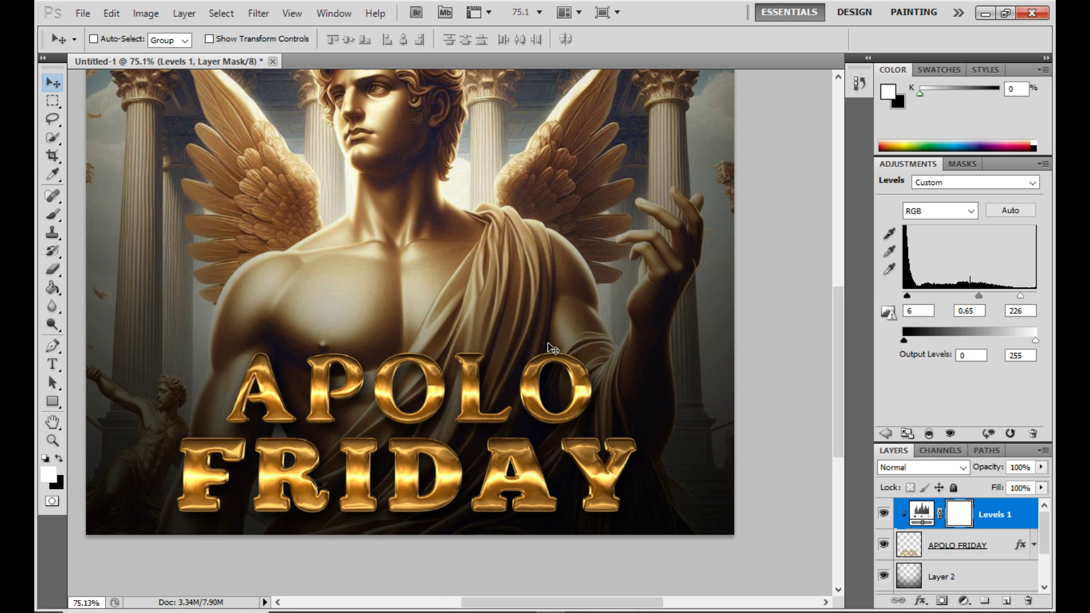
alt+scroll(554, 346, up, 1)
alt+scroll(552, 342, up, 2)
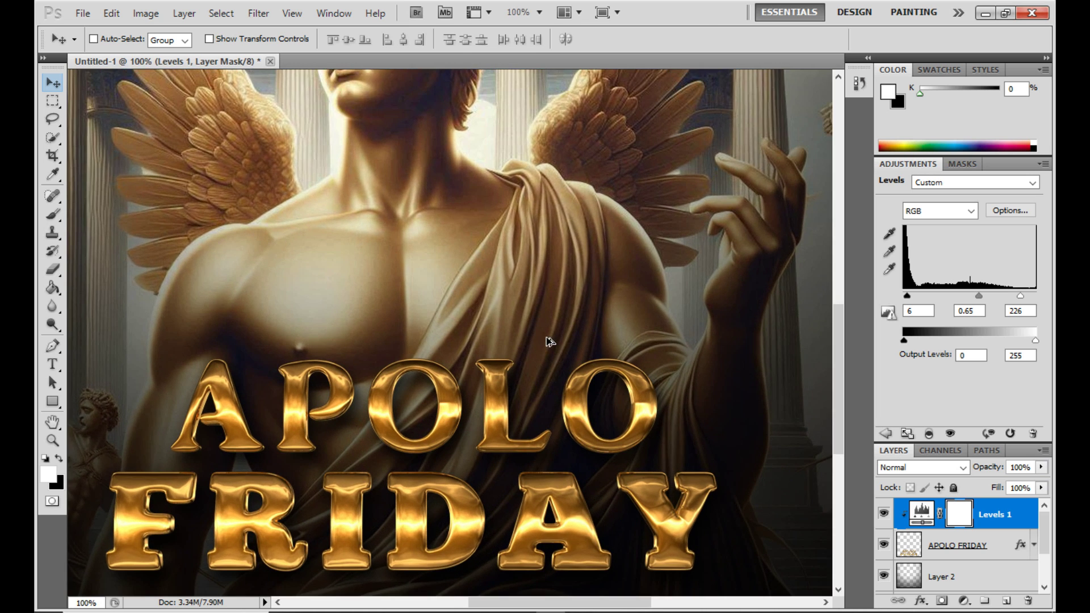
alt+scroll(549, 341, up, 2)
alt+scroll(550, 341, down, 7)
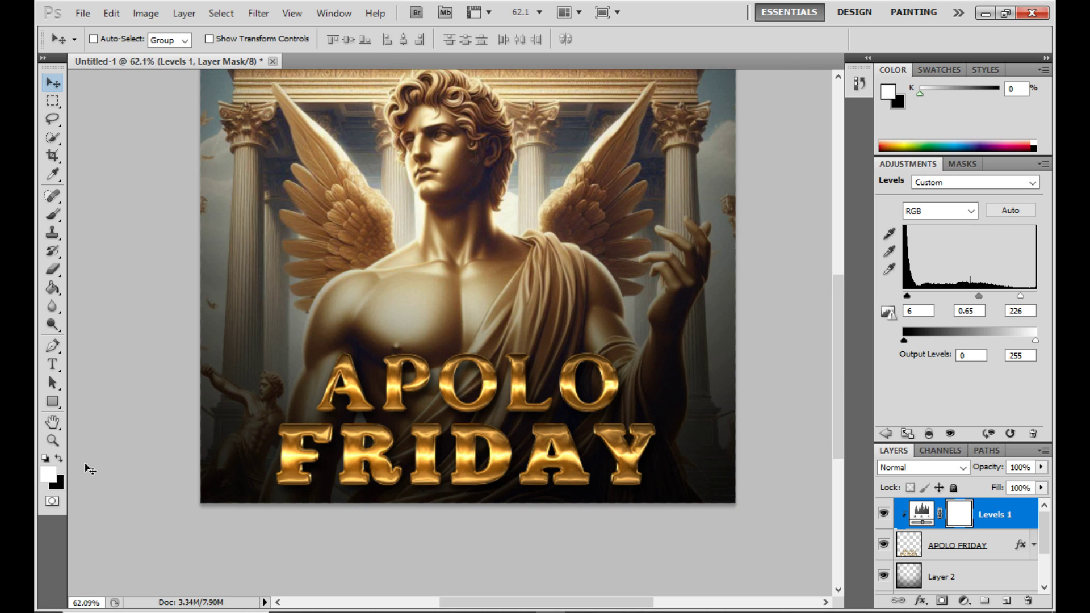
click(53, 441)
click(409, 41)
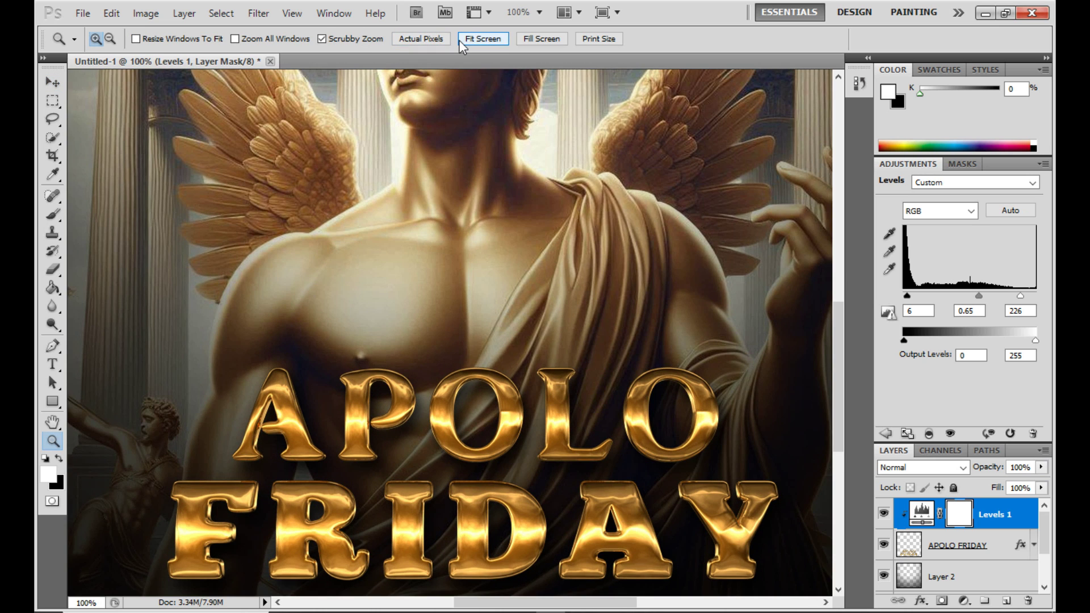
click(461, 39)
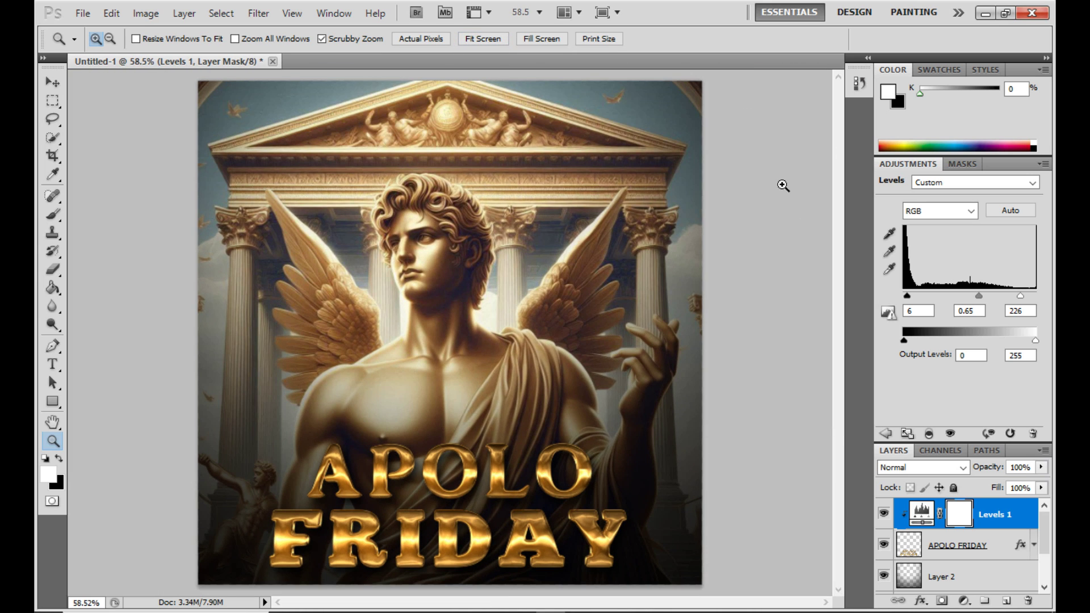
- Nudge the APOLO FRIDAY text slightly upward with the Move tool, then select Levels 1
click(55, 79)
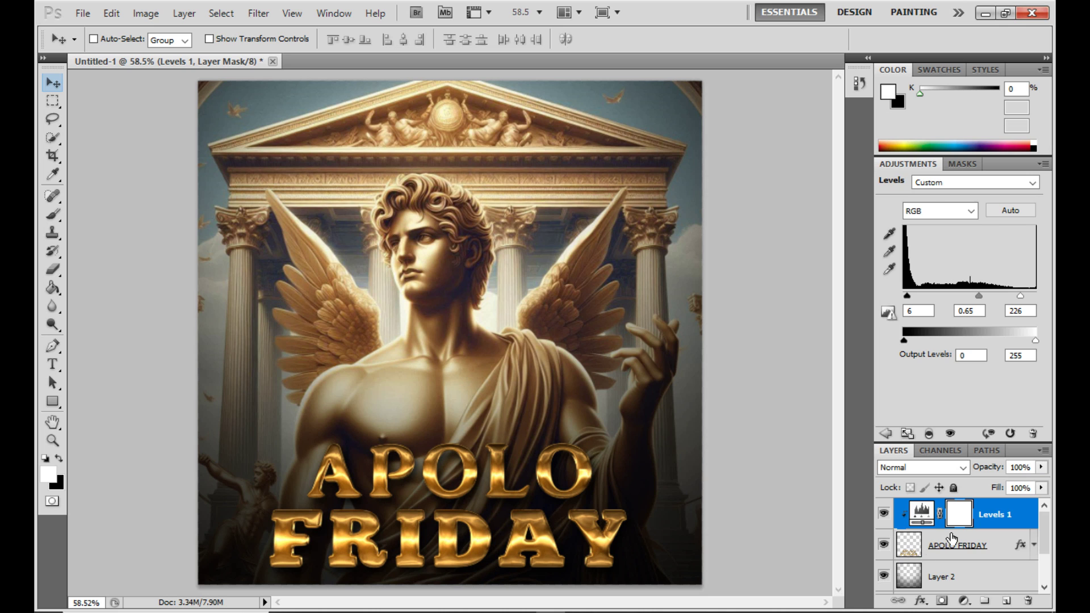
click(952, 542)
mouse_move(512, 495)
mouse_down()
mouse_move(503, 502)
mouse_move(507, 483)
mouse_up()
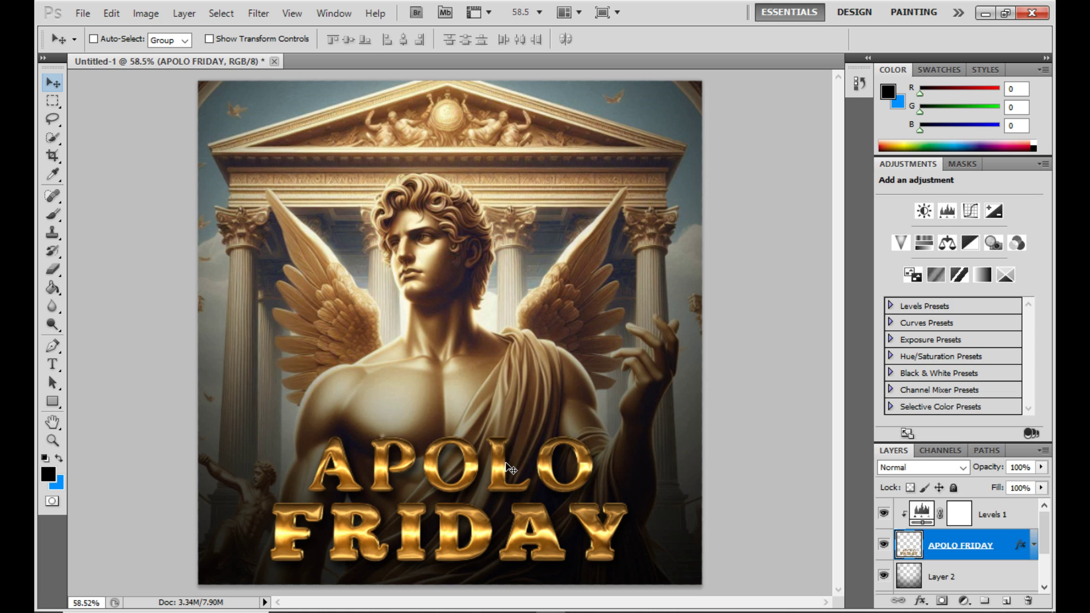
click(1005, 514)
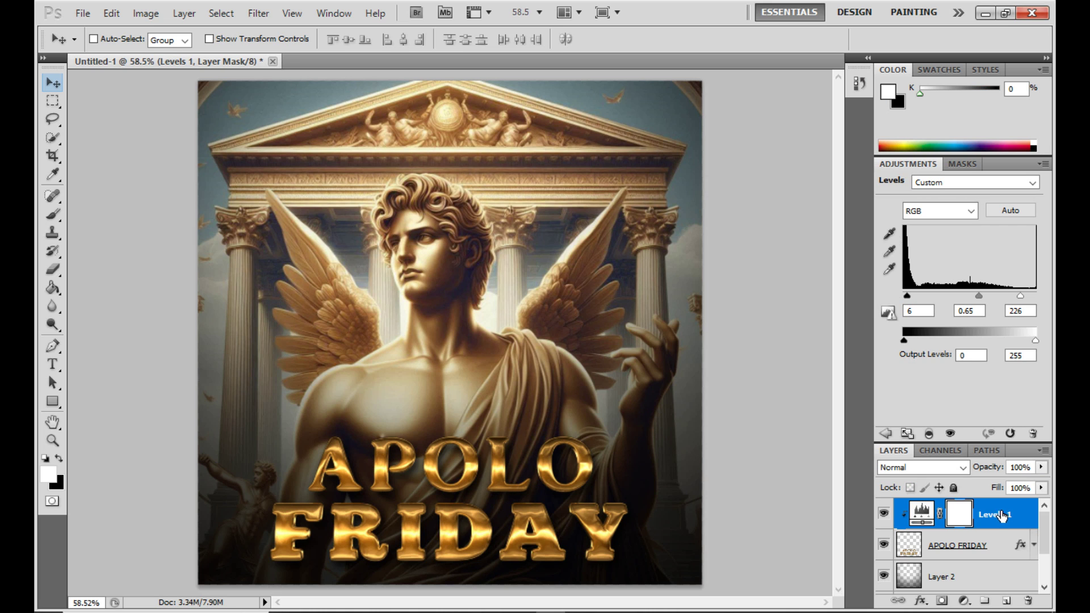
- Add a Photo Filter layer with a trial medium-blue tint and adjusted density
click(964, 600)
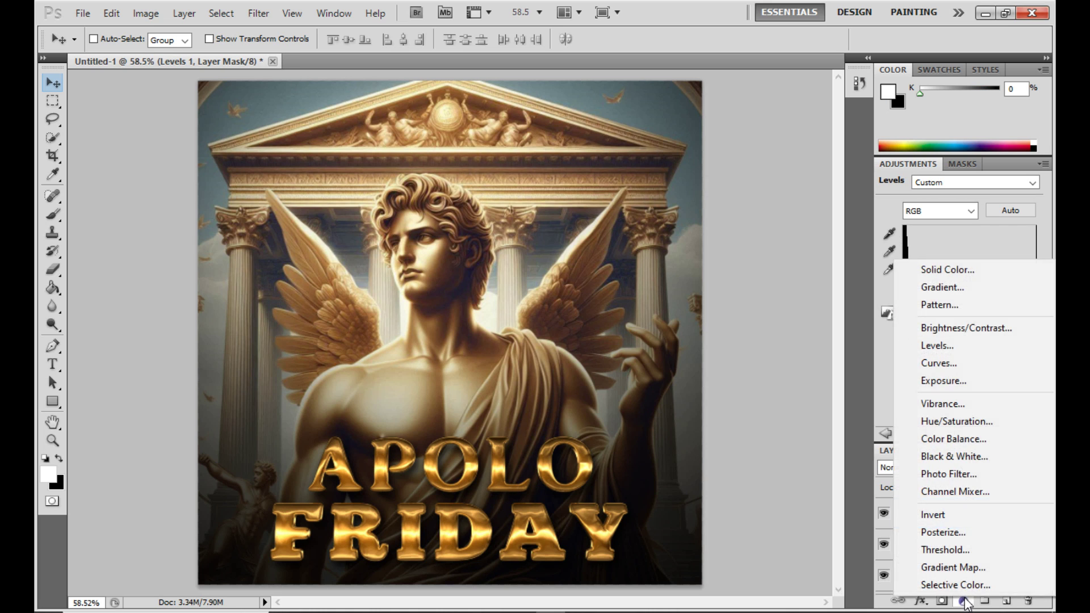
click(962, 476)
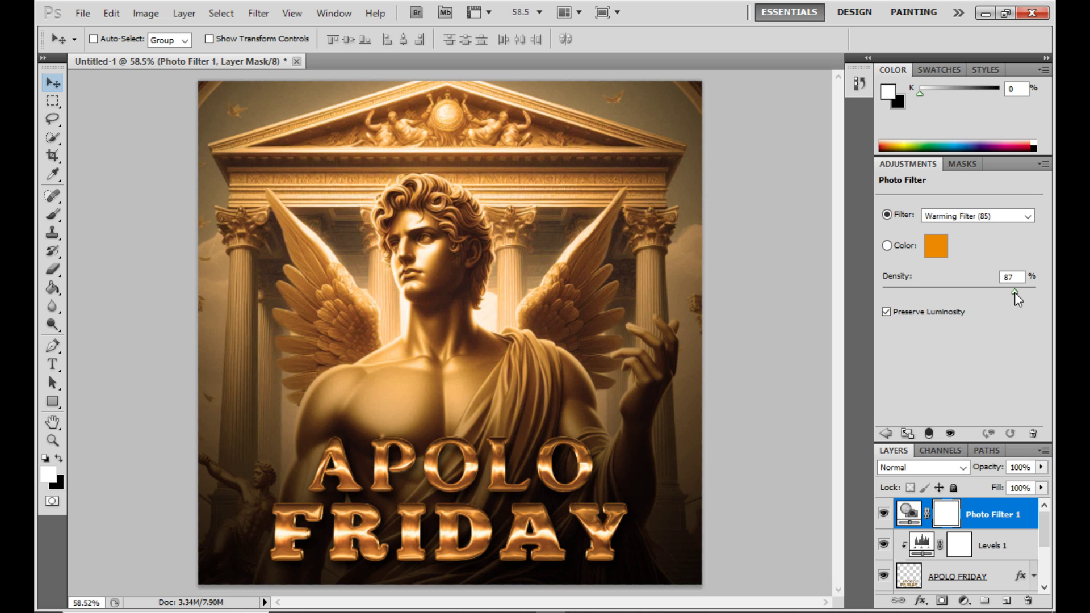
drag(1015, 292, 1001, 292)
click(948, 249)
click(874, 198)
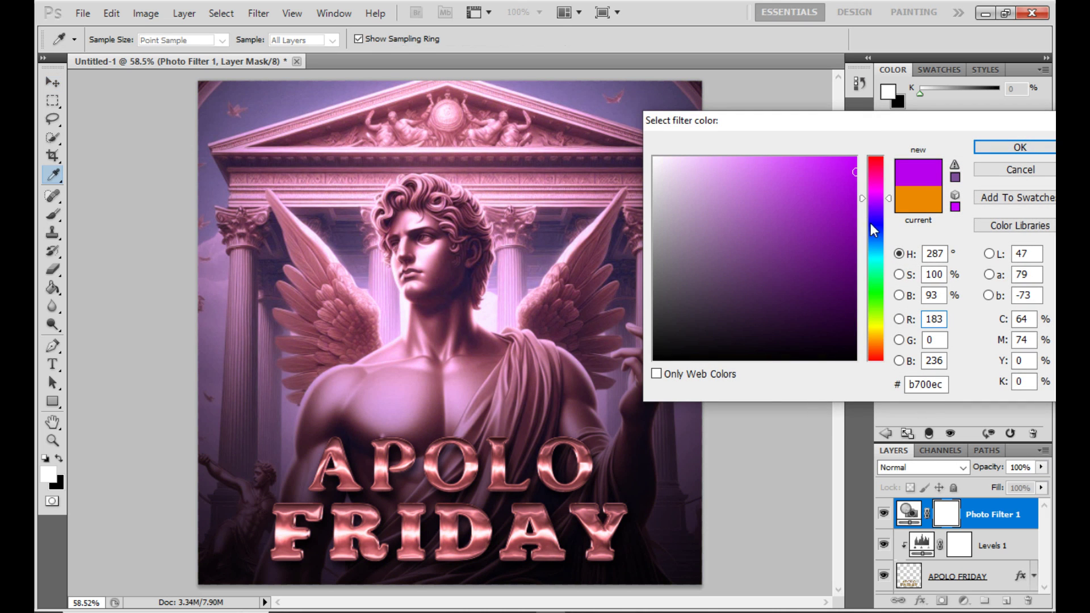
click(874, 238)
click(878, 258)
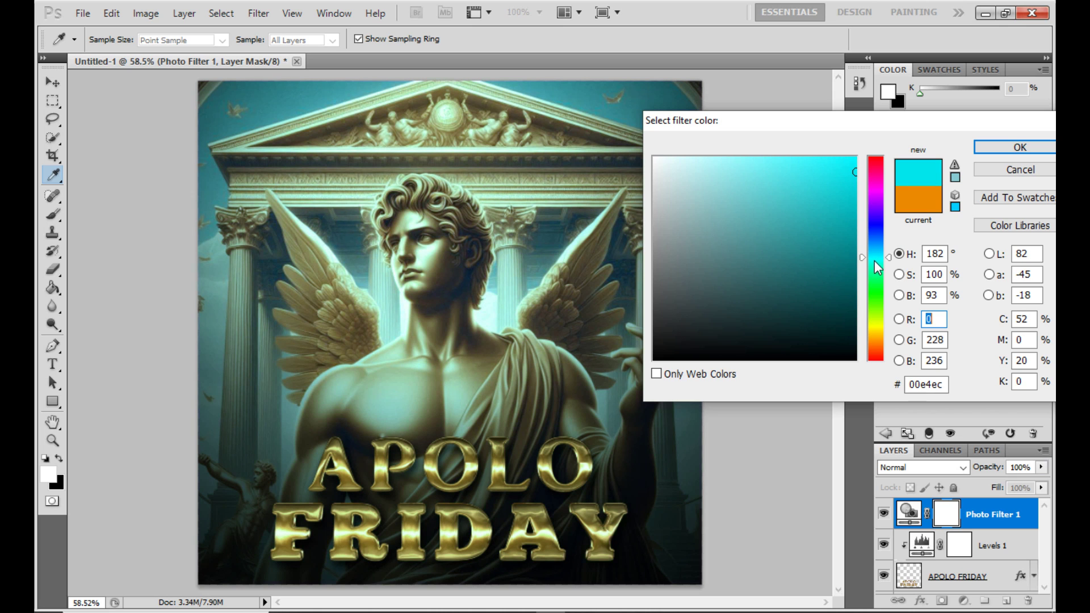
click(873, 246)
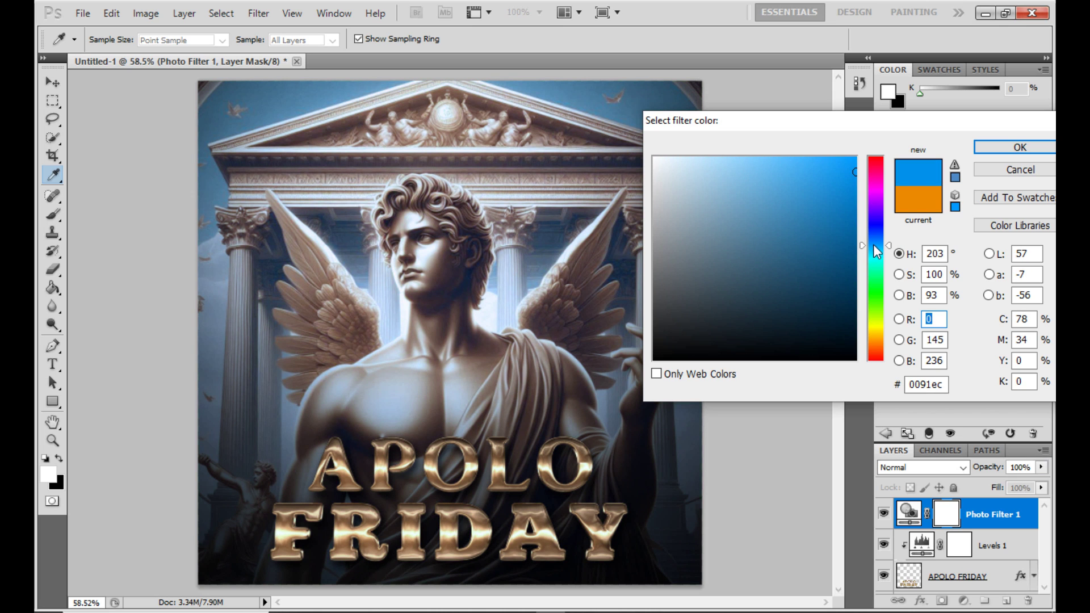
click(1016, 147)
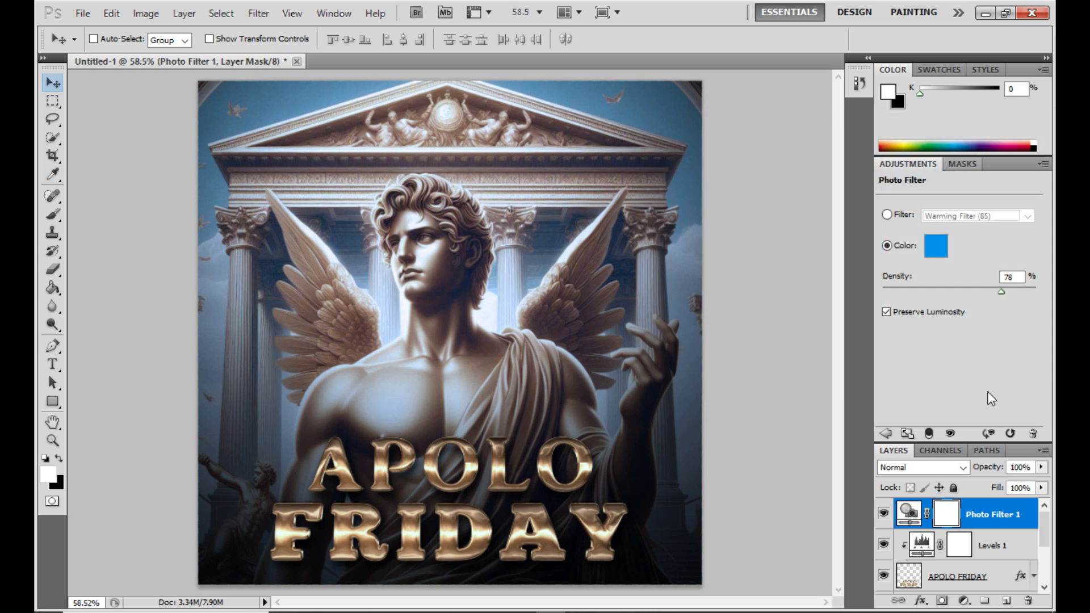
drag(1002, 289, 942, 292)
drag(942, 293, 963, 294)
- Change the Photo Filter colour to soft violet c96efd and view at actual pixels
click(936, 246)
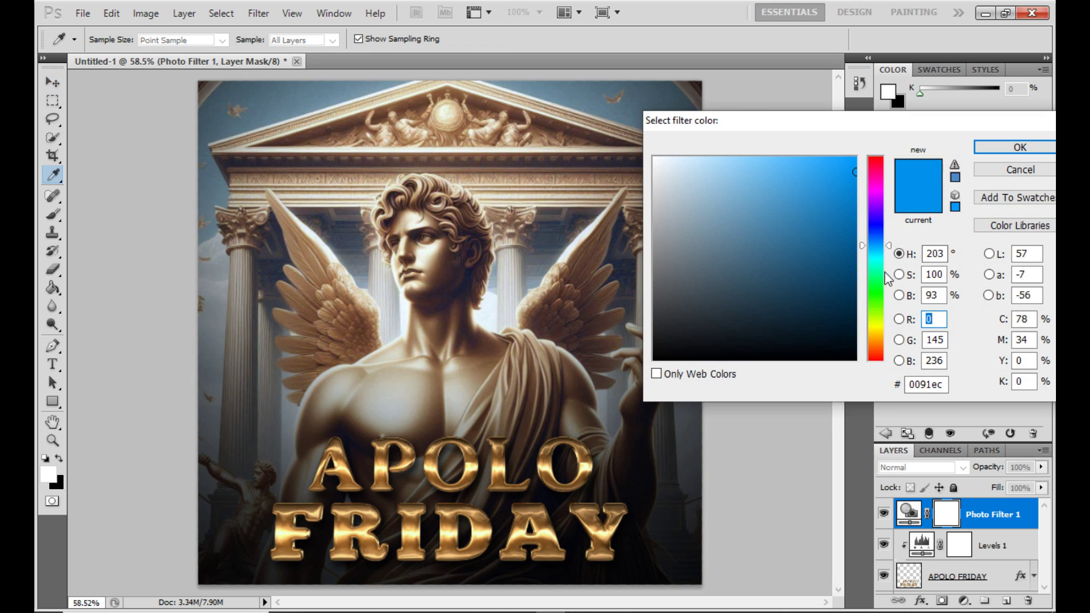
drag(886, 272, 874, 294)
click(880, 357)
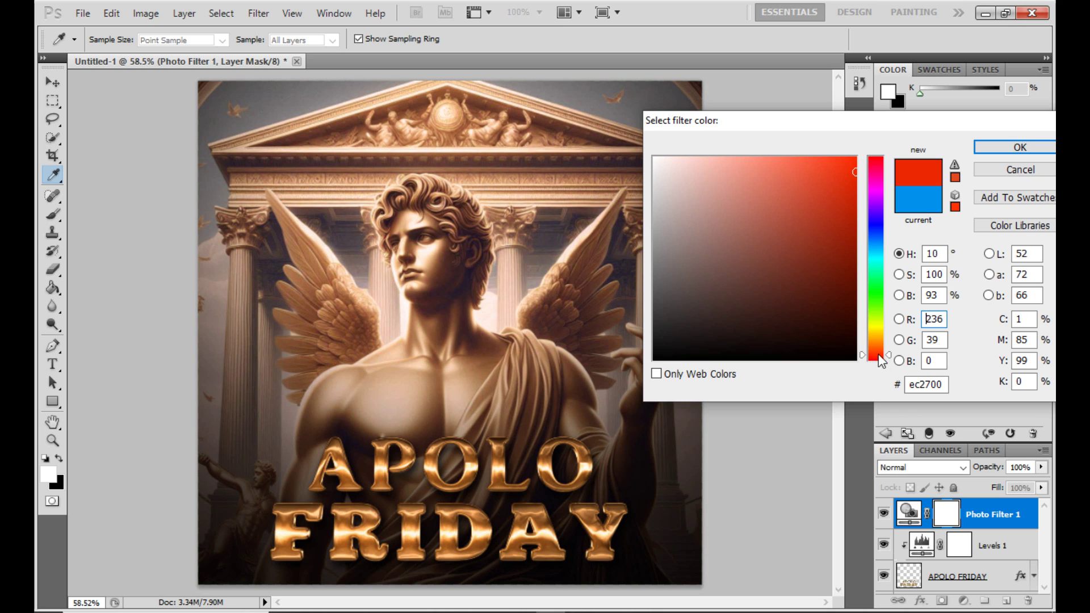
drag(750, 195, 664, 144)
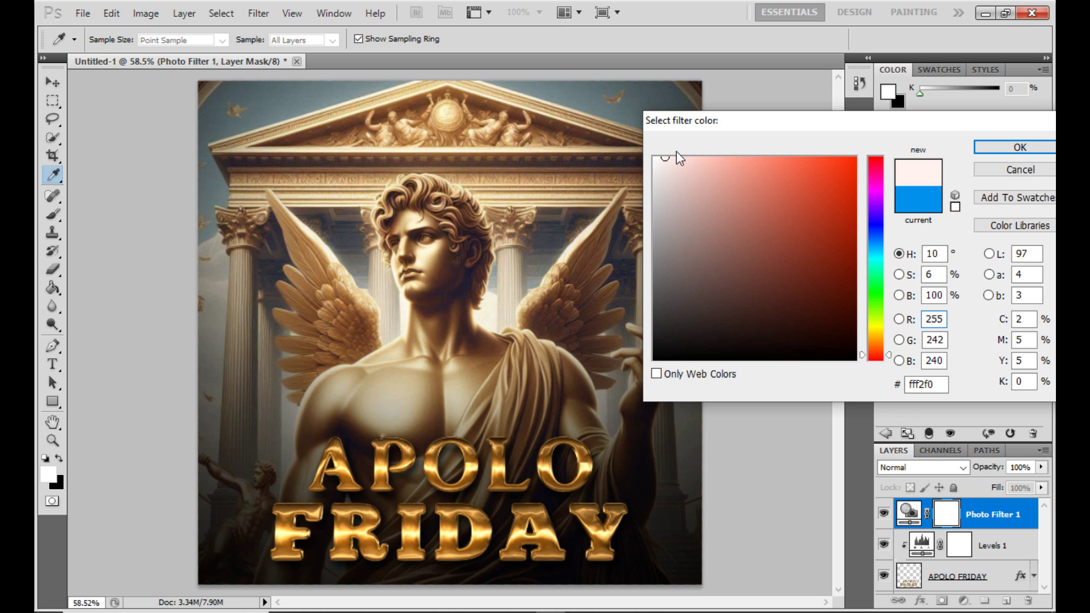
click(875, 339)
mouse_move(735, 211)
mouse_down()
mouse_move(851, 156)
mouse_move(778, 173)
mouse_move(738, 155)
mouse_move(699, 157)
mouse_up()
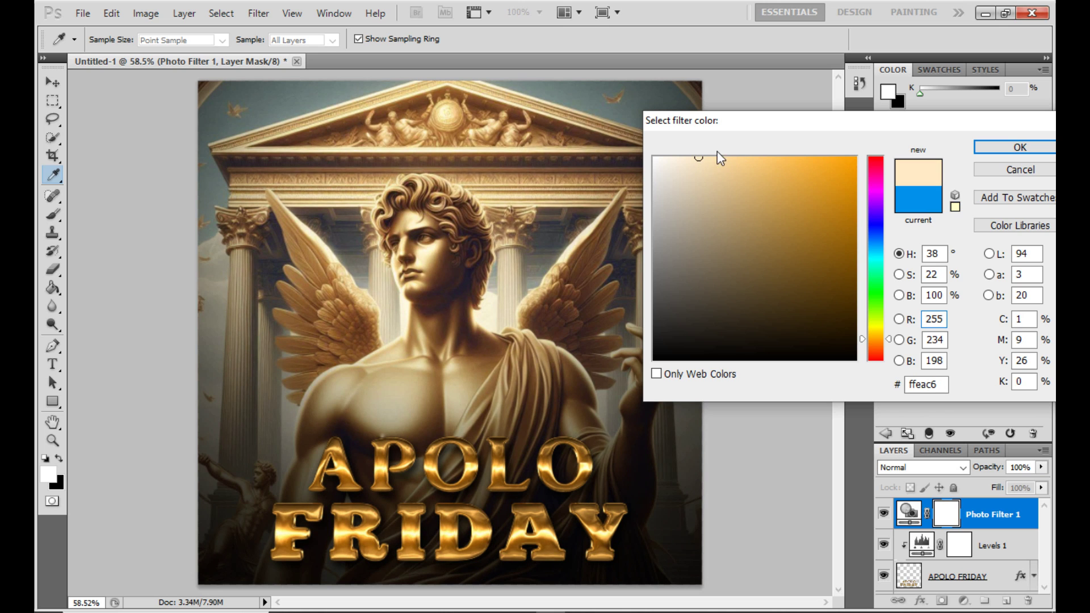
click(876, 193)
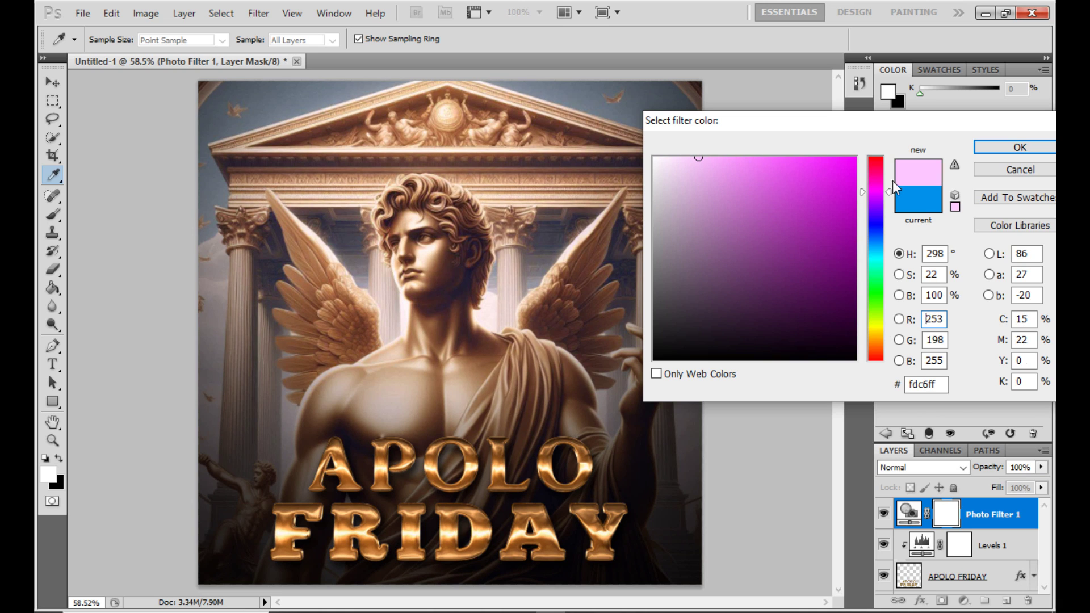
drag(876, 191, 877, 203)
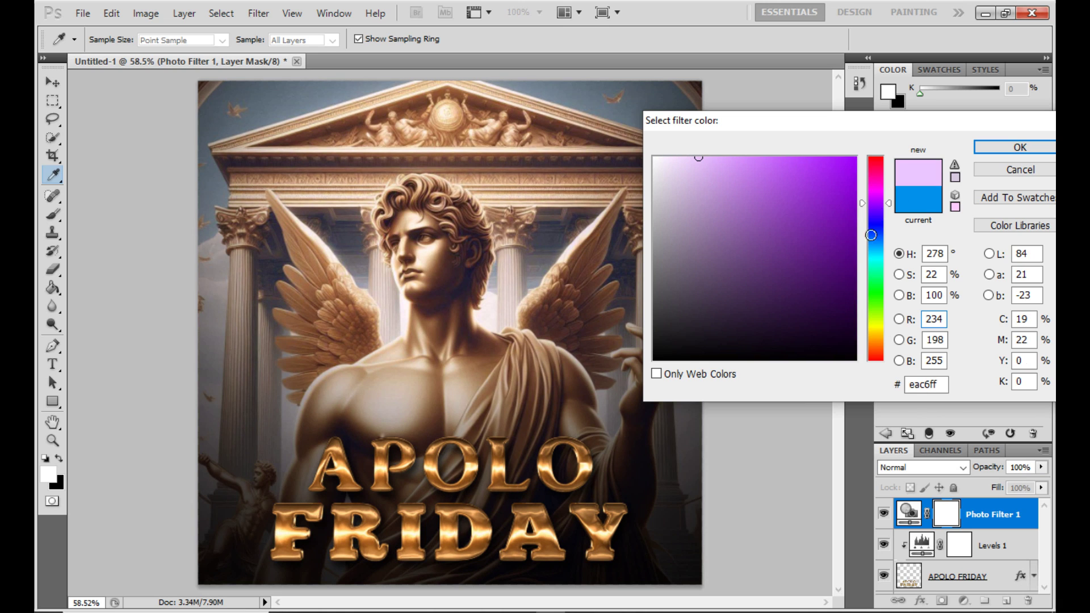
click(770, 159)
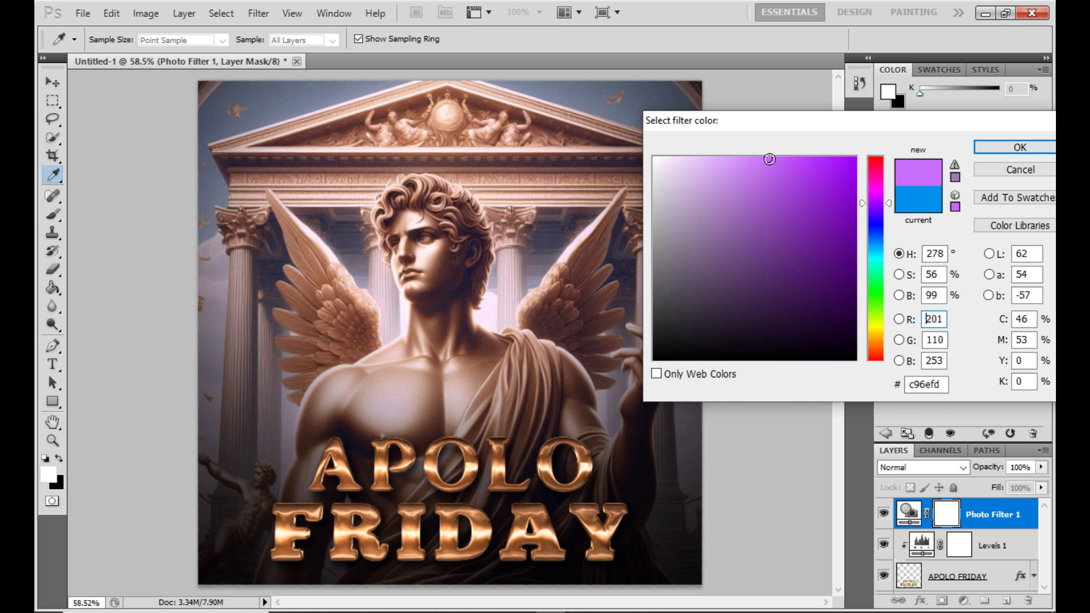
key(v)
key(Return)
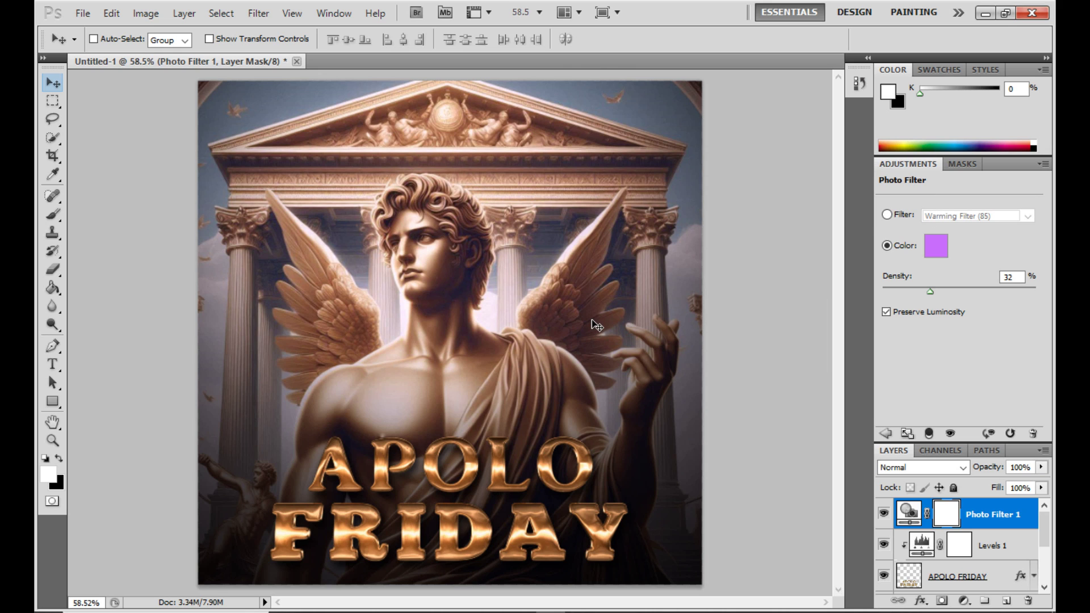
click(53, 440)
click(420, 39)
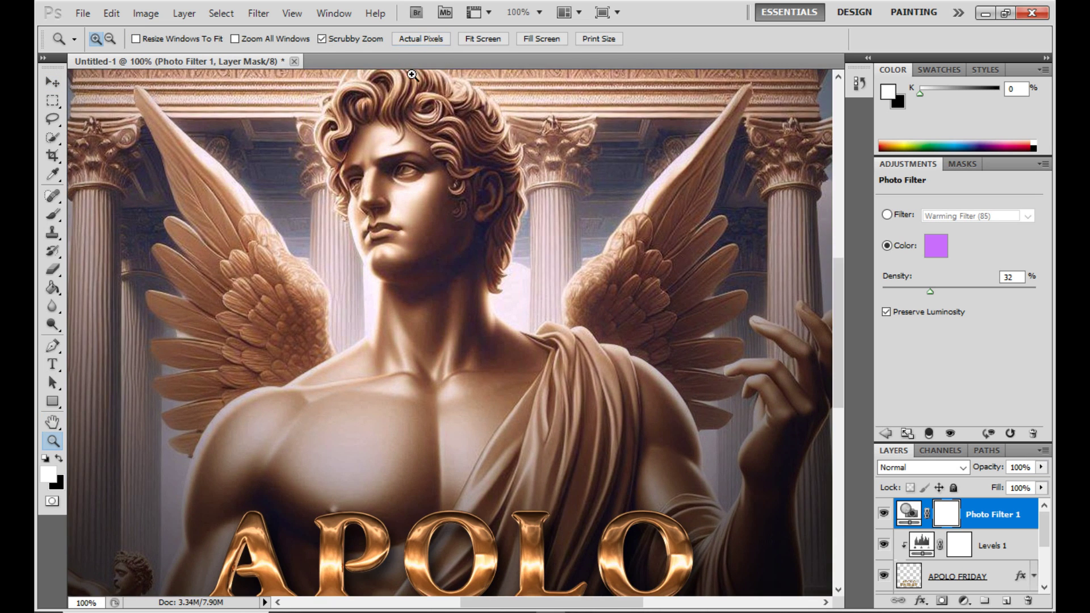
scroll(412, 74, down, 5)
scroll(455, 102, down, 5)
scroll(470, 107, down, 1)
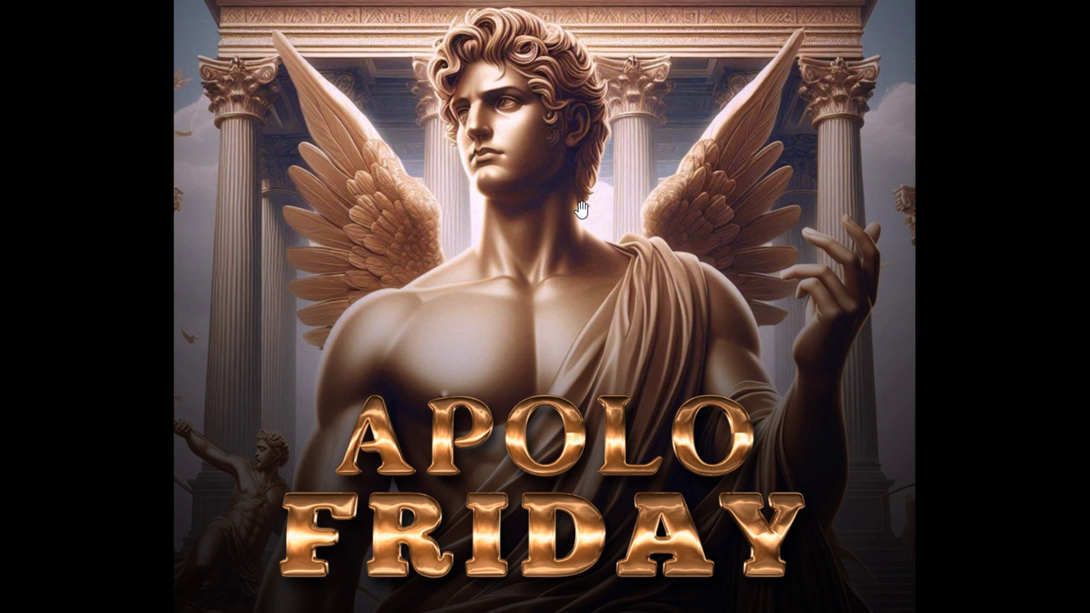
scroll(583, 258, down, 2)
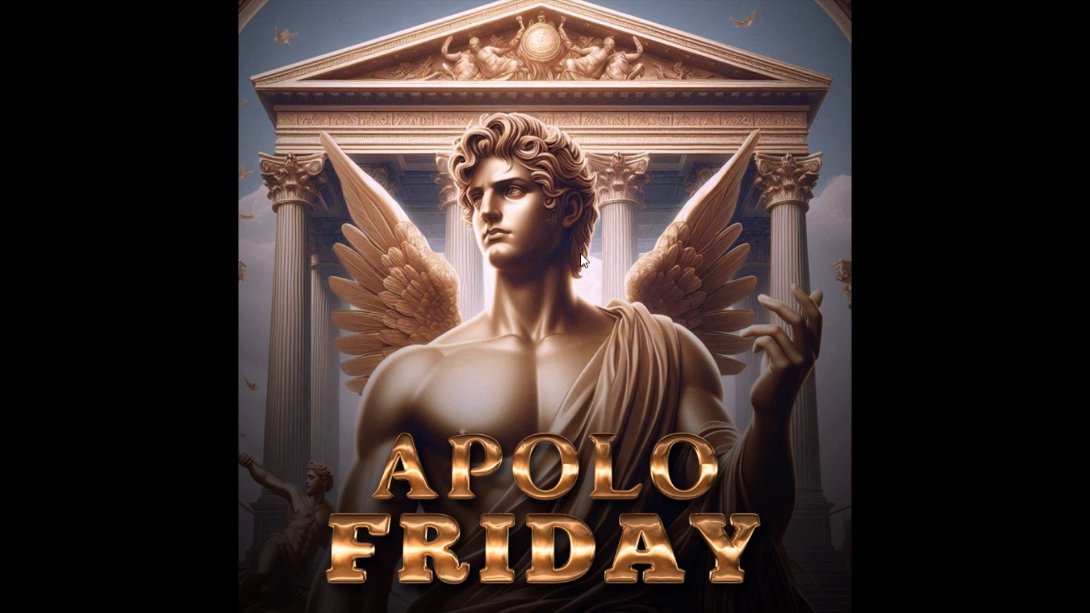